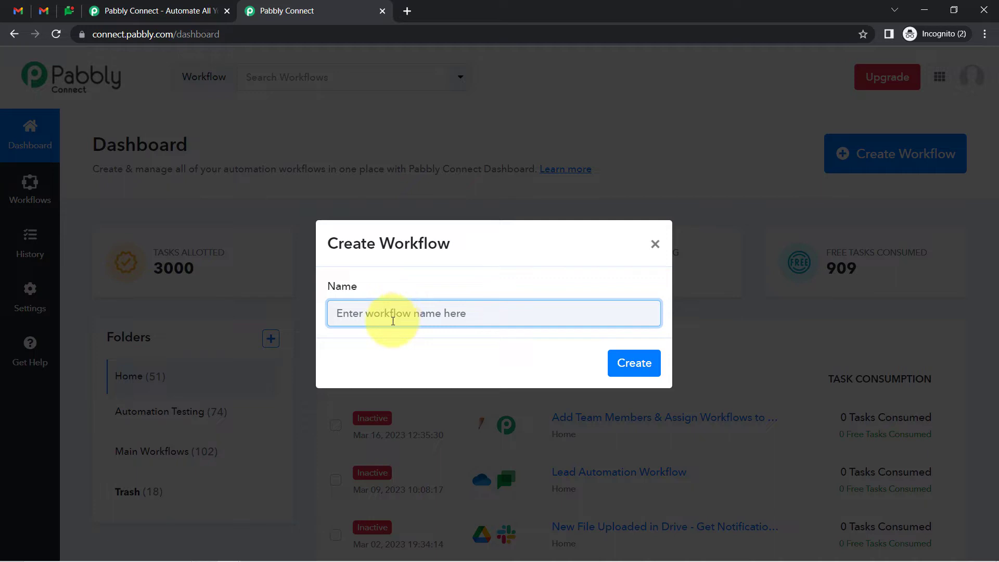
Step: Create a workflow named "Get Notification on Google Chat about Incoming Emails on Gmail"
left_click_drag(388, 327, 258, 341)
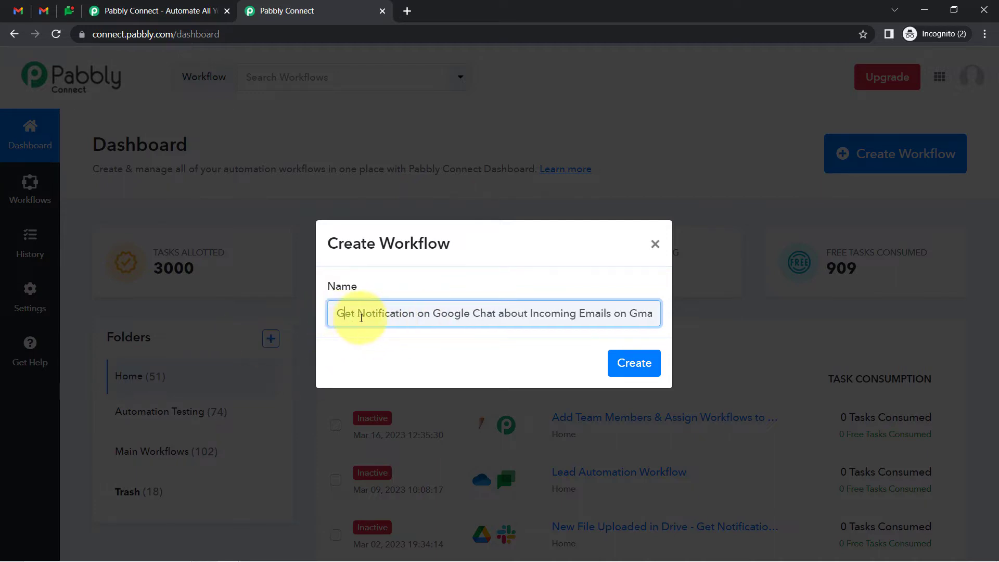
left_click_drag(408, 317, 666, 313)
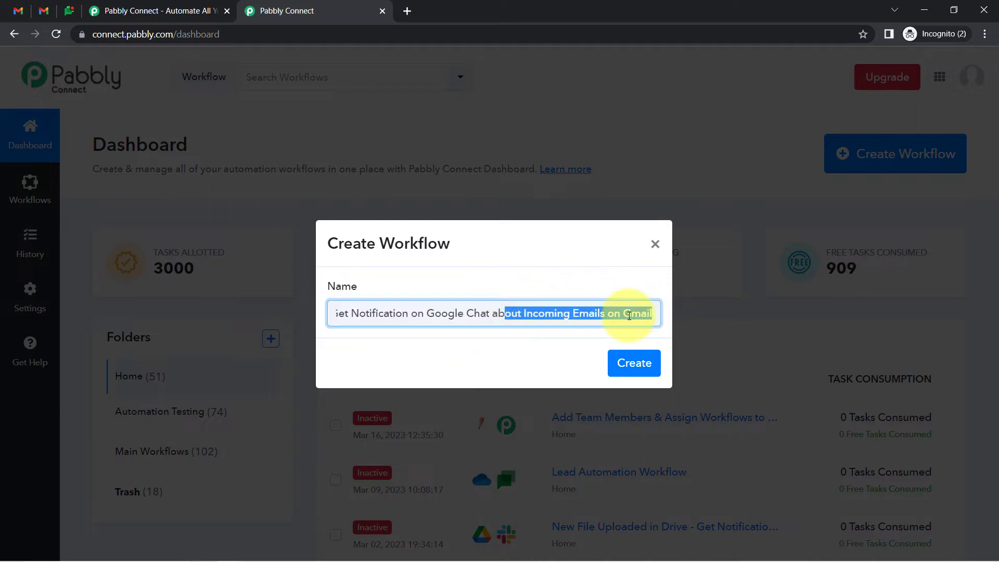
left_click(630, 363)
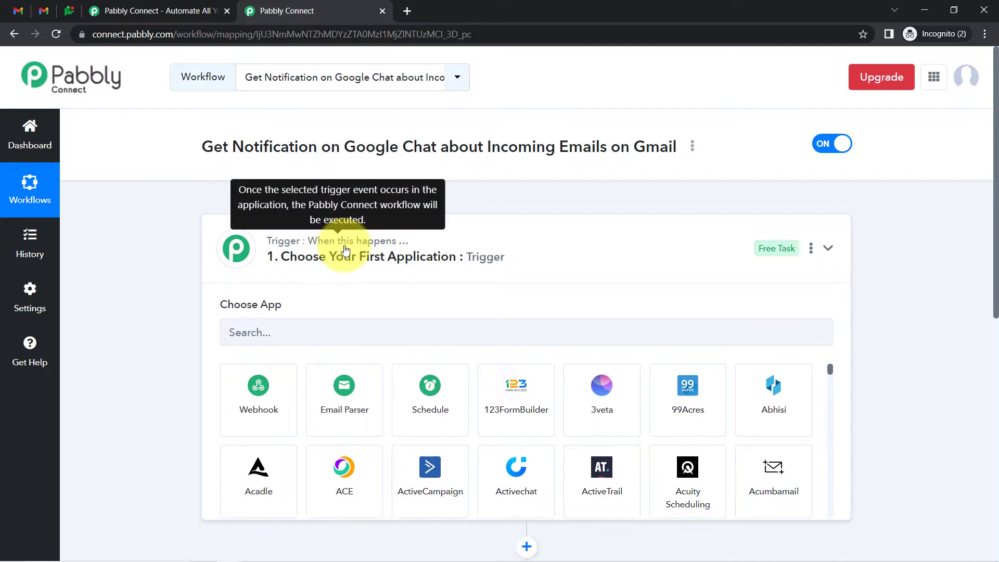
Step: Search the trigger applications for the email parser and choose Email Parser as the workflow's trigger
left_click(333, 249)
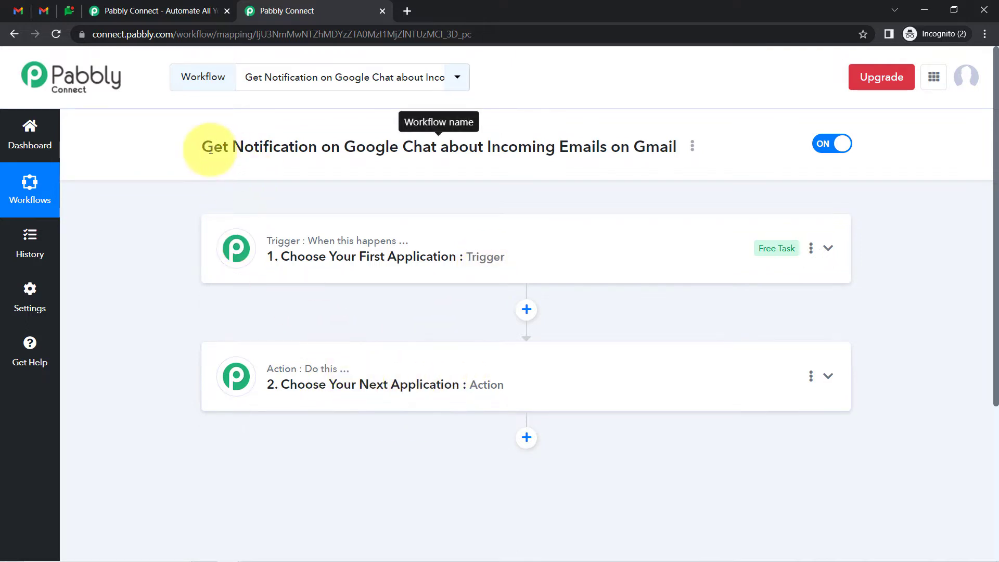
left_click_drag(214, 148, 534, 140)
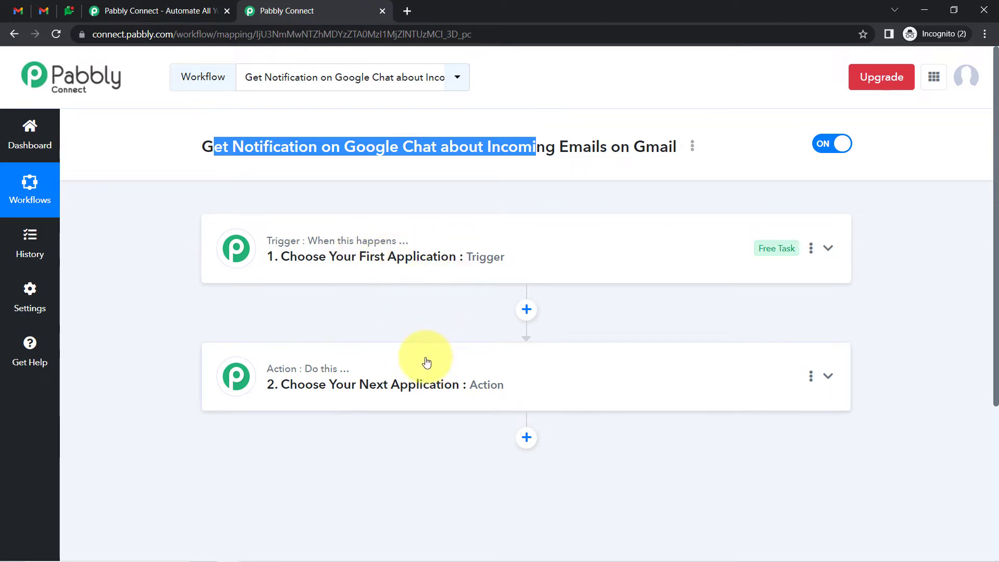
left_click(349, 256)
left_click(252, 338)
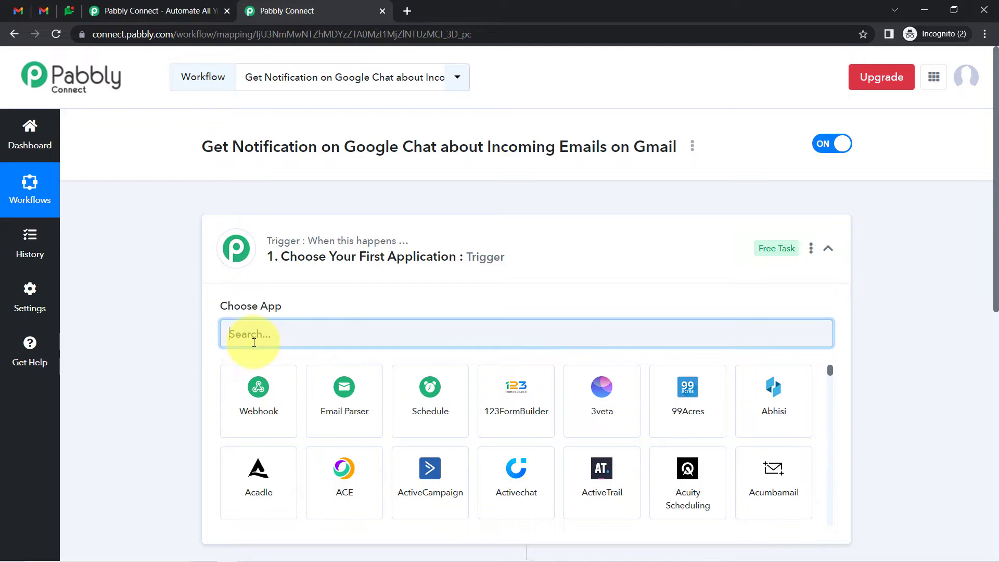
type("gmail")
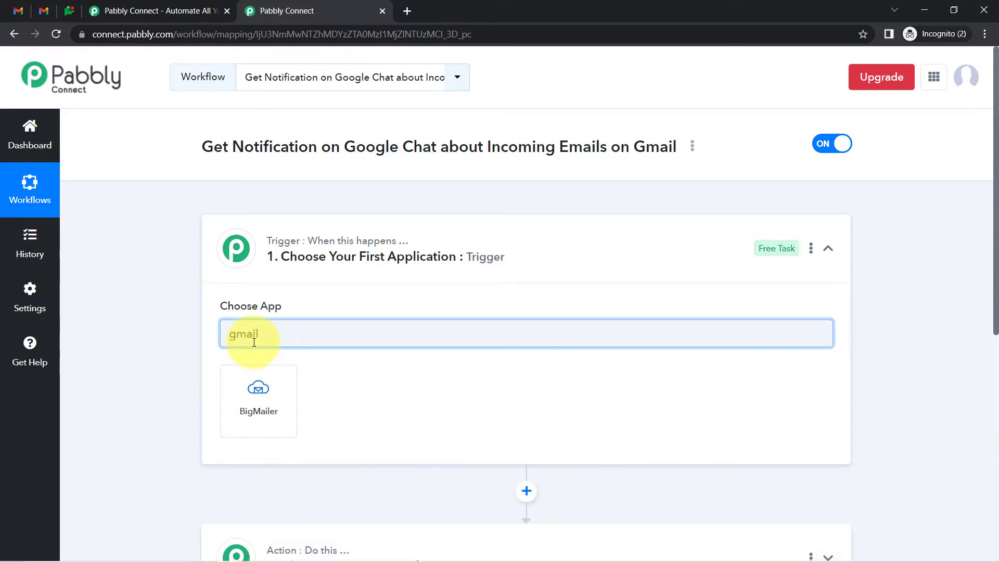
type("emai")
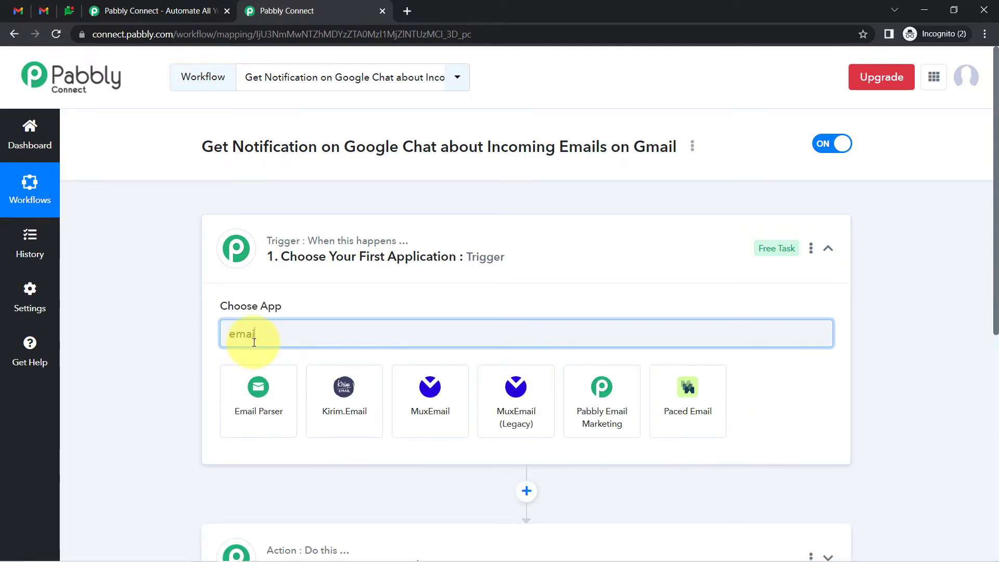
type("l par")
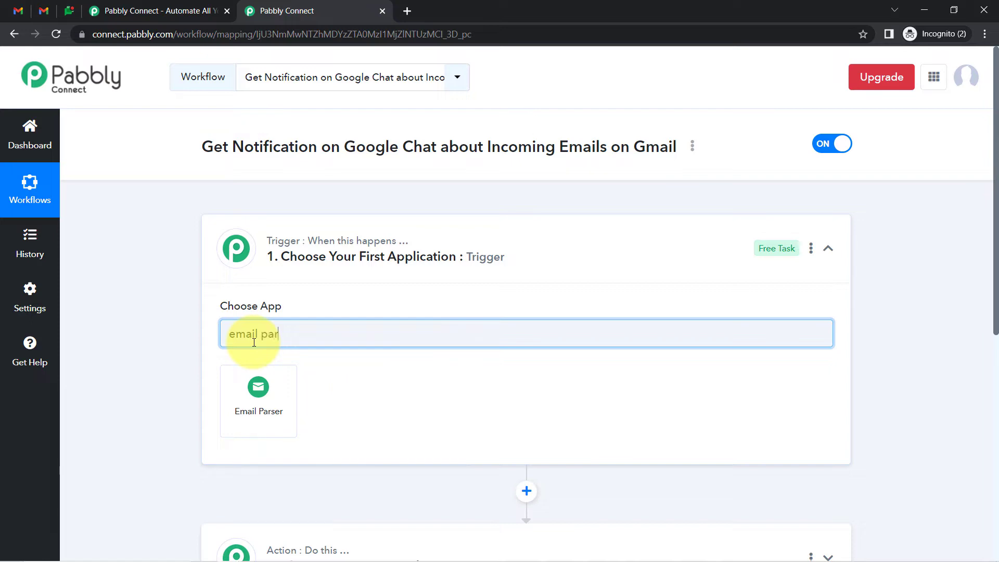
left_click(248, 382)
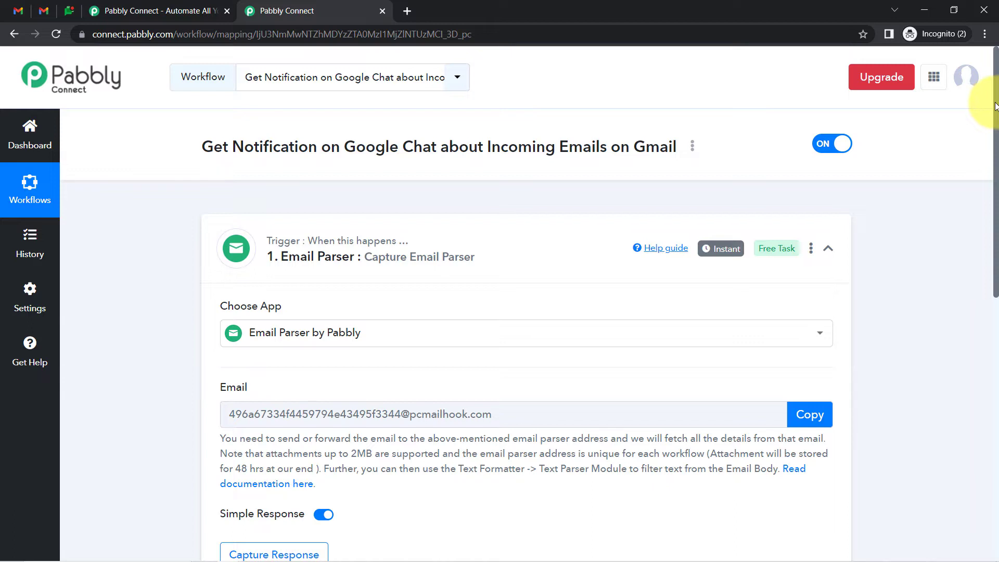
Step: Start capturing the Email Parser response and copy the trigger's unique parser email address
left_click_drag(994, 106, 991, 156)
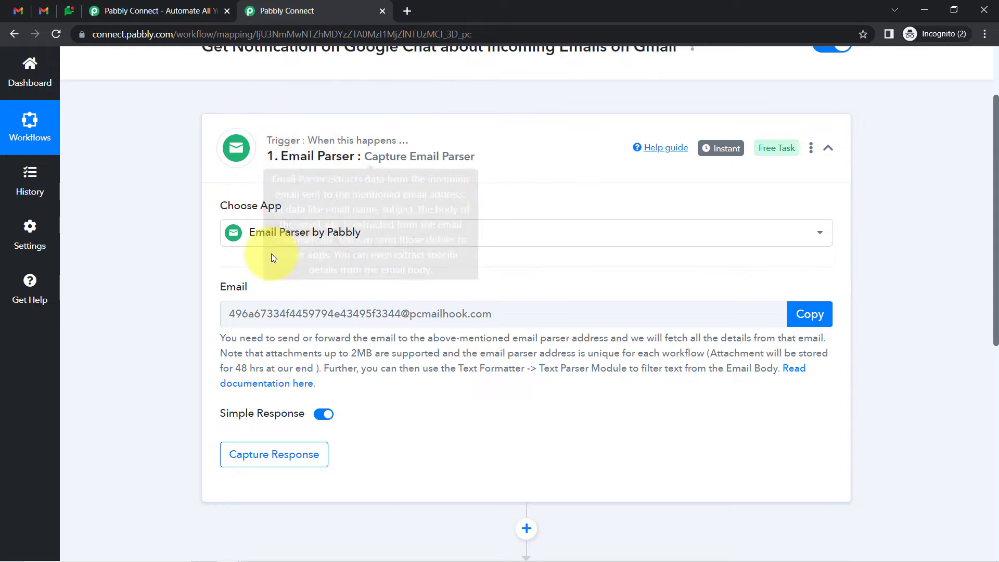
mouse_move(220, 290)
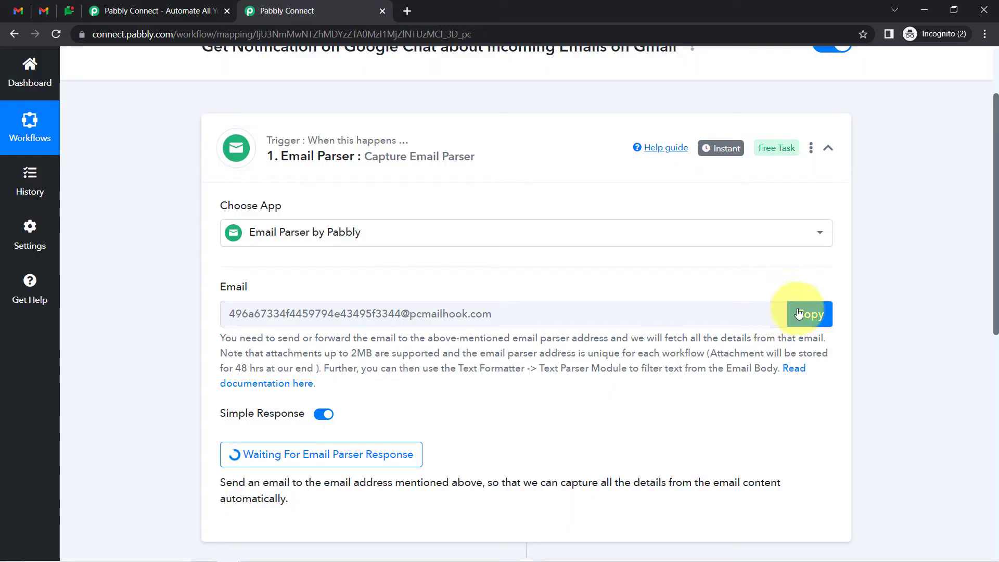
left_click(806, 314)
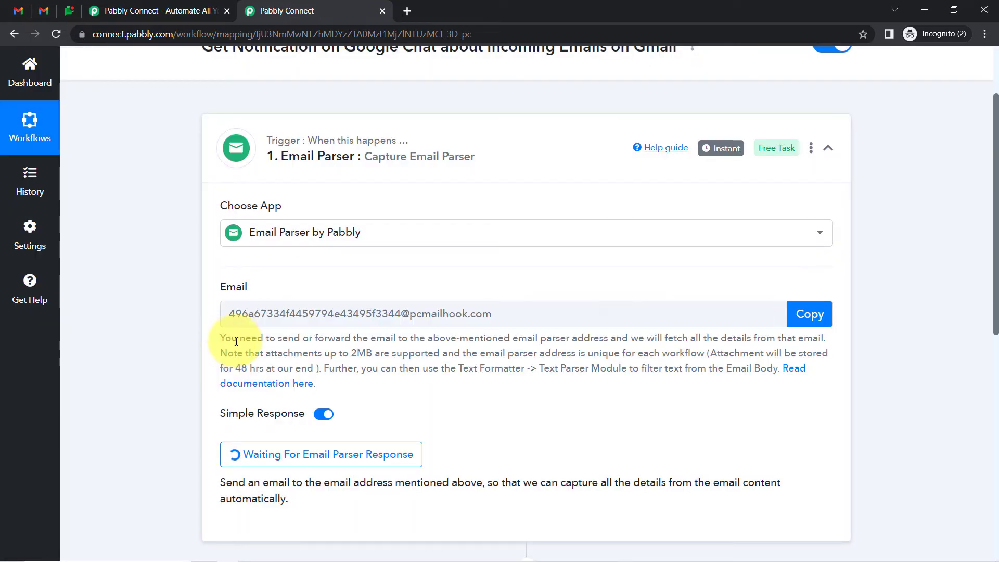
left_click_drag(225, 339, 316, 384)
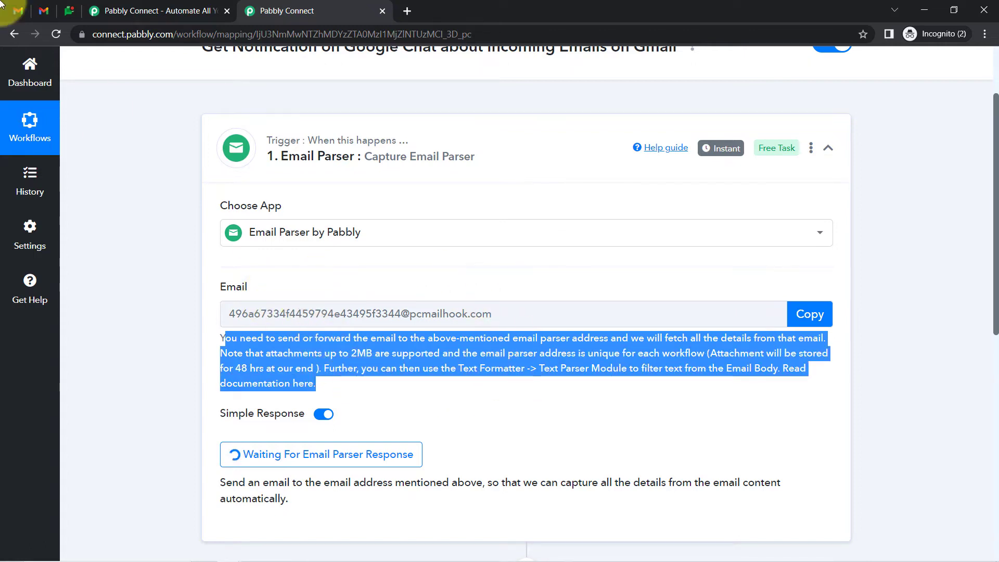
Step: Switch to Gmail and remove the active forwarding address in the Forwarding and POP/IMAP settings
left_click(43, 11)
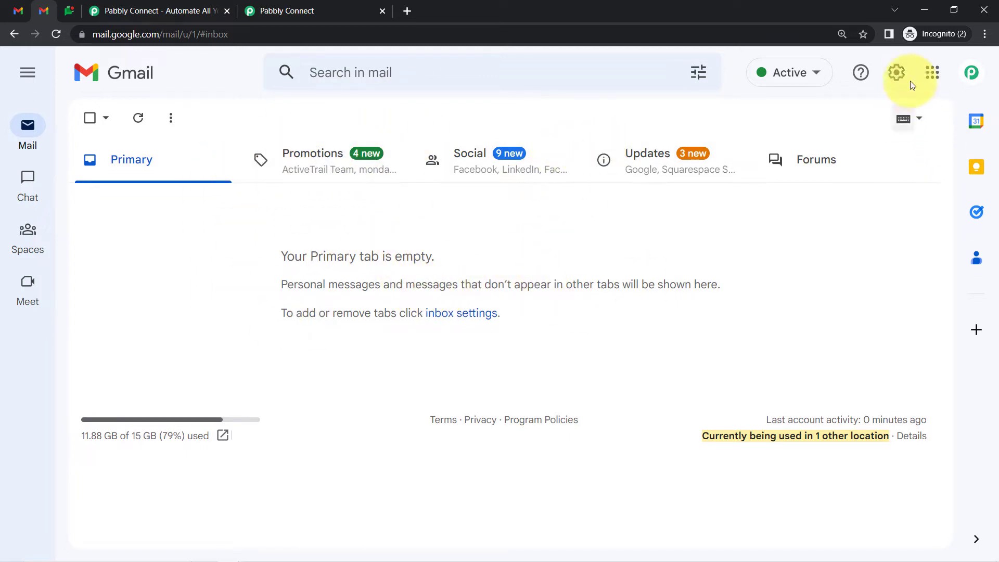
left_click(893, 75)
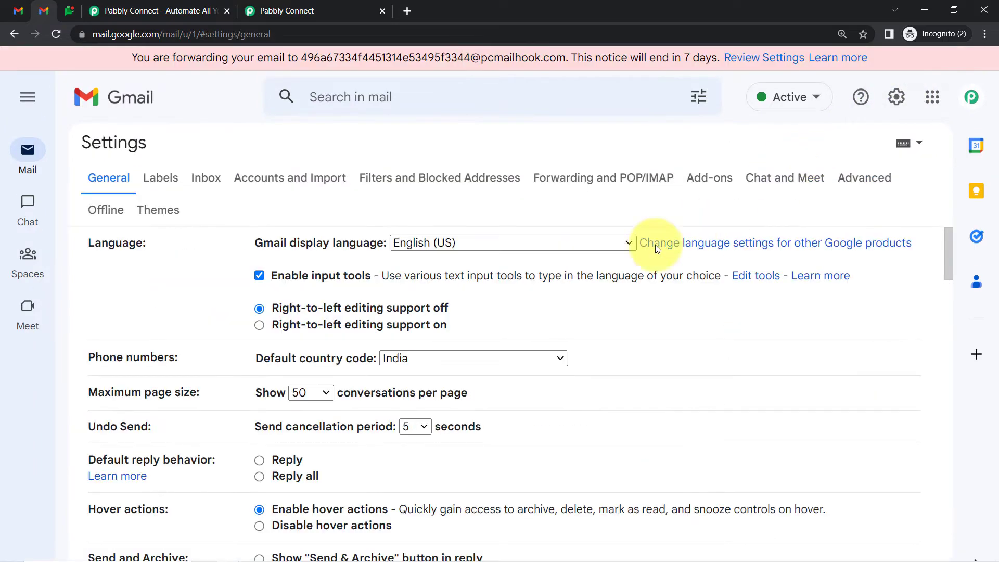
left_click(586, 185)
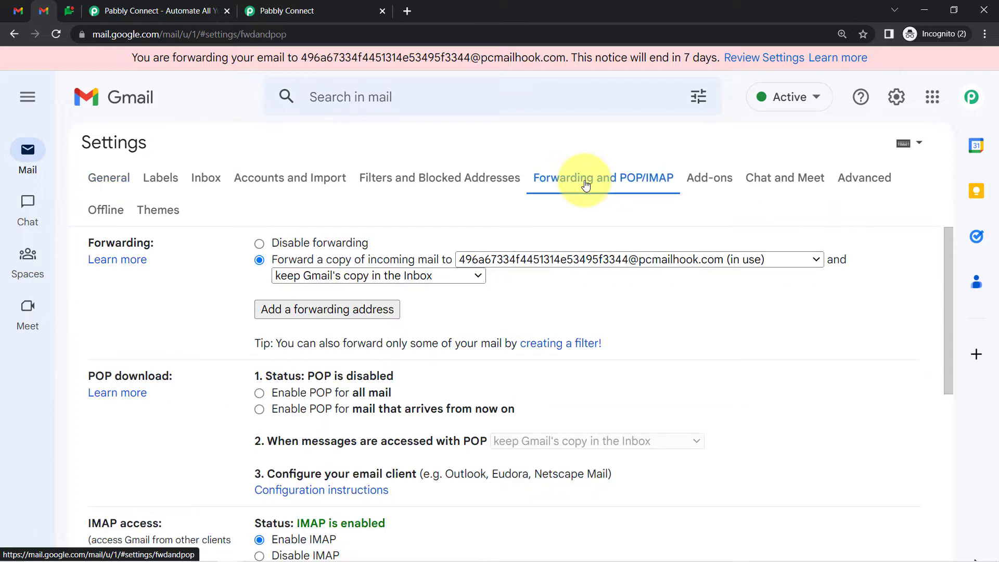
left_click(555, 261)
left_click(518, 304)
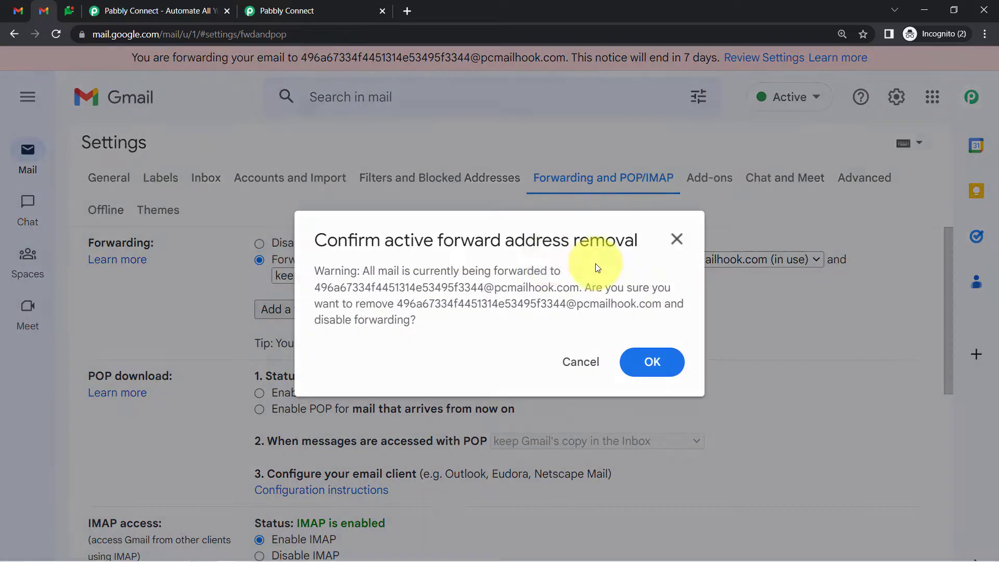
left_click(648, 361)
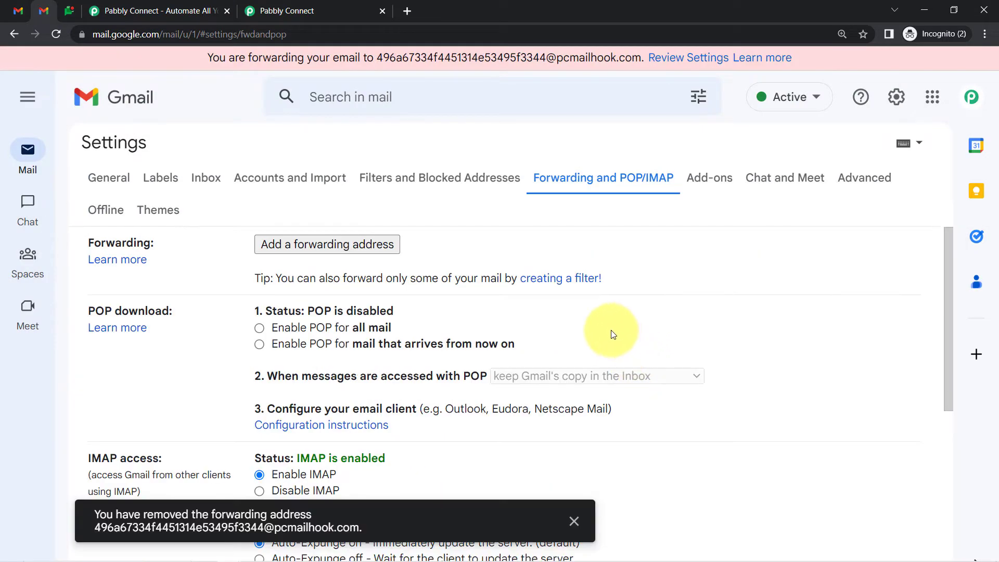
Step: Enter the copied parser email as a new Gmail forwarding address and check it against the address in the workflow trigger
left_click(285, 255)
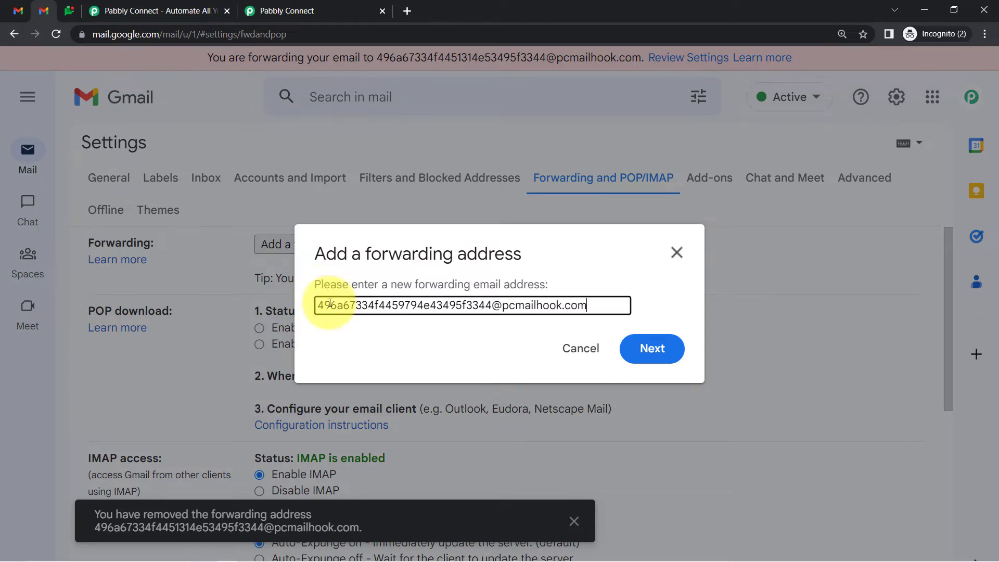
left_click_drag(359, 312, 556, 307)
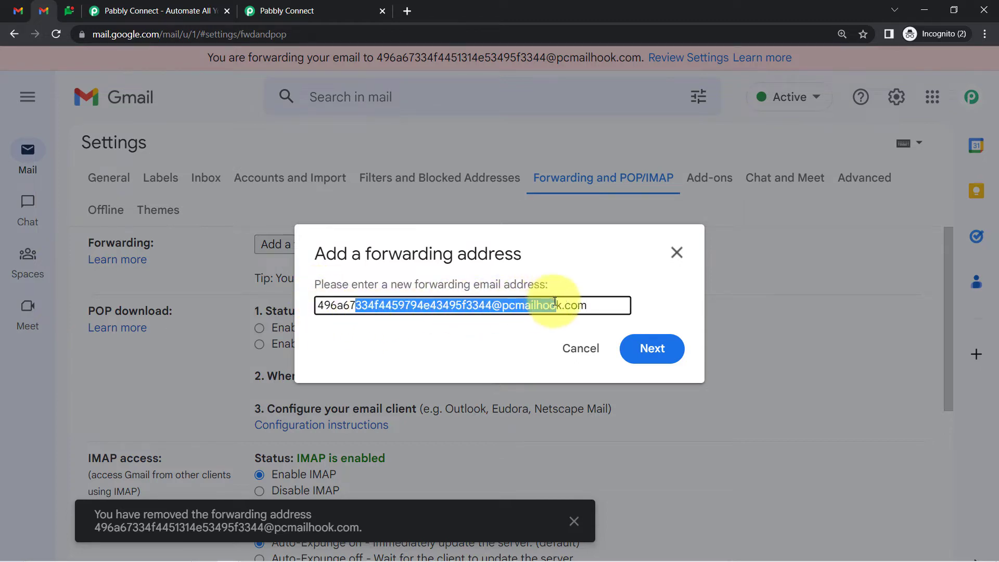
left_click(285, 3)
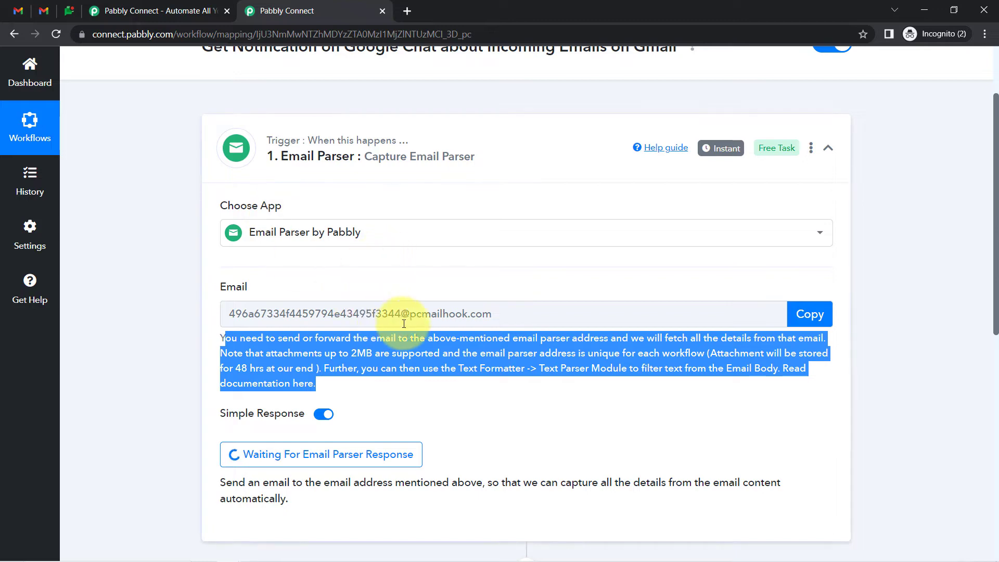
left_click(173, 293)
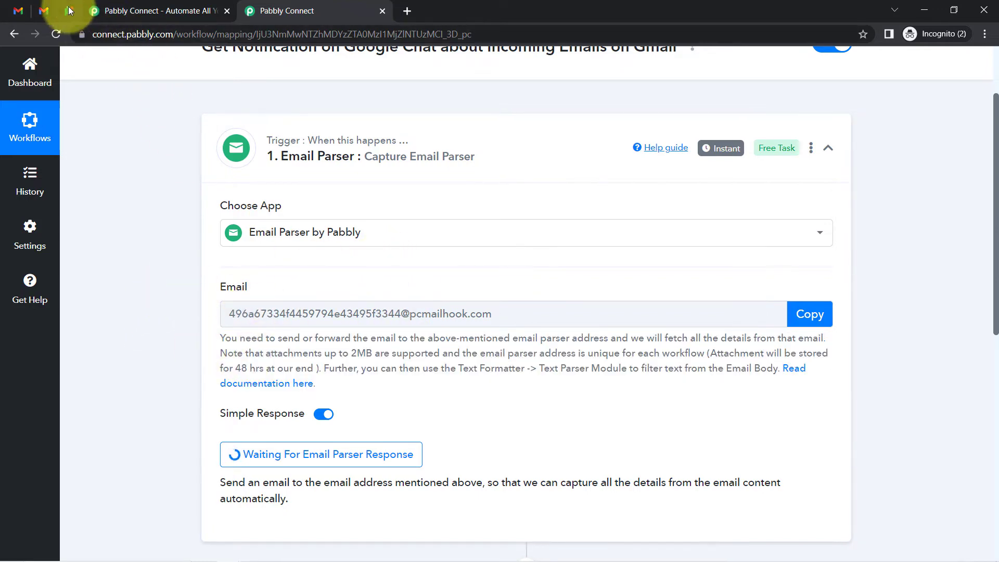
left_click(51, 10)
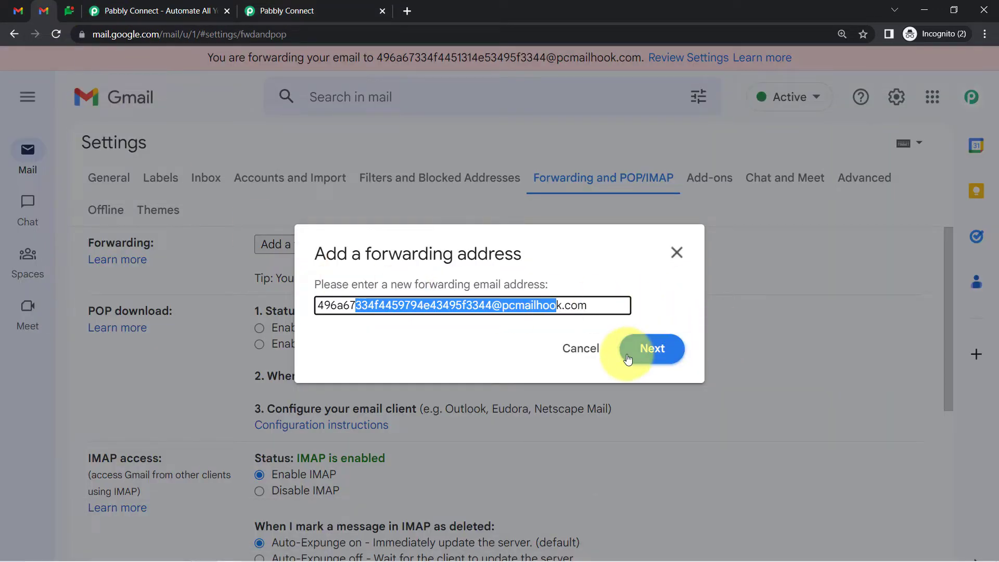
Step: Submit the new forwarding address, proceed with its confirmation and acknowledge the confirmation code notice
left_click(645, 349)
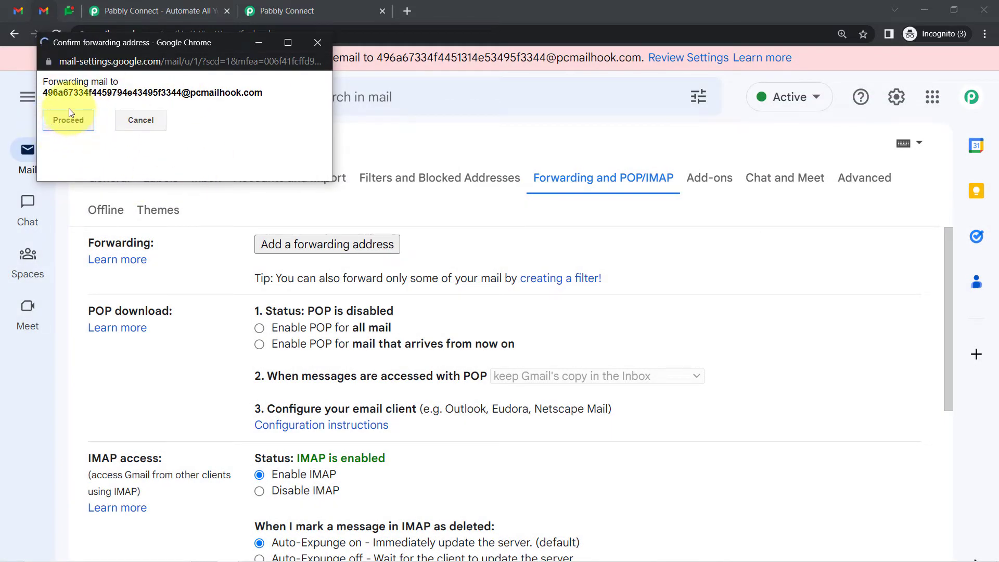
left_click(75, 120)
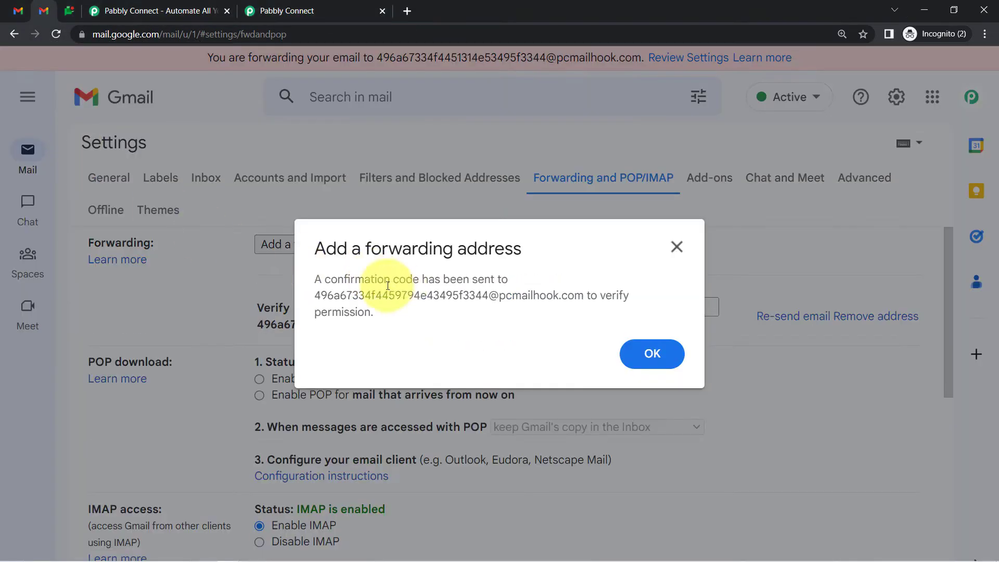
left_click_drag(328, 279, 530, 306)
left_click(375, 297)
left_click_drag(375, 297, 555, 296)
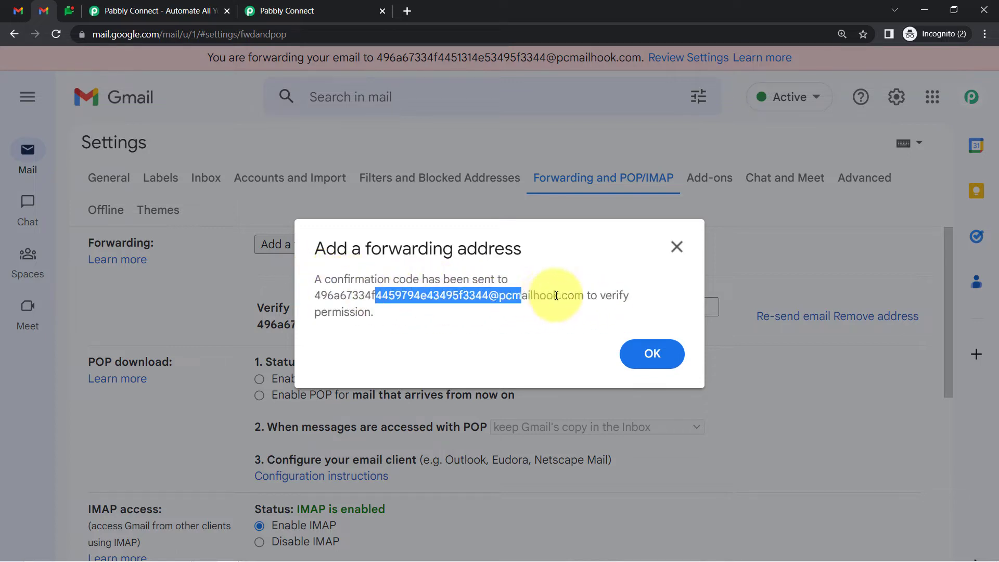
left_click(654, 355)
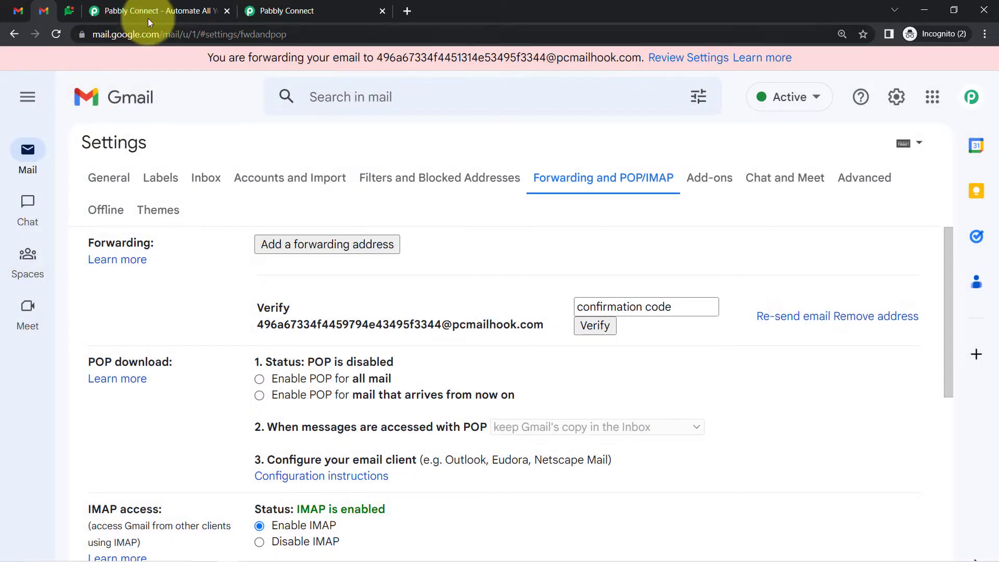
Step: Copy the confirmation code from the Body Text of Pabbly Connect's captured response and paste it into Gmail's confirmation code field
left_click(281, 11)
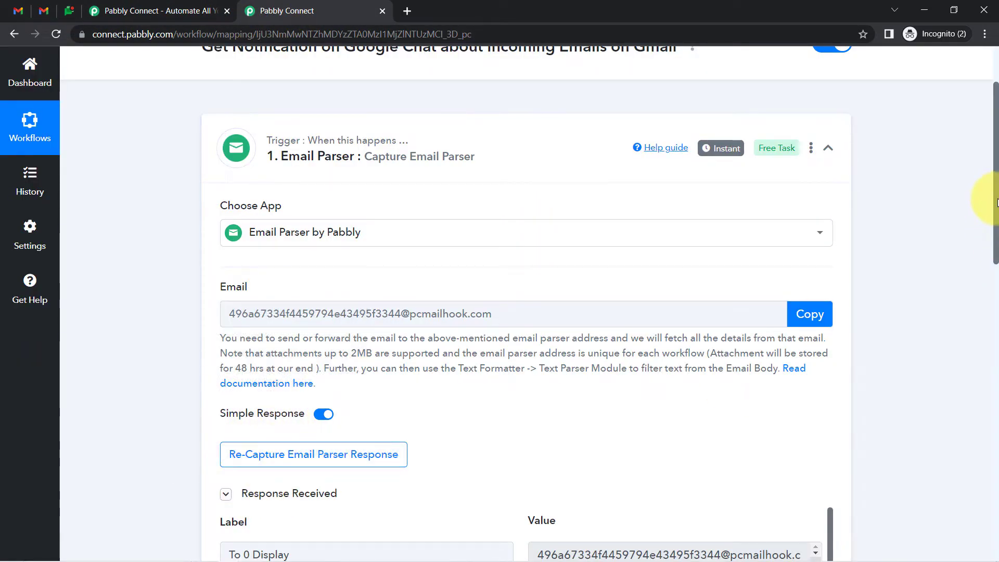
left_click_drag(996, 202, 997, 340)
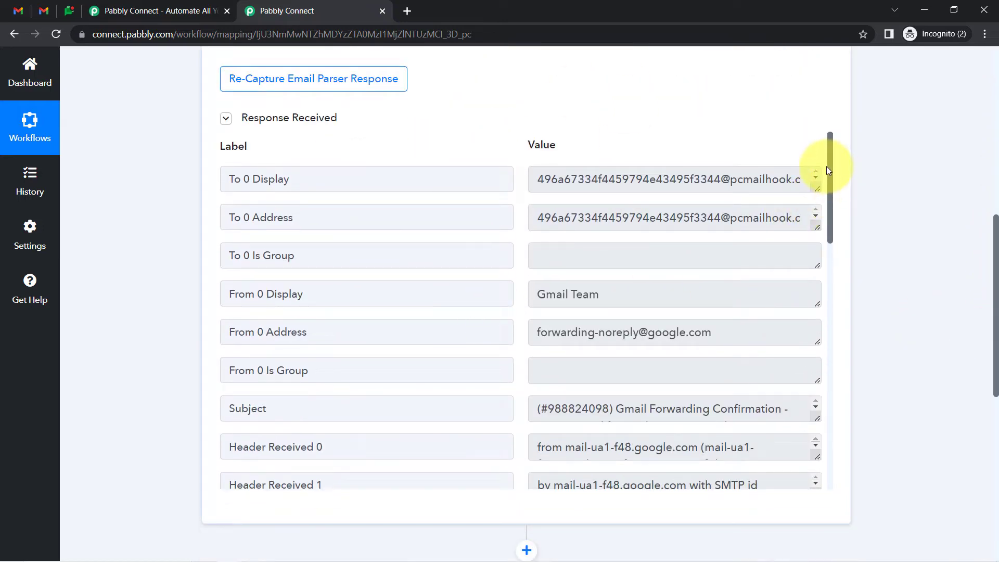
left_click_drag(830, 166, 806, 437)
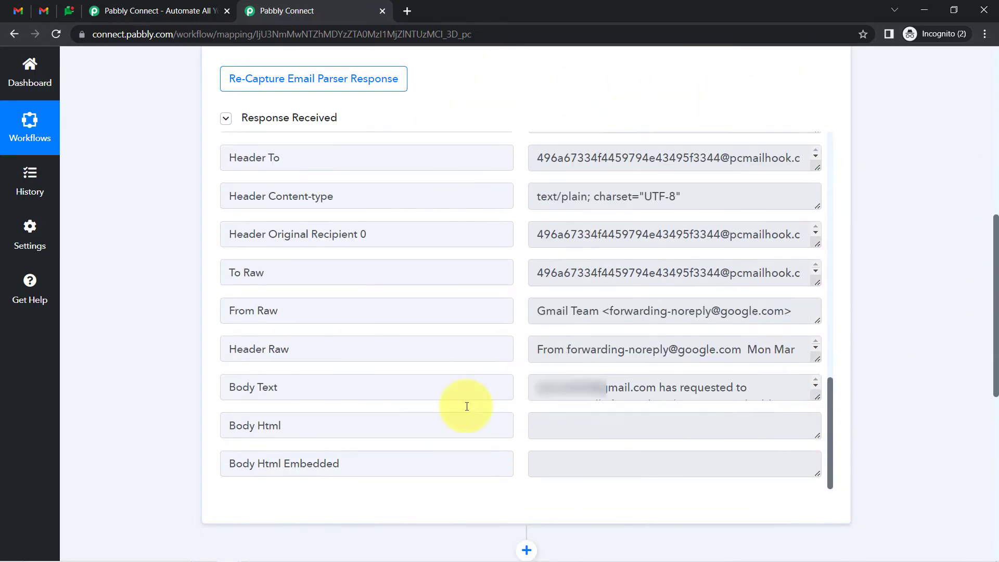
double_click(259, 384)
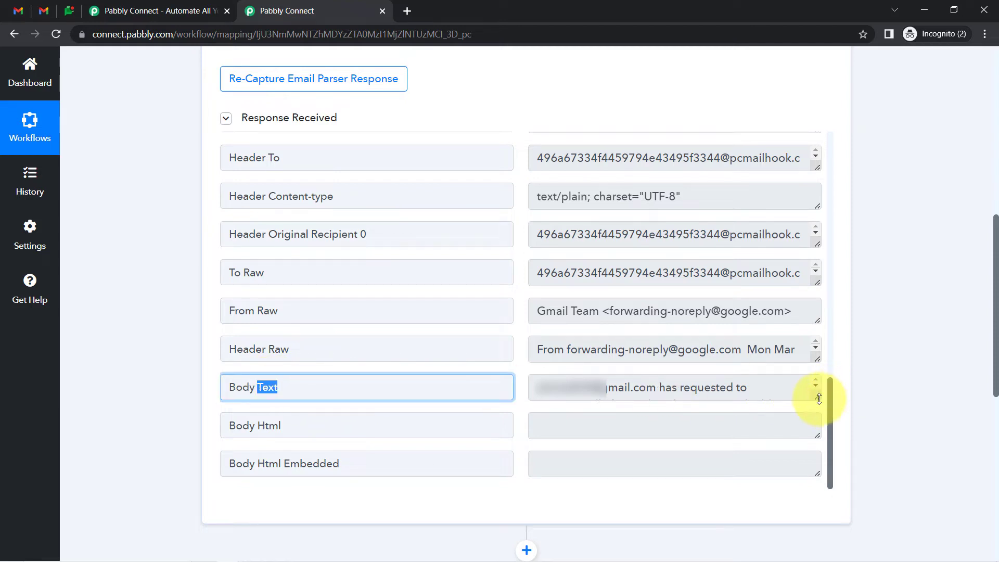
left_click_drag(818, 406, 817, 457)
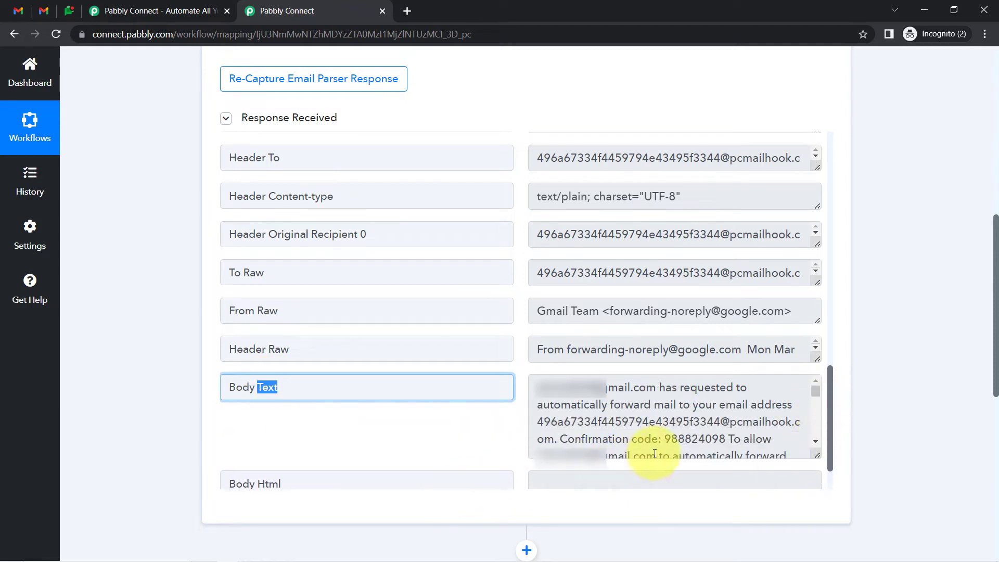
left_click_drag(666, 439, 734, 437)
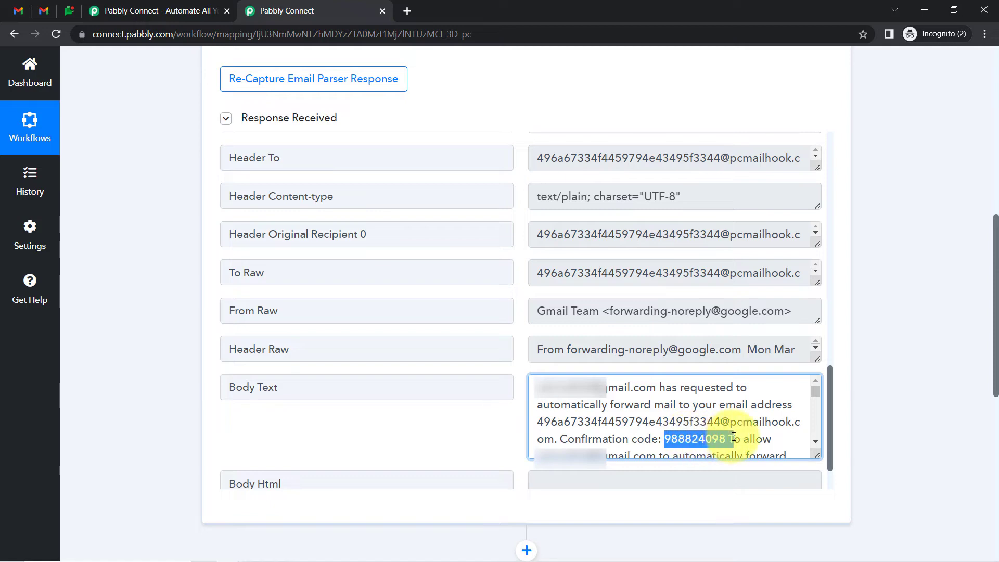
left_click(48, 11)
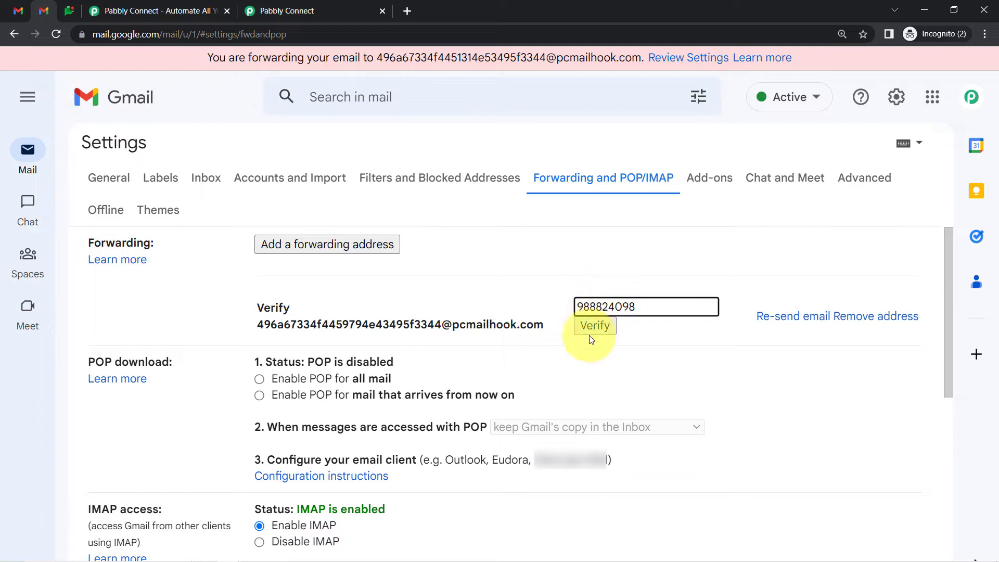
Step: Verify the new forwarding address, enable forwarding a copy of incoming mail to it, and save the changes
left_click(593, 326)
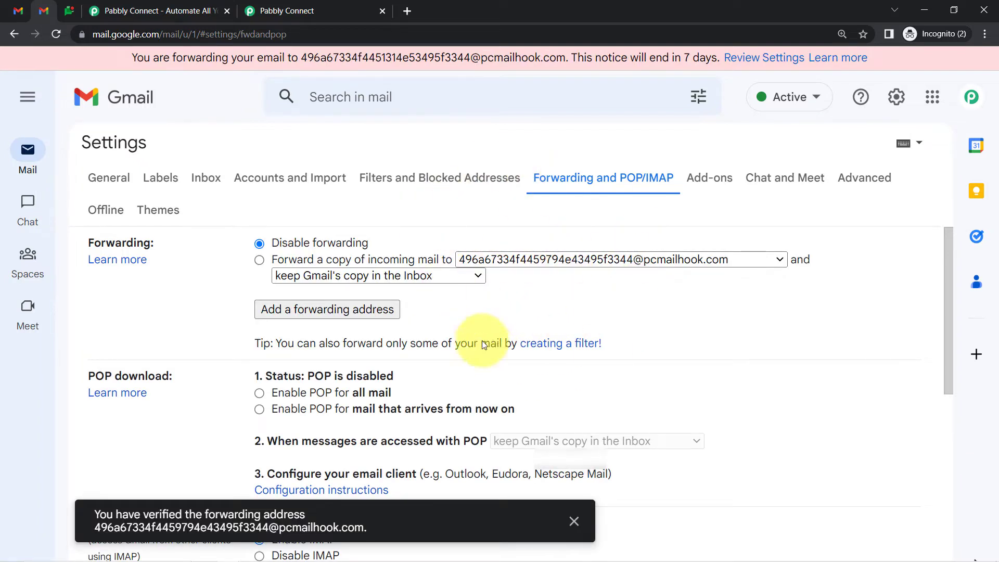
left_click(260, 260)
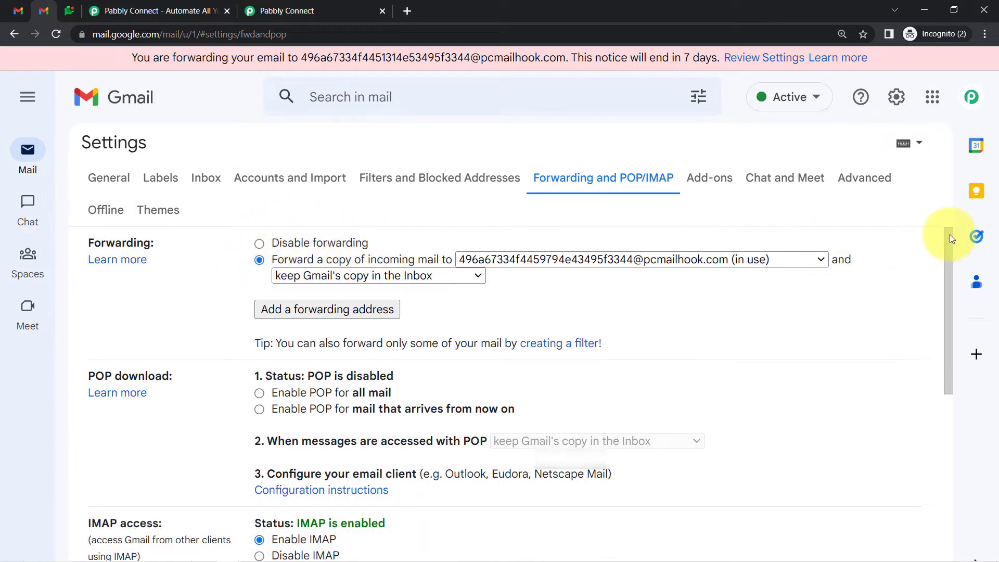
left_click_drag(946, 242, 947, 463)
left_click(442, 485)
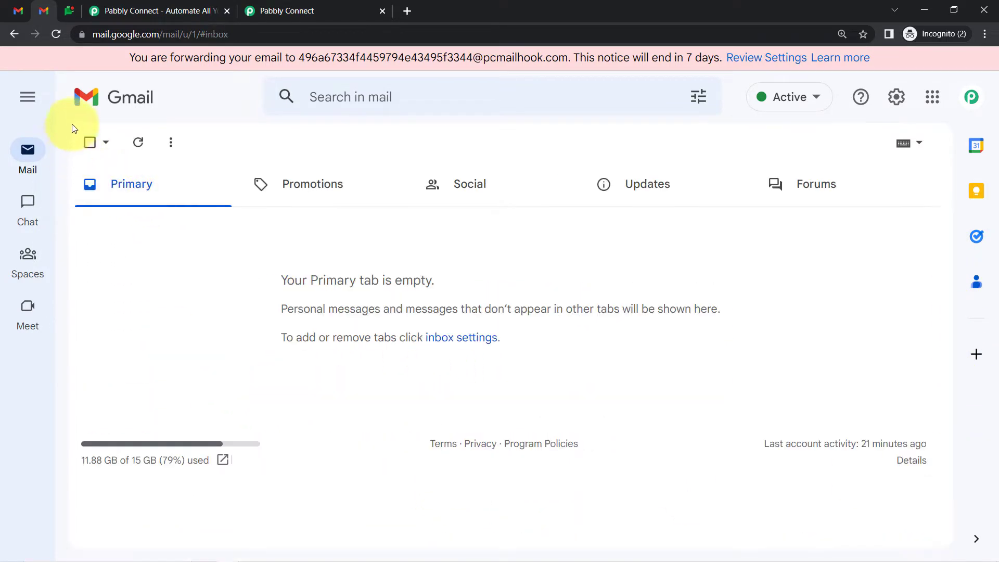
Step: Switch to the Pabbly Connect workflow and start recapturing the Email Parser response, agreeing to the recapture prompt
left_click_drag(251, 9, 199, 4)
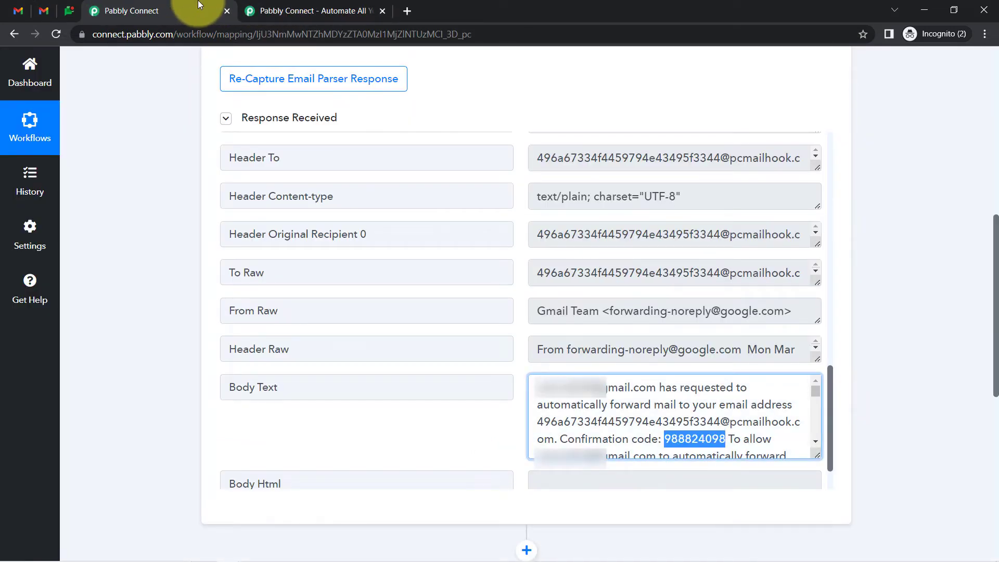
left_click(46, 13)
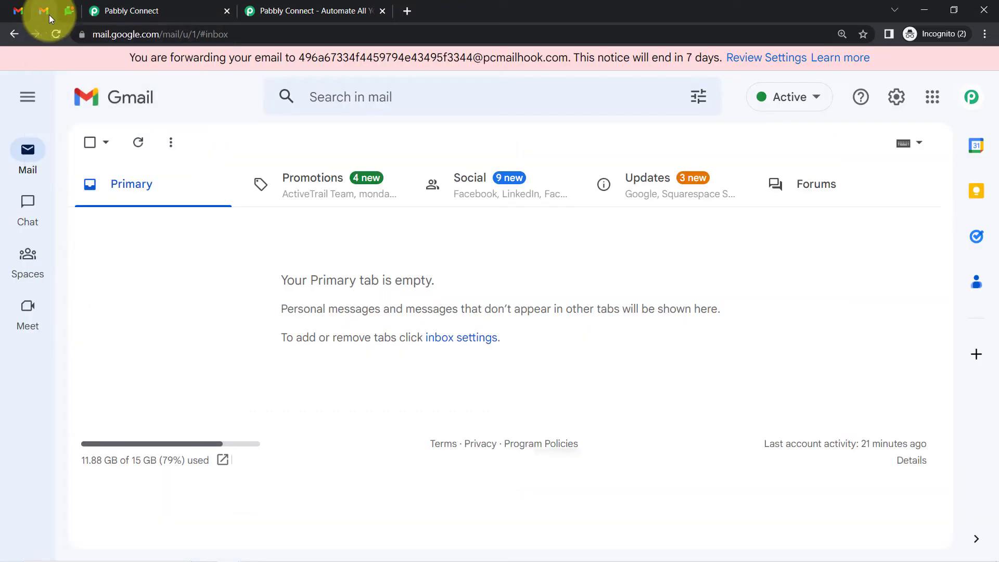
left_click_drag(67, 13, 73, 15)
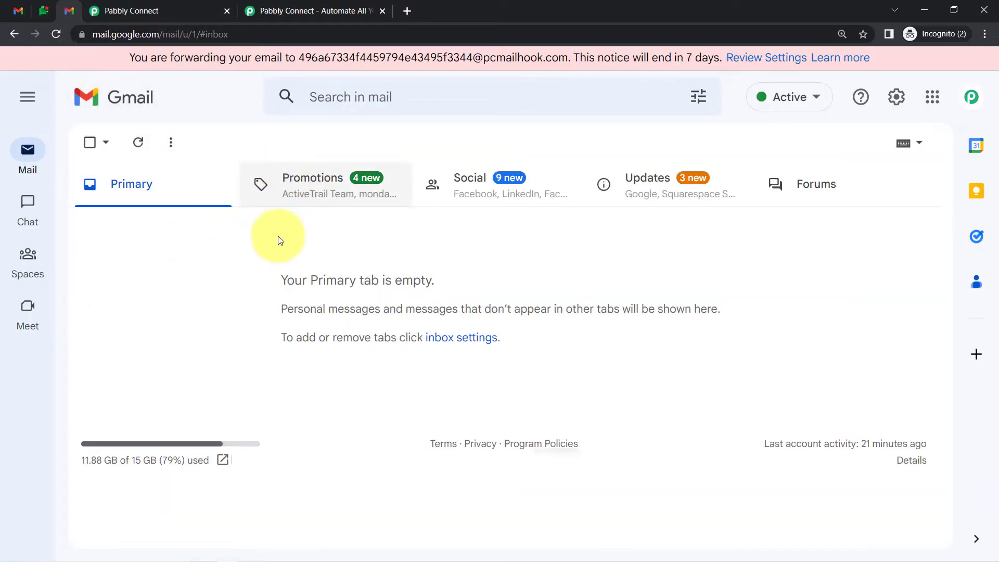
left_click(134, 10)
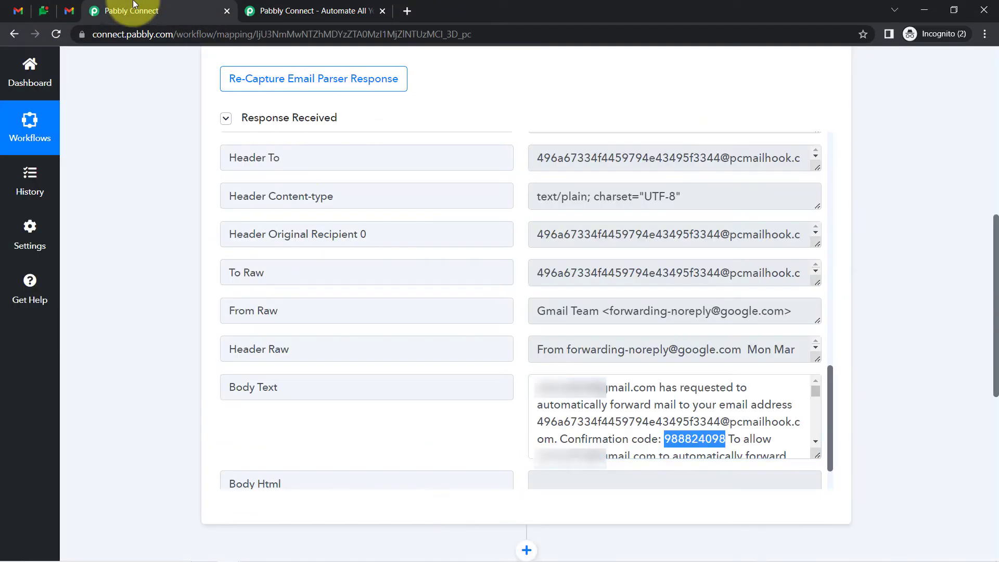
left_click(343, 82)
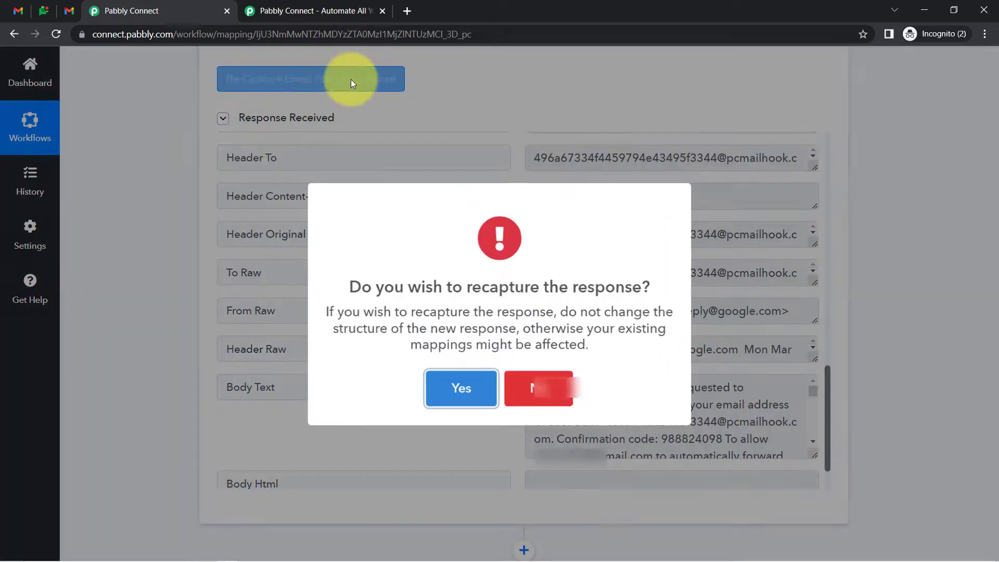
left_click(450, 391)
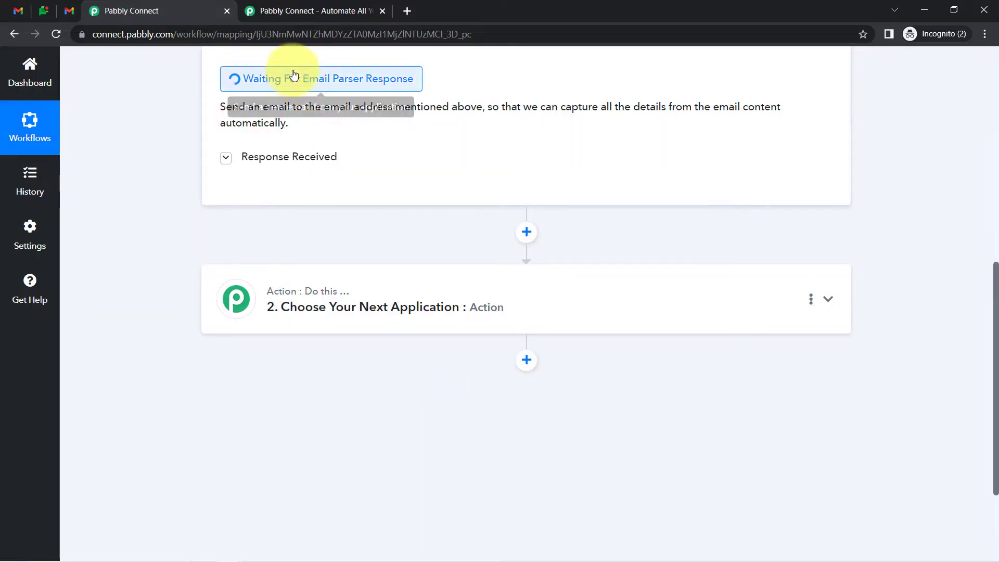
Step: Close the extra Pabbly Connect browser tab and switch to the sender's Gmail account with the prepared draft
left_click(68, 11)
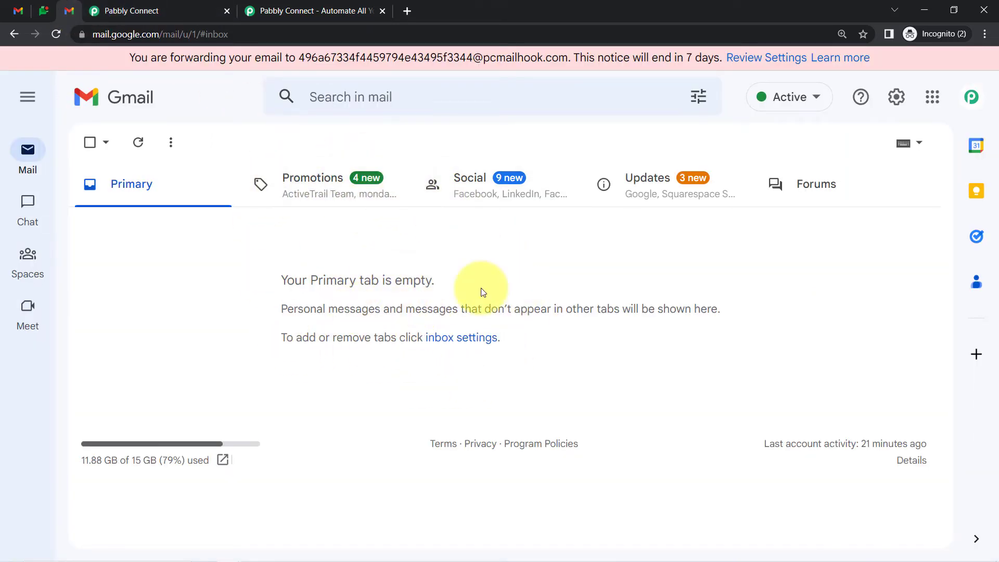
left_click(182, 5)
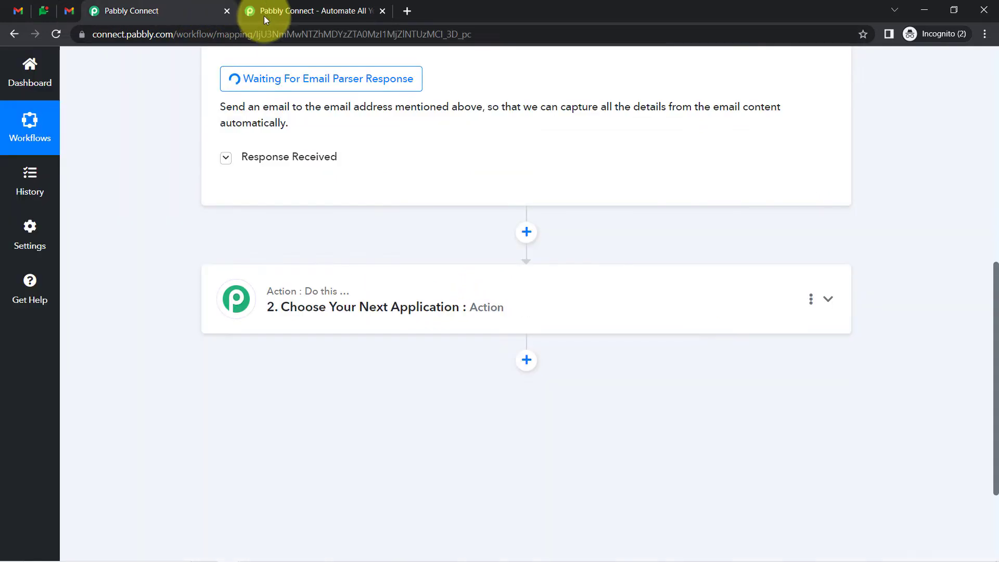
left_click(382, 12)
left_click(19, 9)
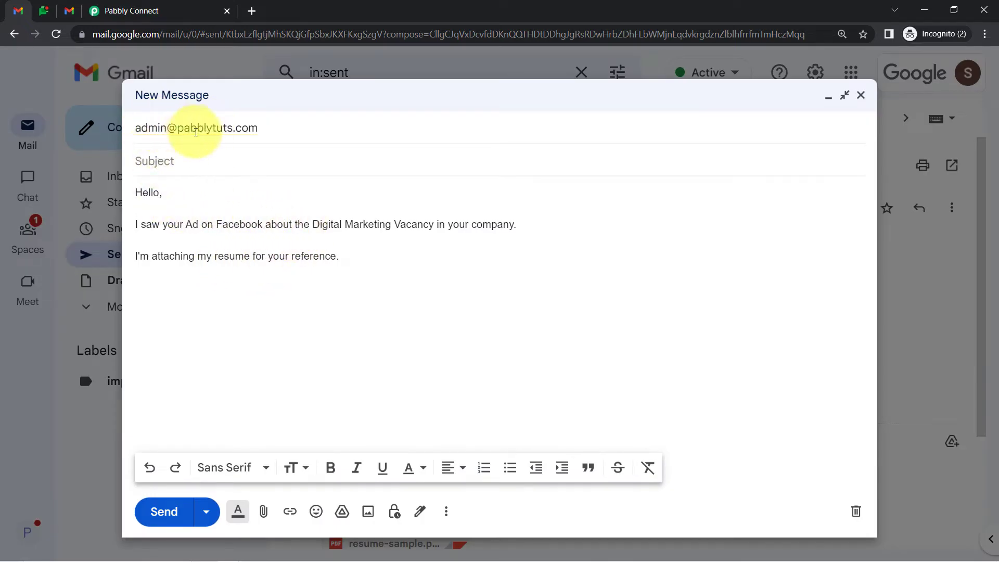
Step: Review the drafted message's recipient and body, and set its subject to "Applying for Digital Marketing Vacancy"
mouse_move(171, 126)
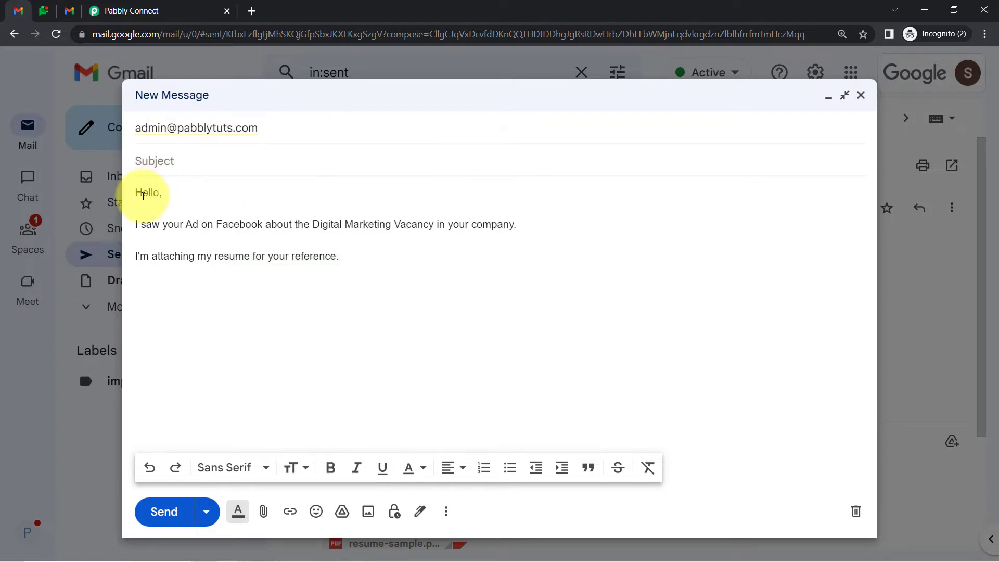
left_click_drag(143, 196, 495, 233)
left_click(495, 233)
left_click(143, 194)
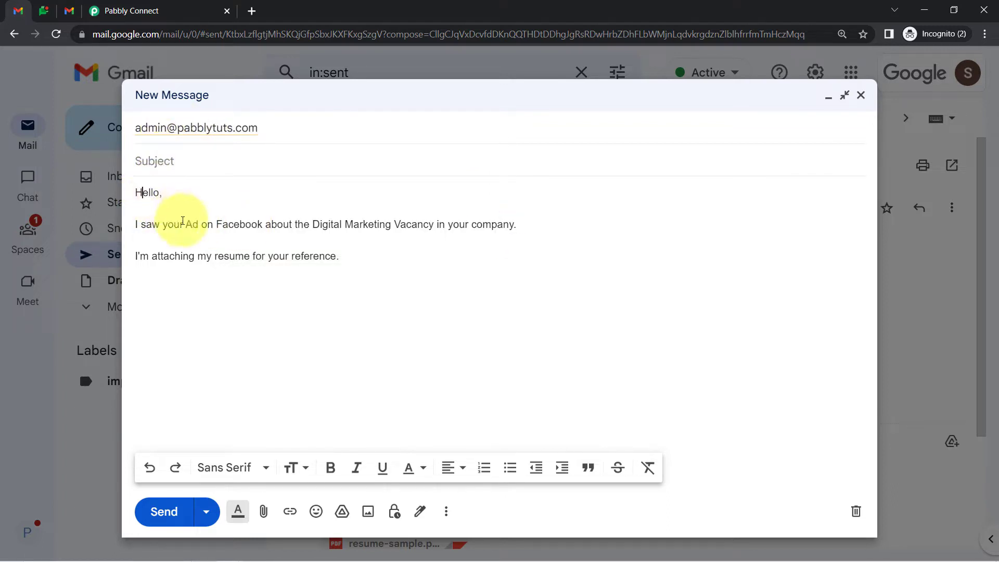
left_click_drag(180, 224, 465, 224)
left_click(141, 257)
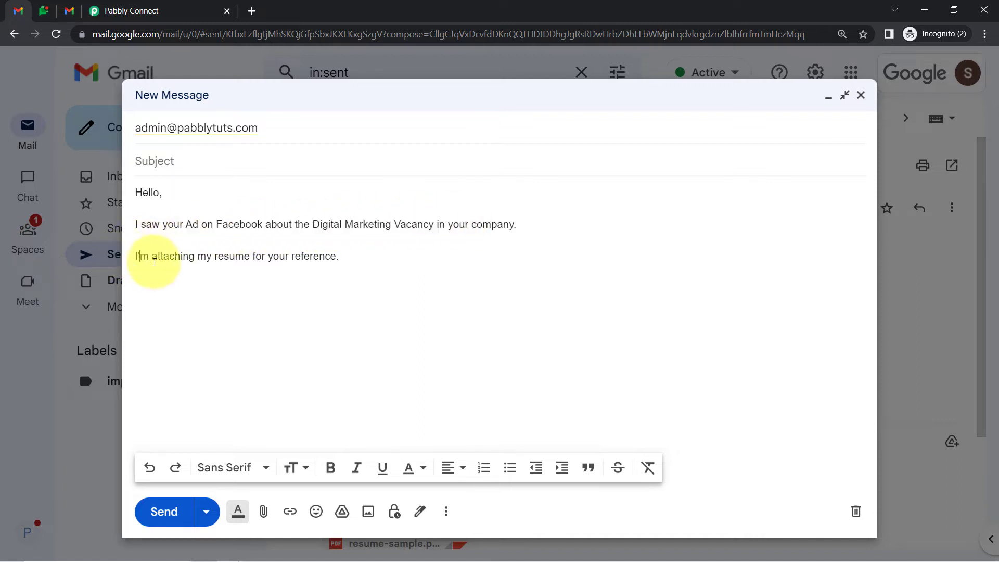
left_click_drag(154, 262, 310, 260)
left_click(153, 163)
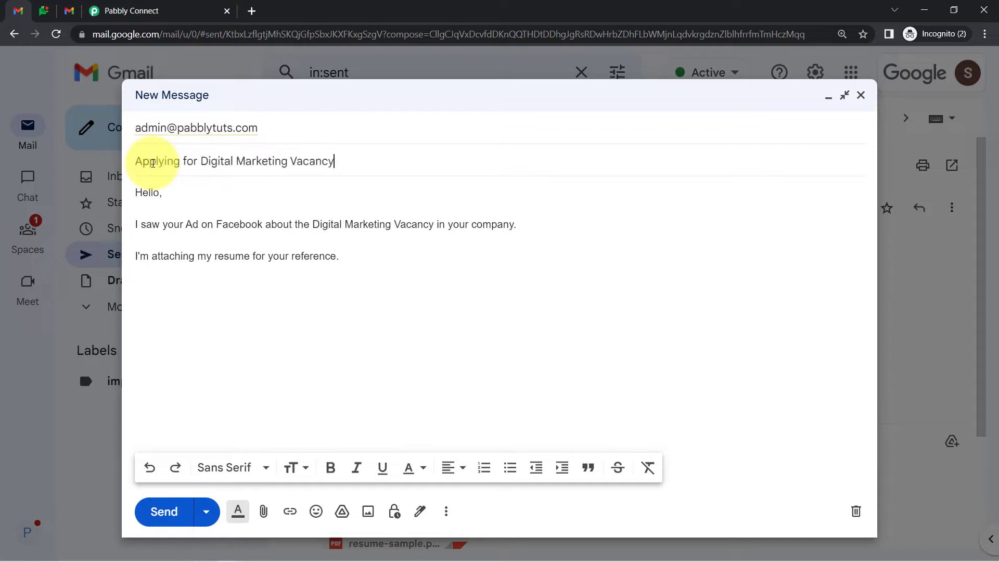
key("Tab")
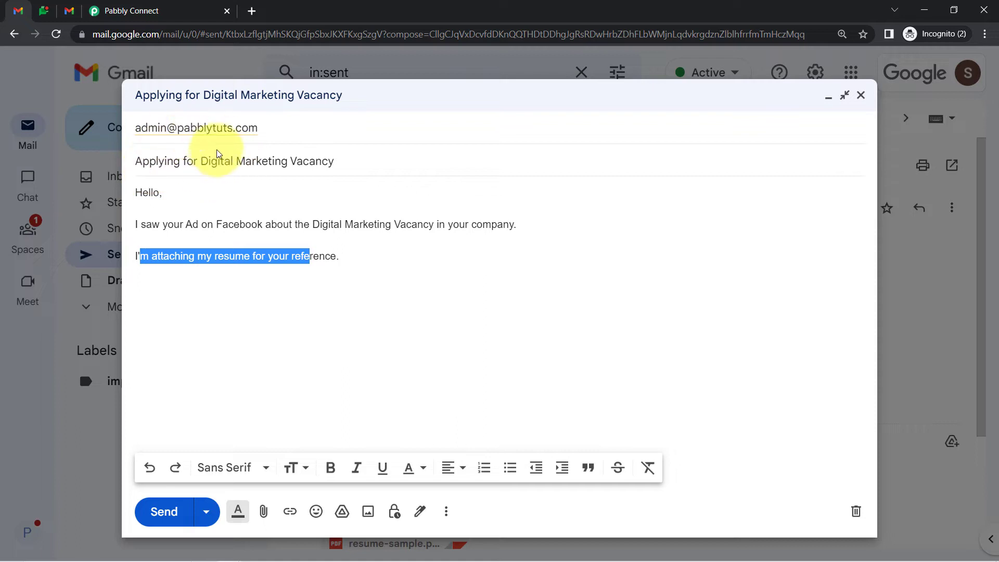
triple_click(238, 156)
left_click(188, 227)
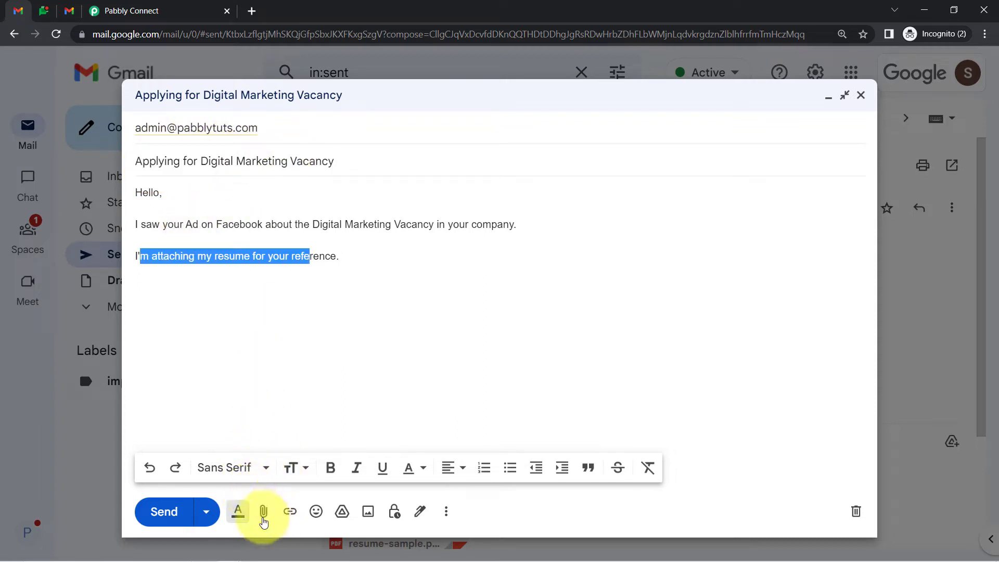
Step: Attach the PDF "resume-sample (1)" from the diagram folder to the message and send it
left_click(262, 517)
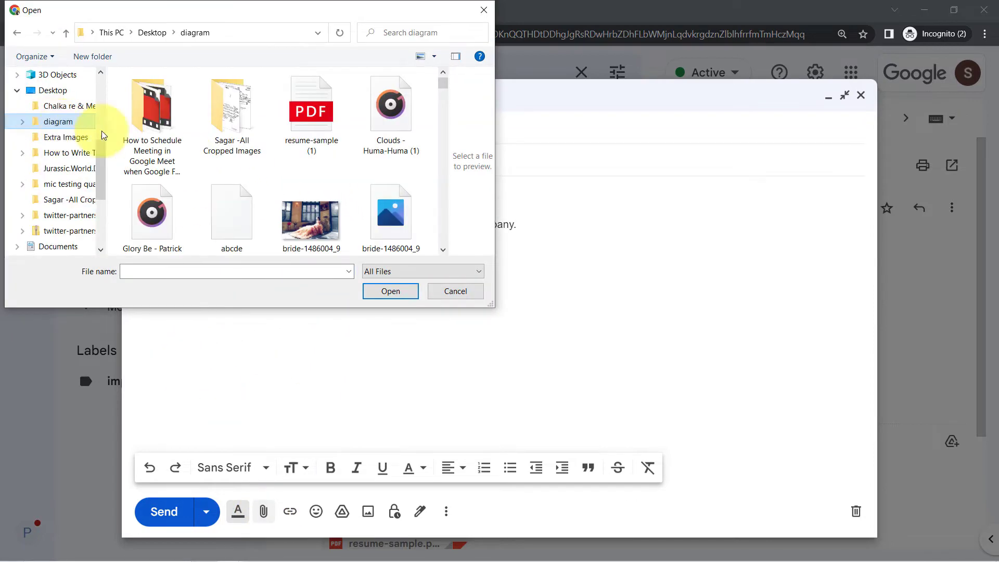
left_click(235, 139)
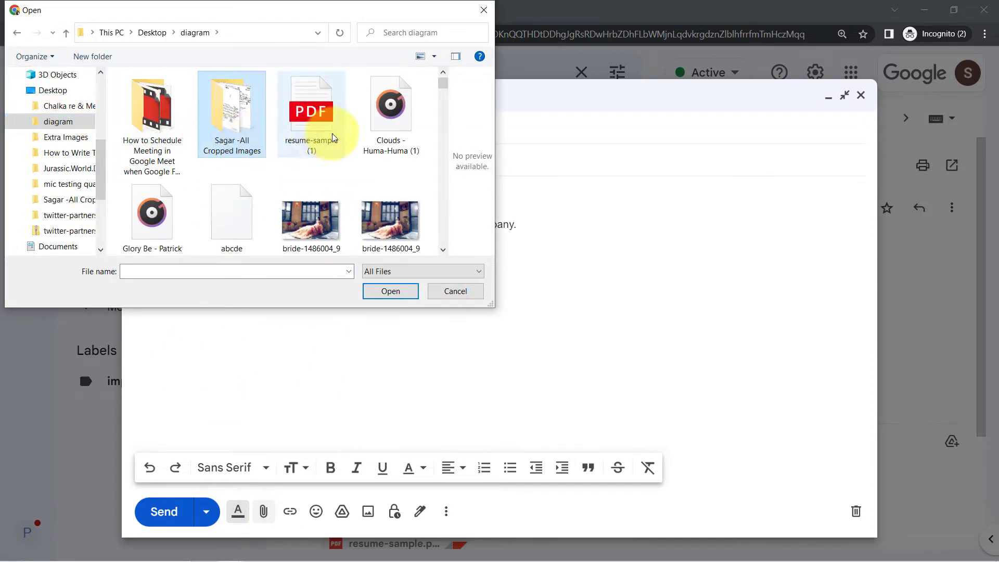
left_click(318, 136)
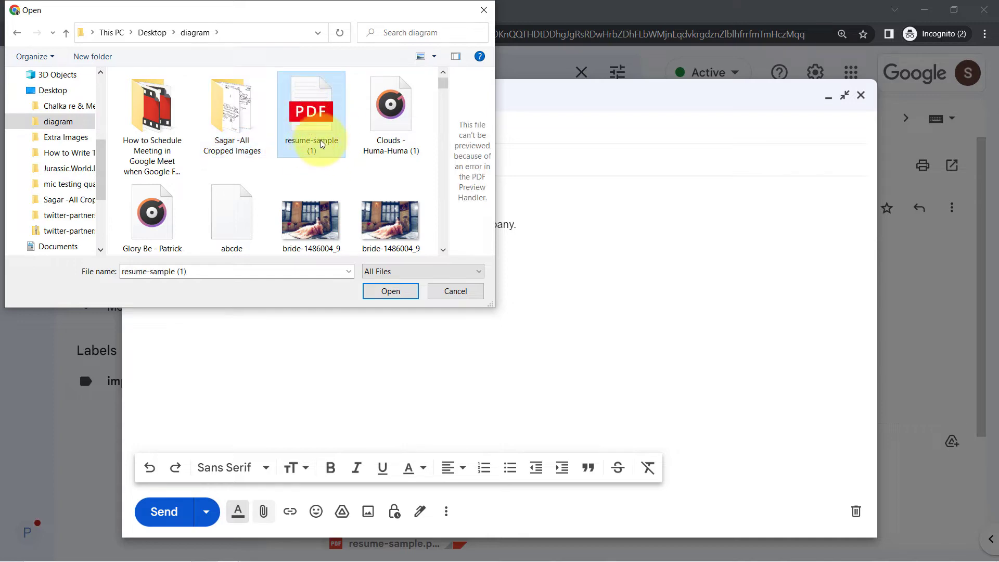
left_click(384, 292)
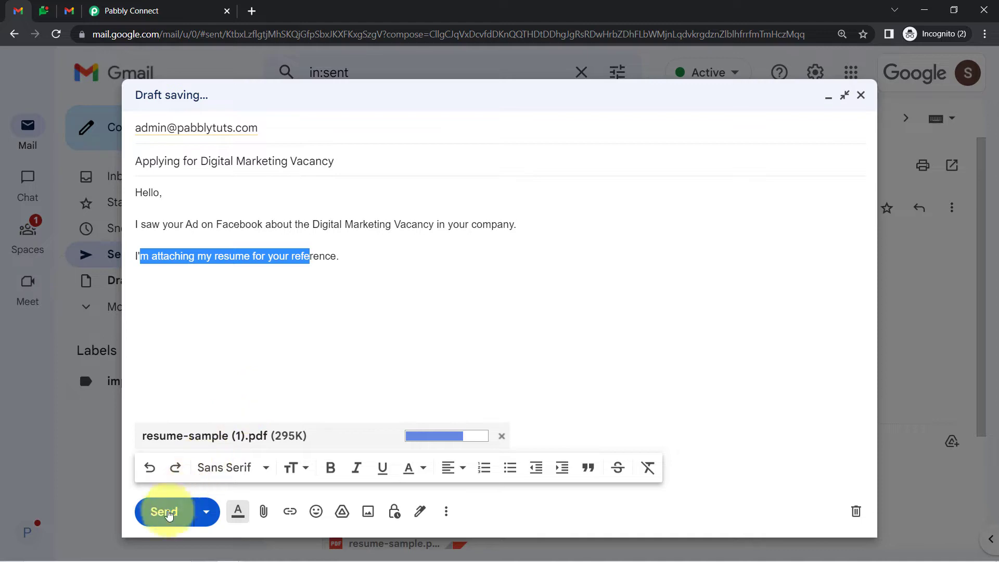
left_click(164, 513)
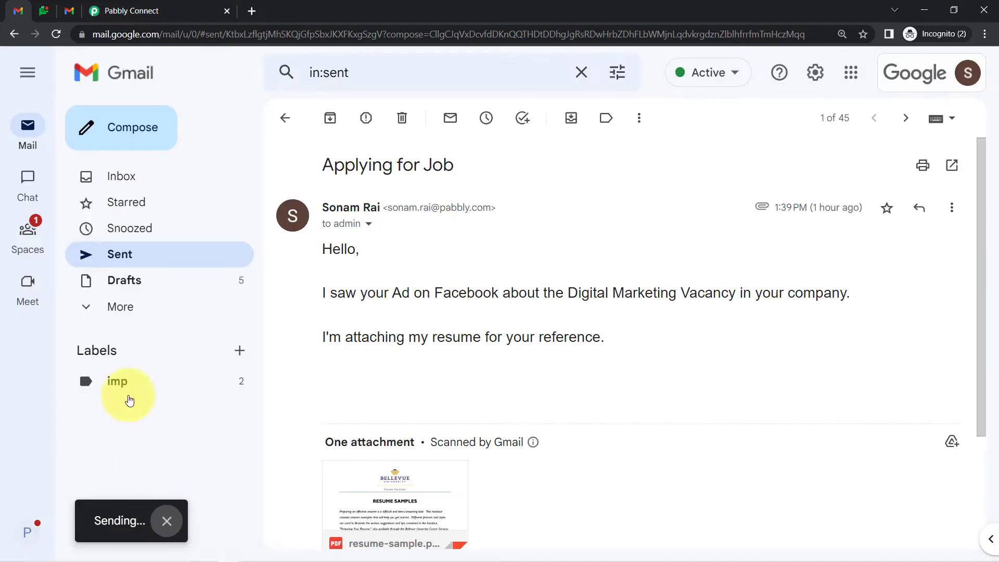
Step: Check the workflow's capture status and refresh the recipient's Gmail inbox for the test email
left_click(64, 12)
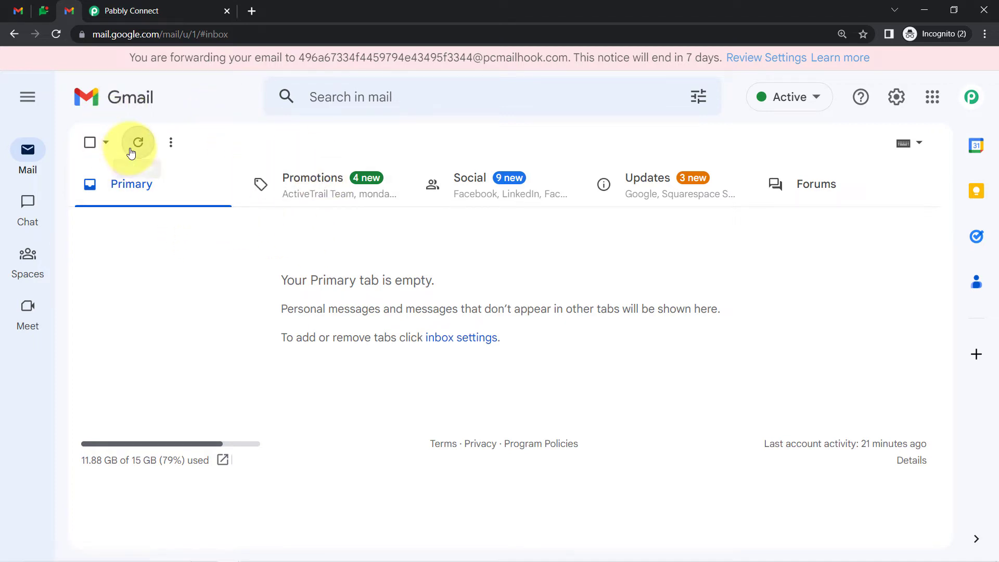
left_click(130, 11)
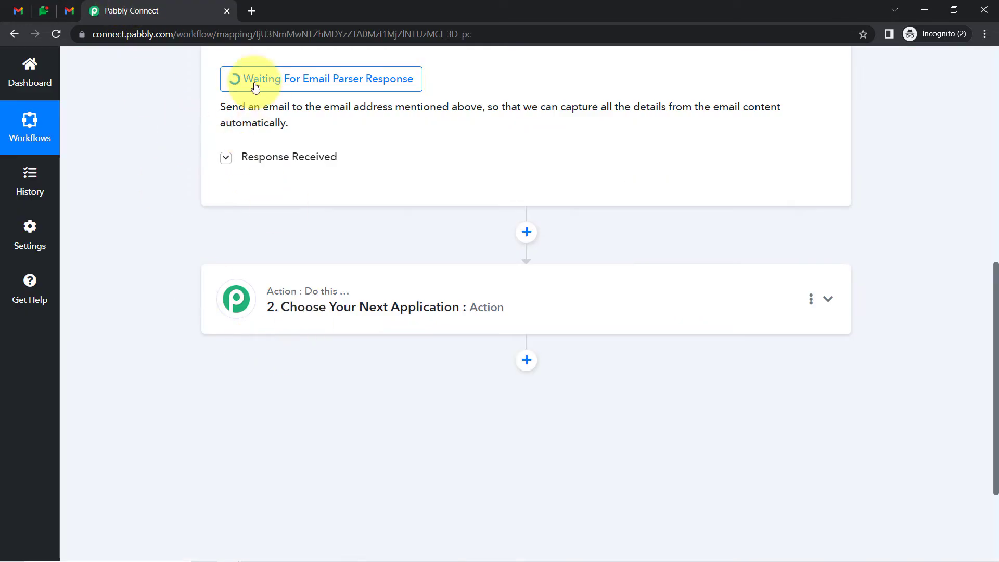
left_click(70, 11)
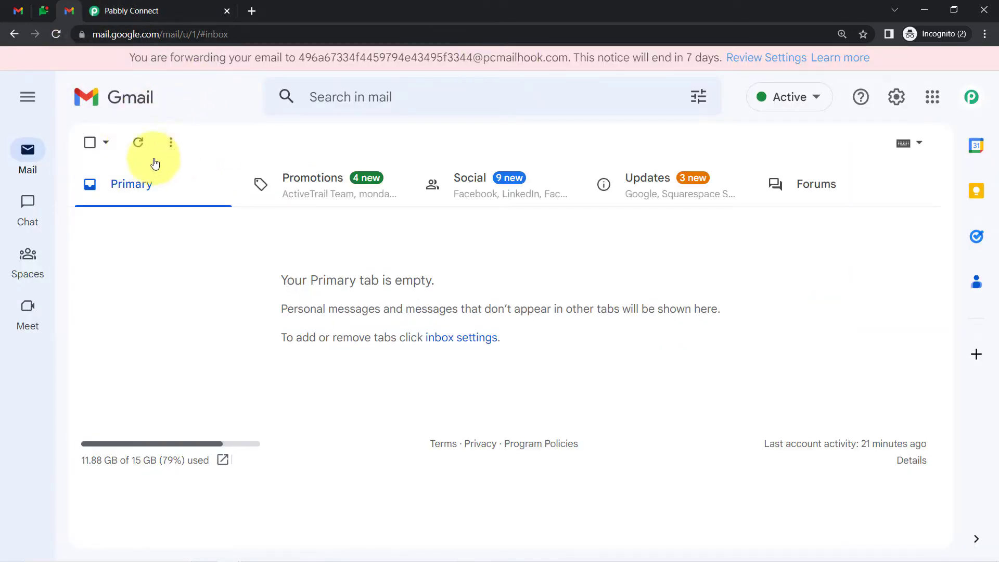
left_click(138, 143)
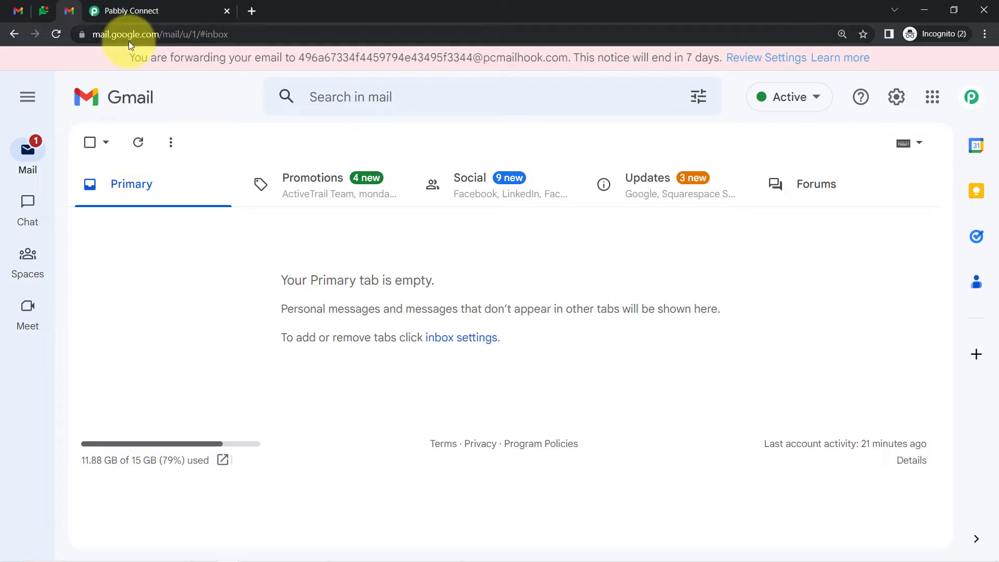
left_click(138, 146)
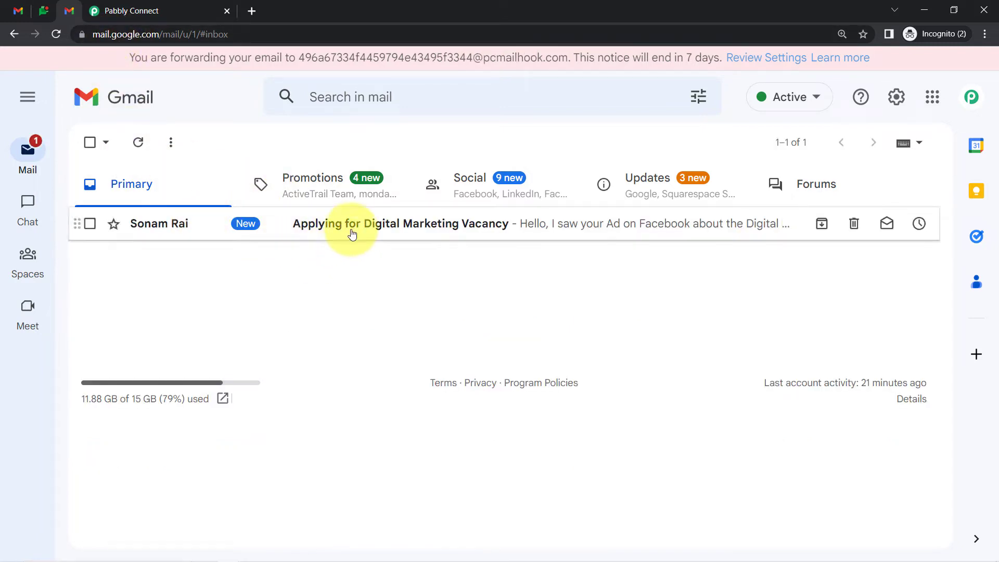
Step: Open the received "Applying for Digital Marketing Vacancy" email and examine its subject, body text and attached resume PDF
left_click(331, 233)
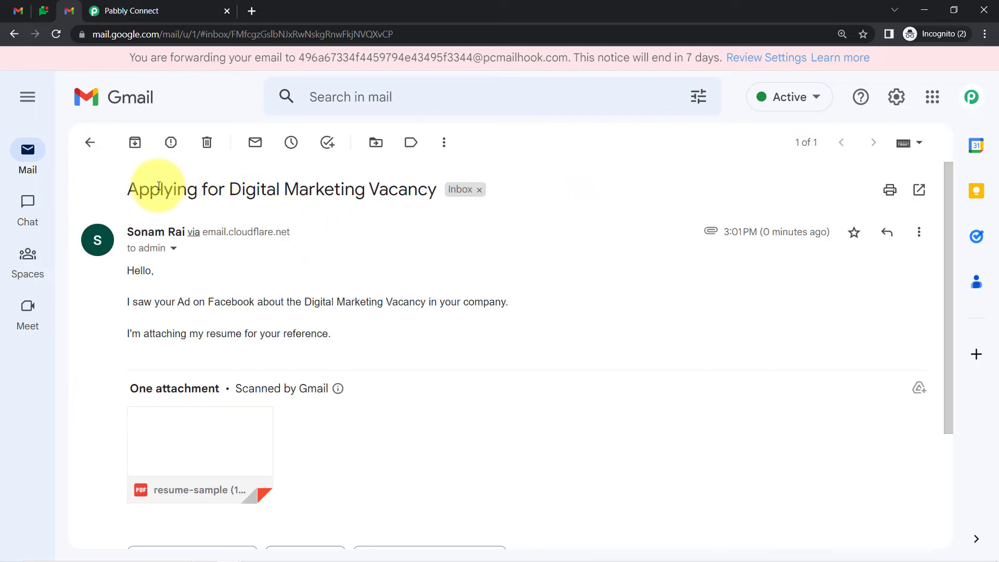
left_click_drag(157, 188, 388, 187)
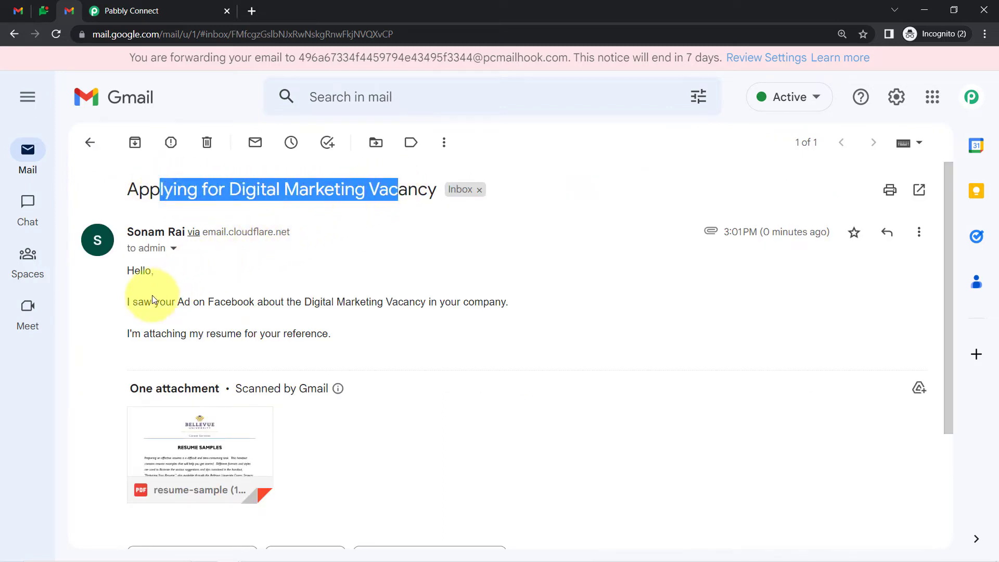
left_click_drag(144, 302, 519, 305)
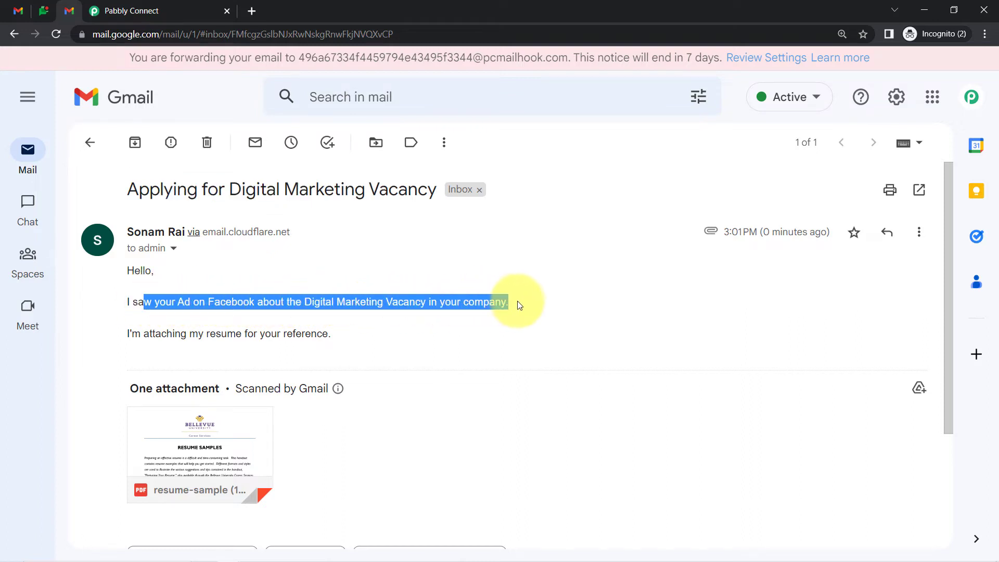
left_click_drag(126, 335, 303, 334)
left_click(290, 334)
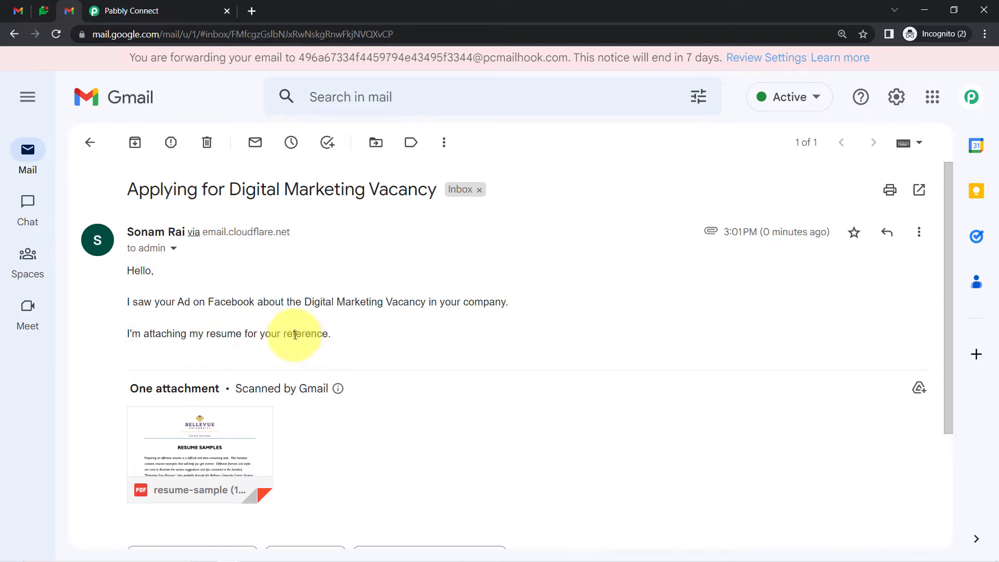
left_click(218, 441)
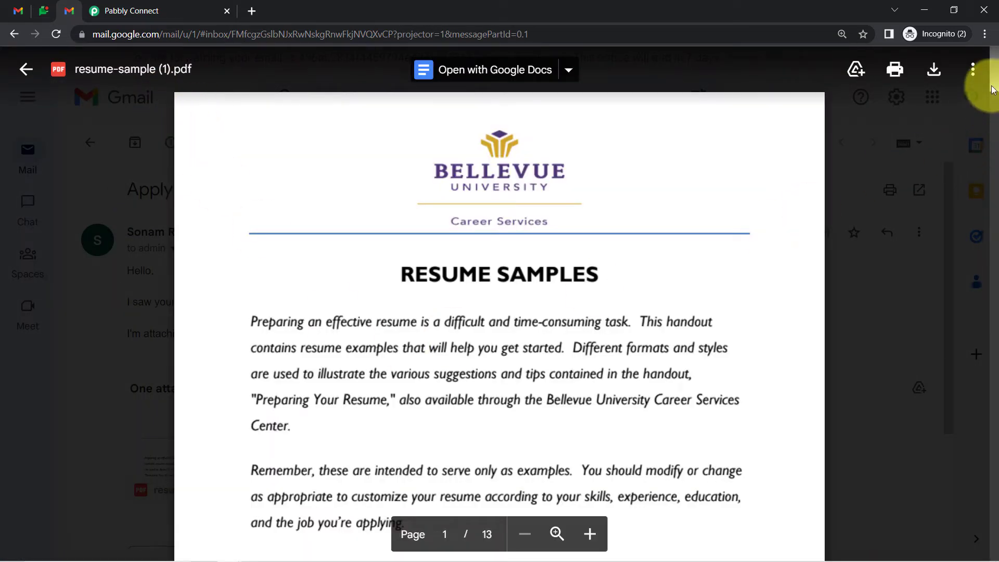
left_click_drag(991, 87, 993, 122)
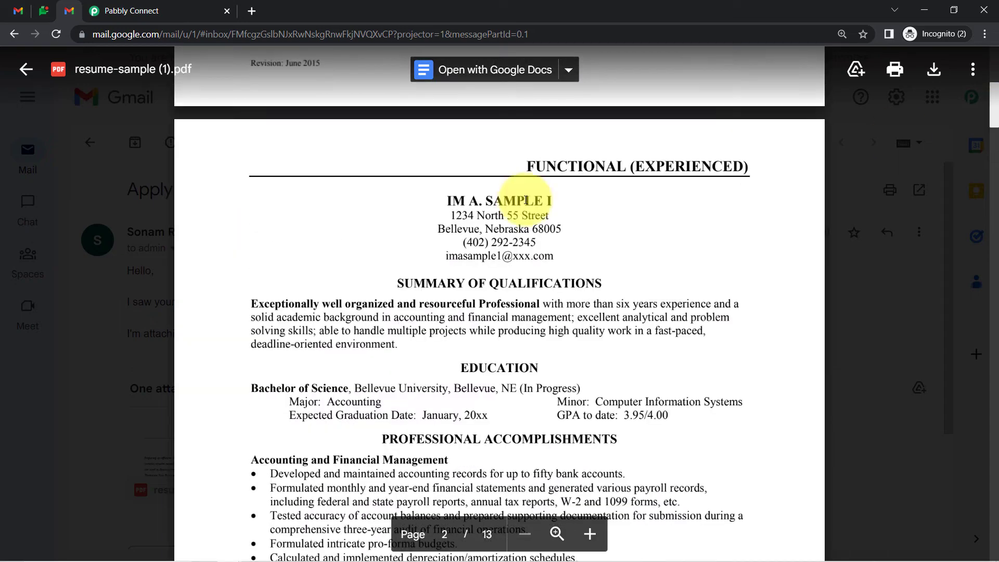
left_click(26, 69)
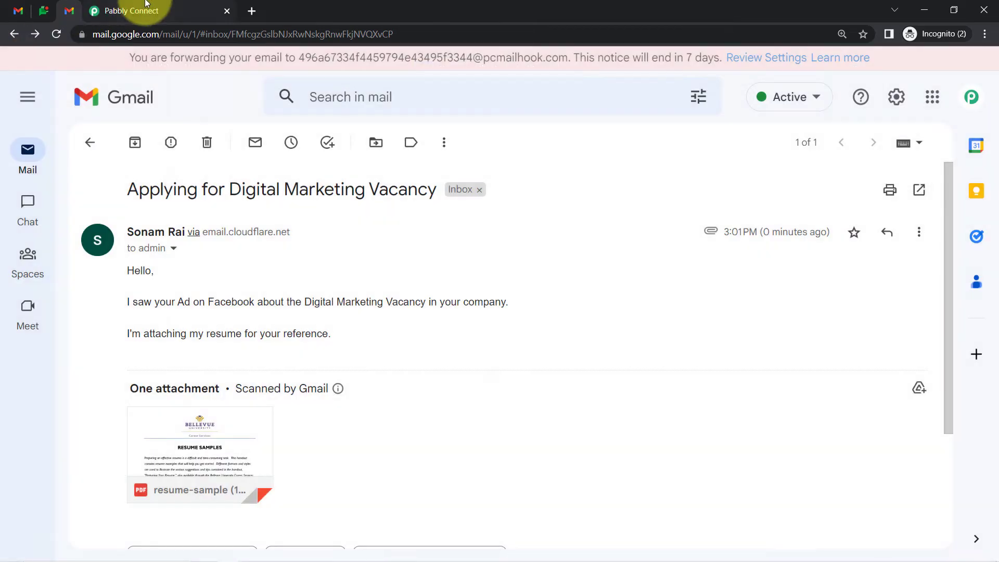
Step: Switch back to Pabbly Connect and examine the captured email response down to its Attachment Links 0 field
left_click(146, 5)
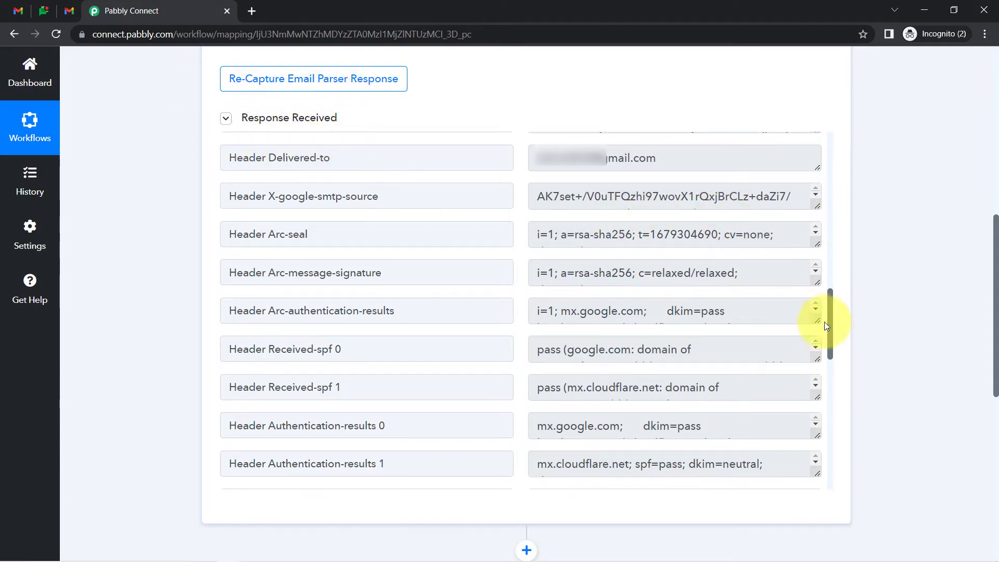
left_click_drag(830, 315, 819, 452)
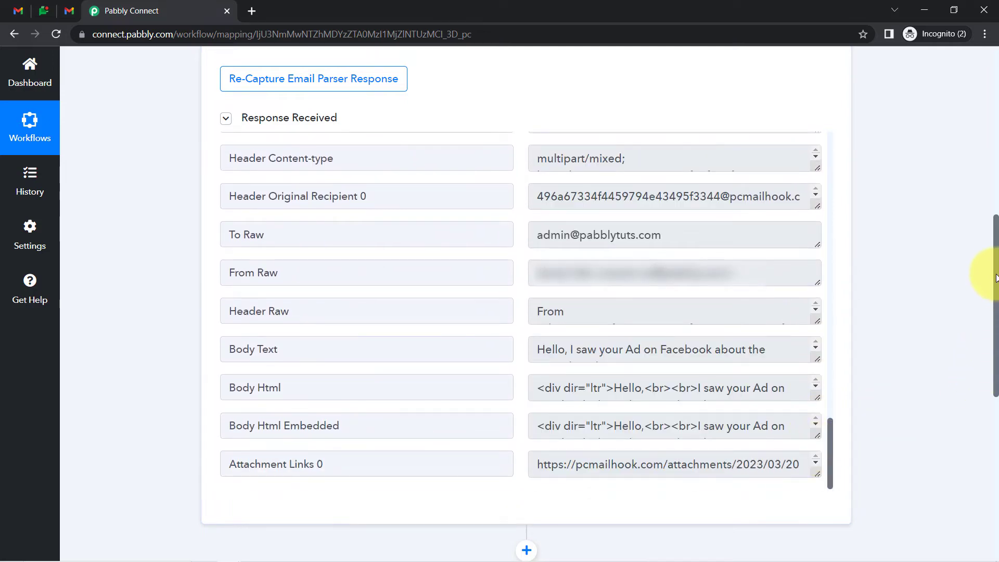
left_click_drag(995, 276, 990, 360)
left_click_drag(302, 226, 227, 229)
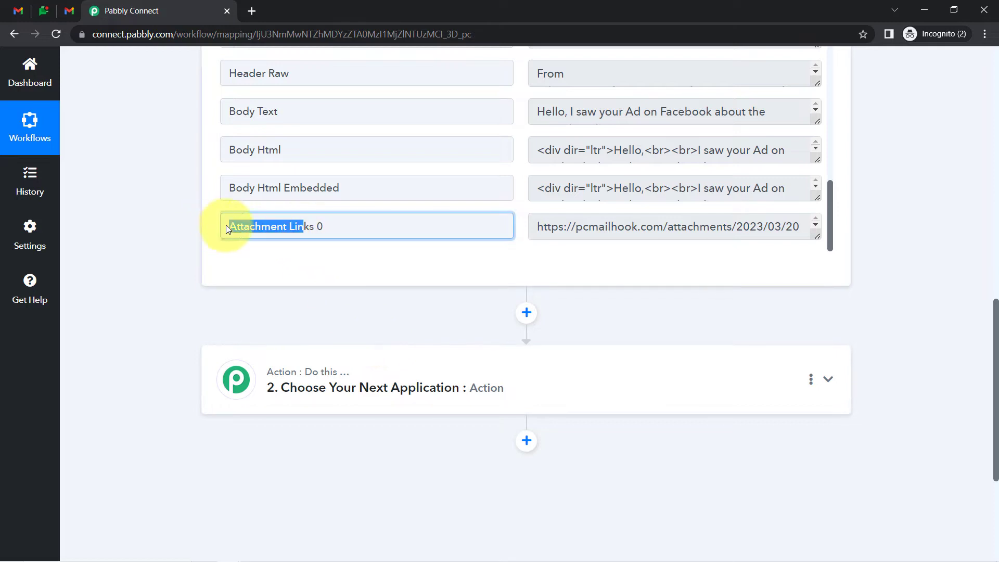
Step: Open the captured attachment link from the response and view page 2 of the resume PDF
left_click_drag(817, 237, 812, 316)
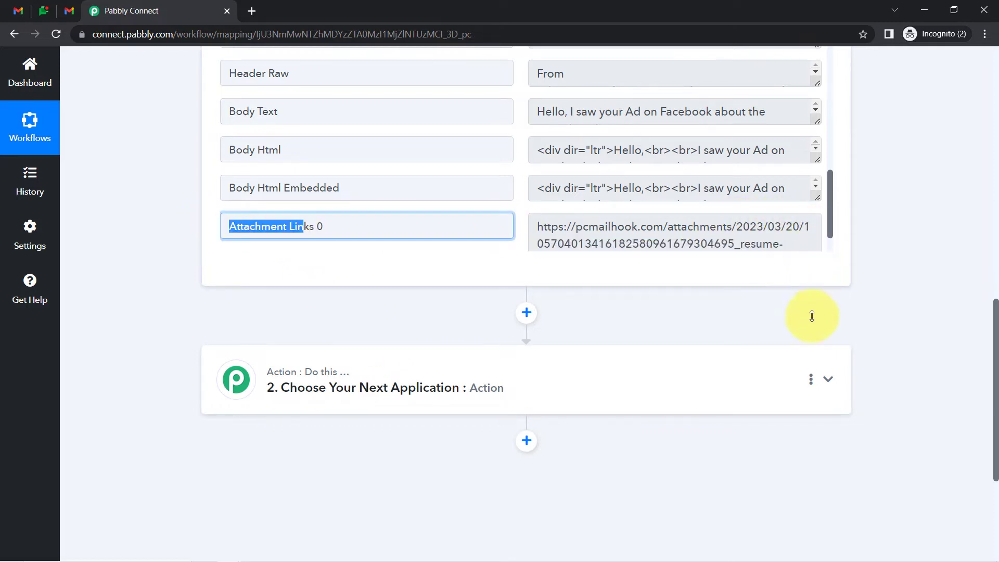
triple_click(707, 248)
right_click(691, 241)
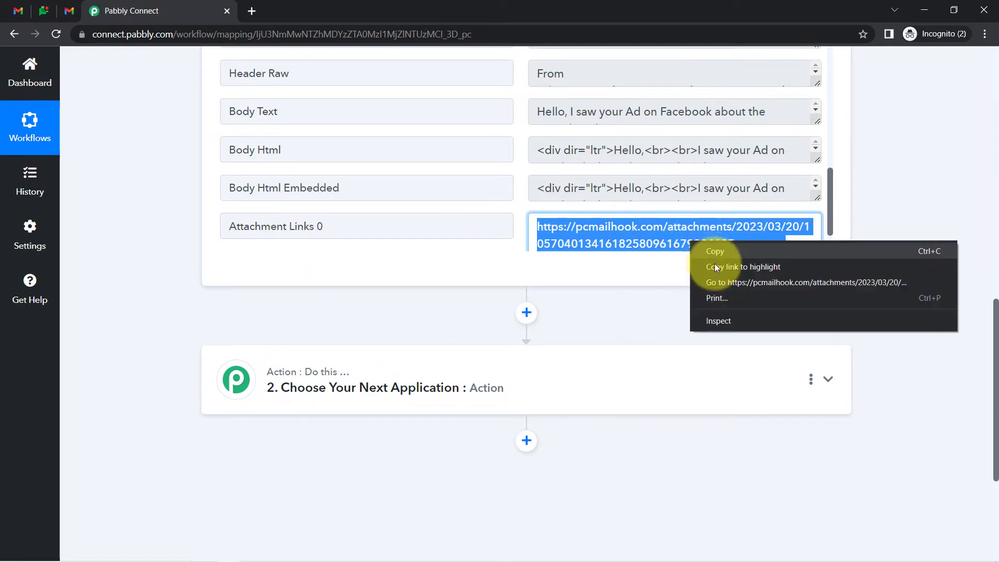
left_click(712, 282)
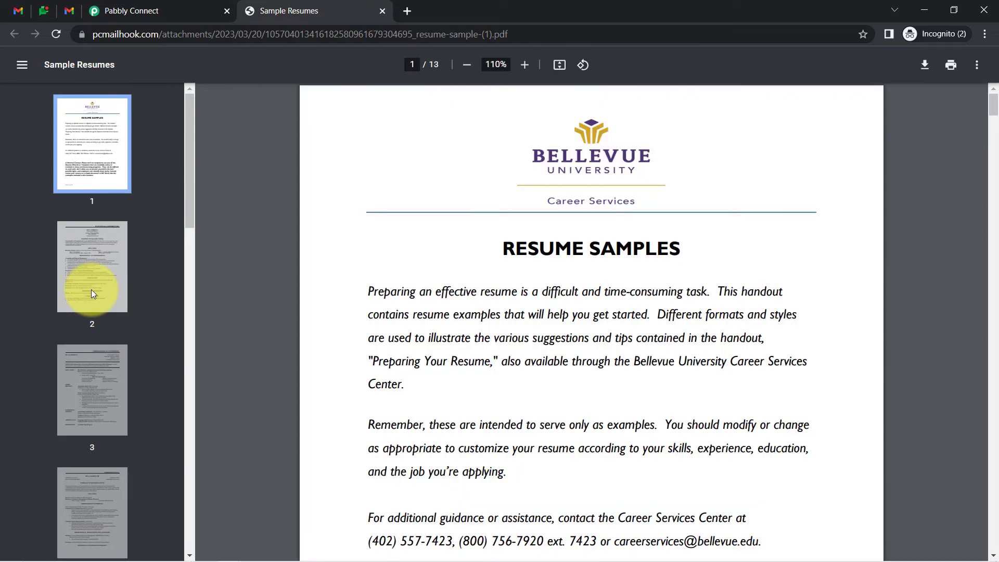
left_click(92, 290)
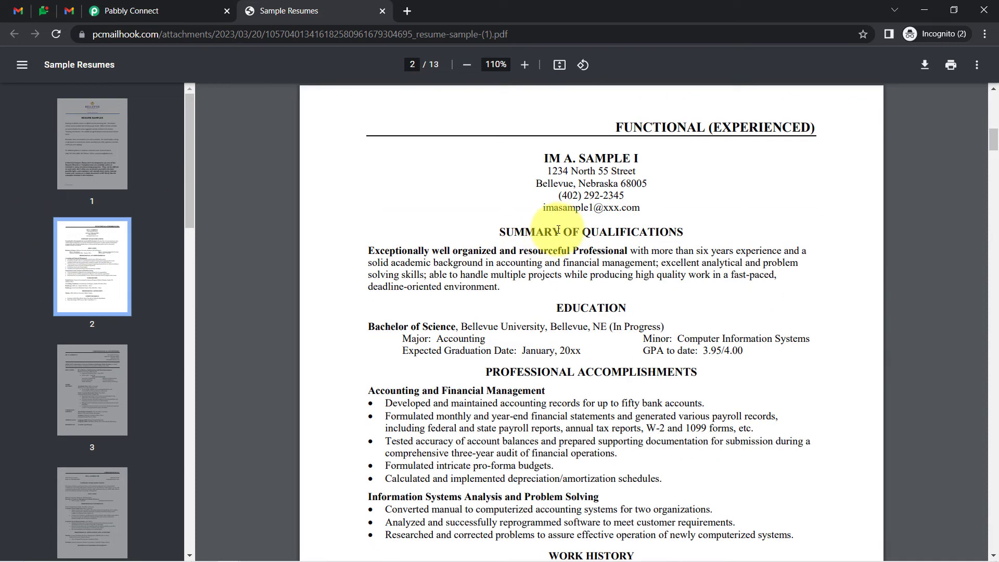
Step: Return to the workflow response and enlarge the Body Text value to read the captured message
left_click(163, 7)
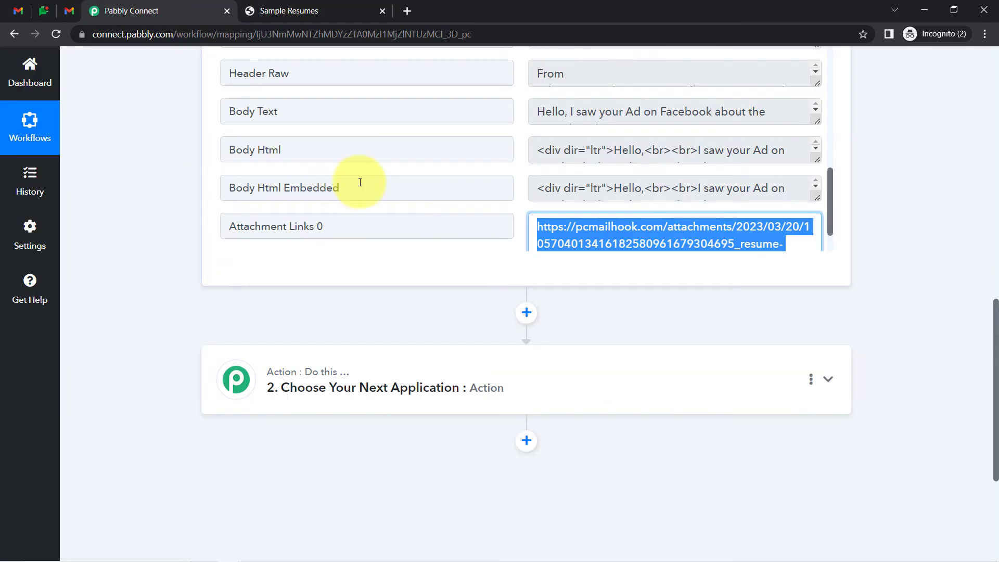
left_click(251, 113)
triple_click(250, 113)
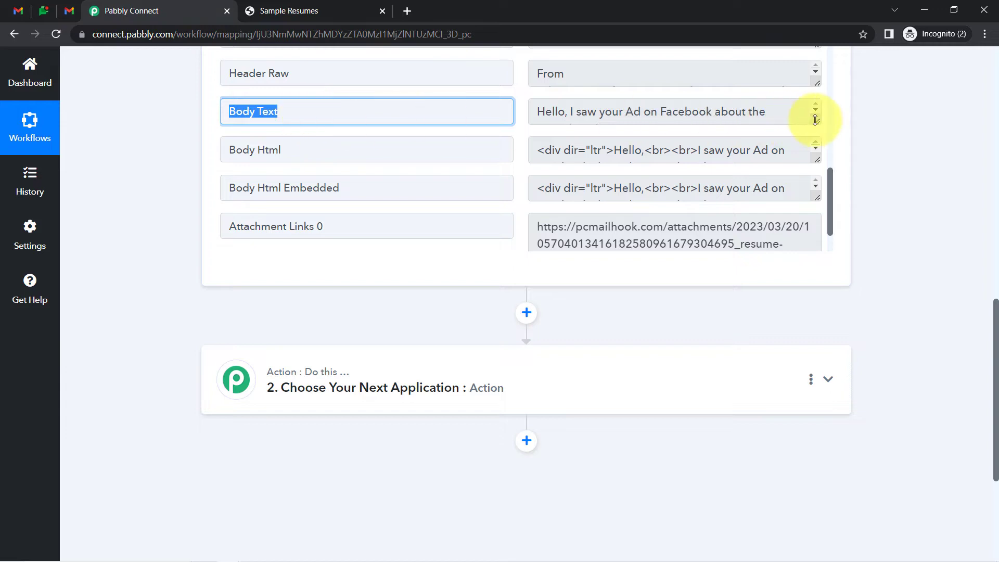
left_click_drag(815, 119, 822, 201)
left_click_drag(561, 107, 612, 130)
Step: Examine the Subject field and its value in the captured response
left_click_drag(996, 325, 918, 249)
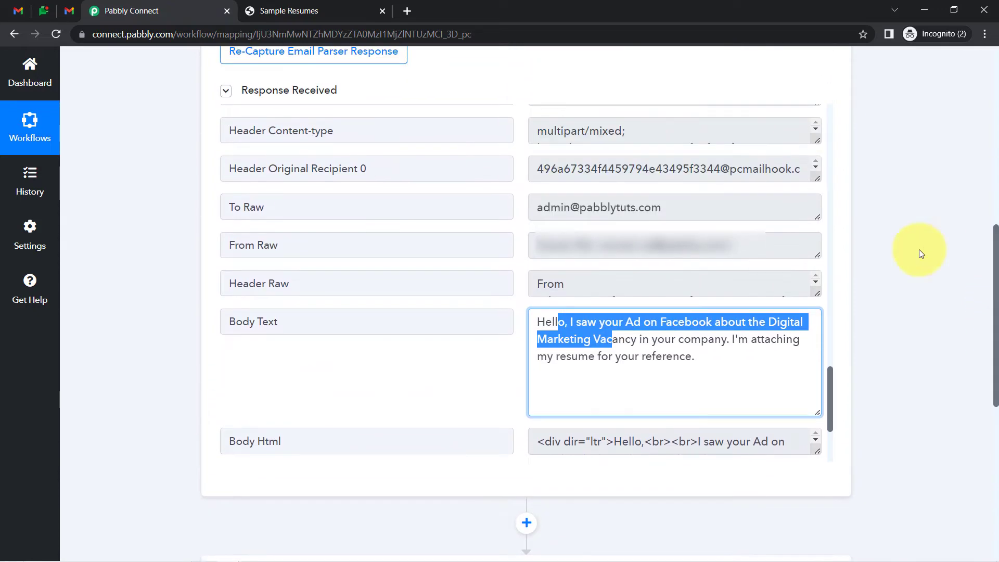
left_click_drag(832, 415, 803, 137)
scroll(804, 162, "down", 4)
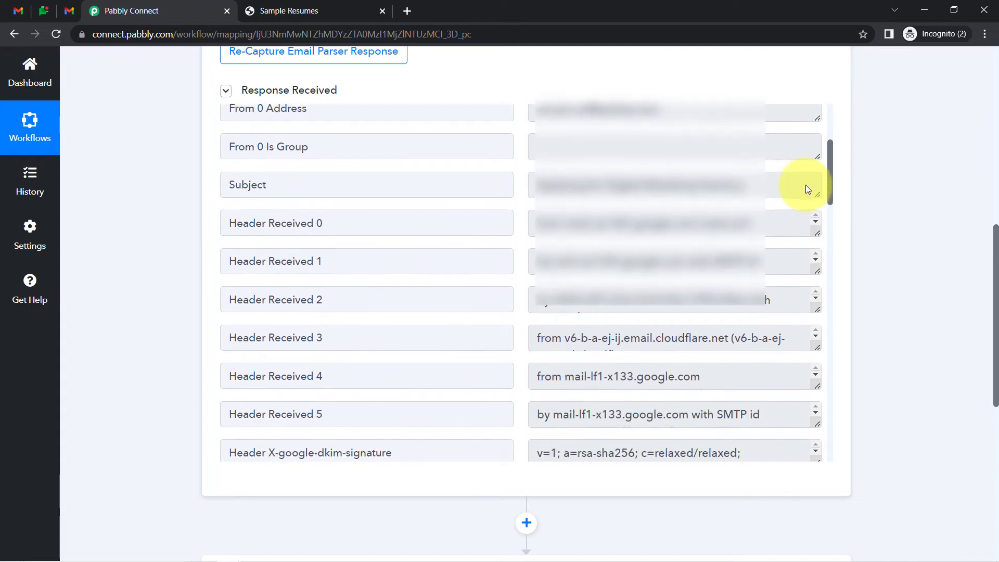
double_click(253, 170)
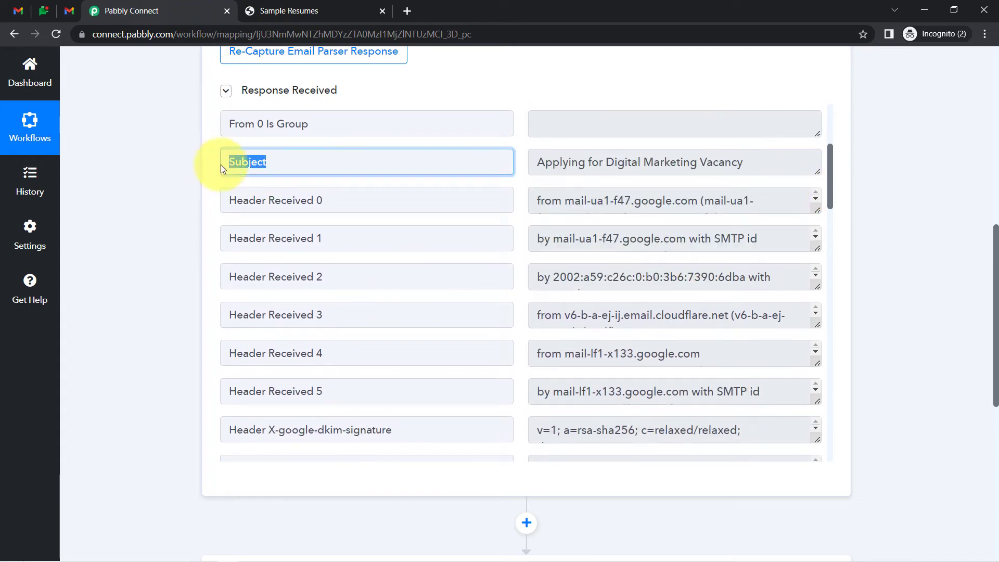
left_click(645, 163)
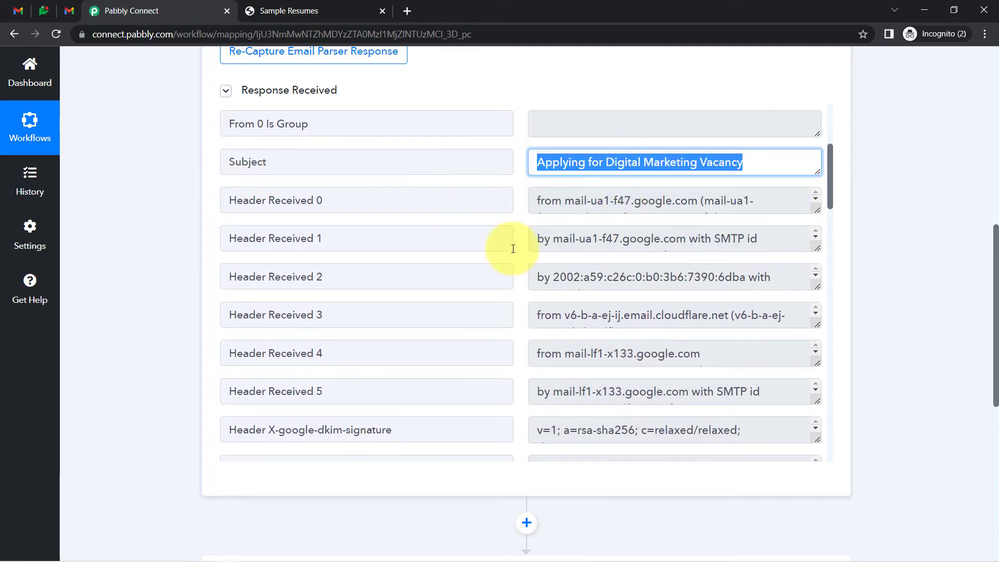
Step: Return to the email list in the recipient's Gmail inbox, check it, and switch back to the workflow
left_click(68, 9)
left_click(93, 119)
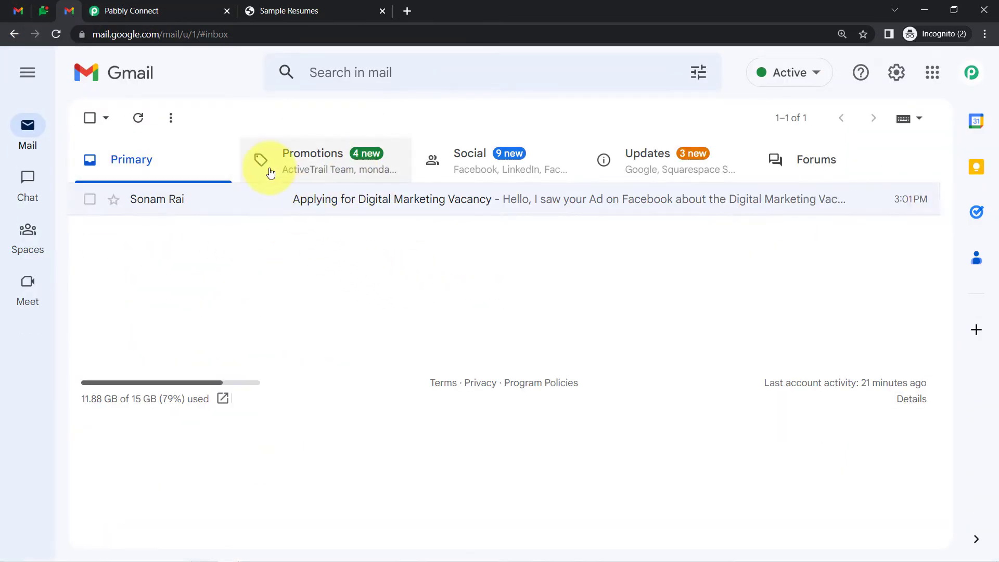
left_click(141, 10)
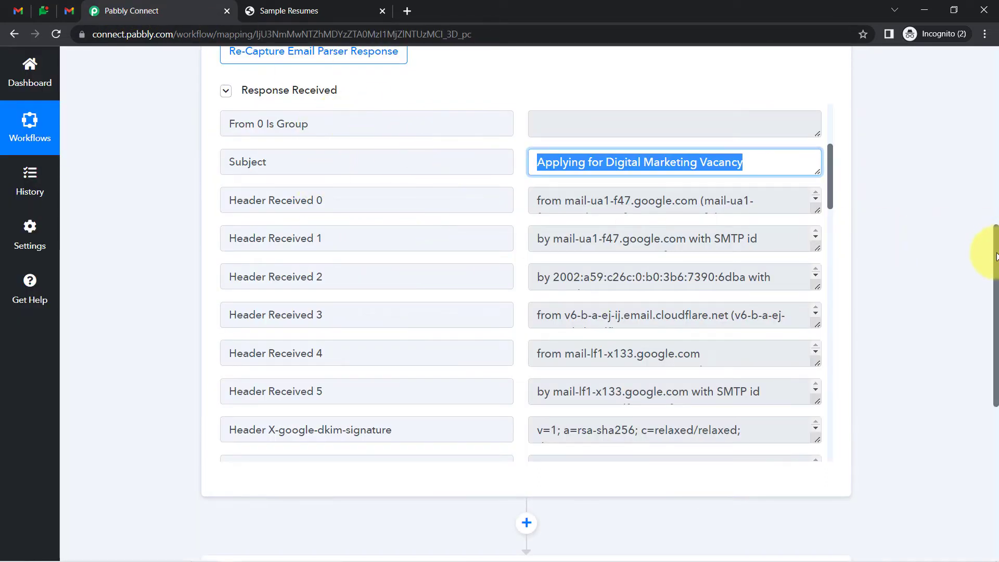
Step: Collapse the Response Received section and check the Email Parser trigger's Instant tag description
left_click(317, 90)
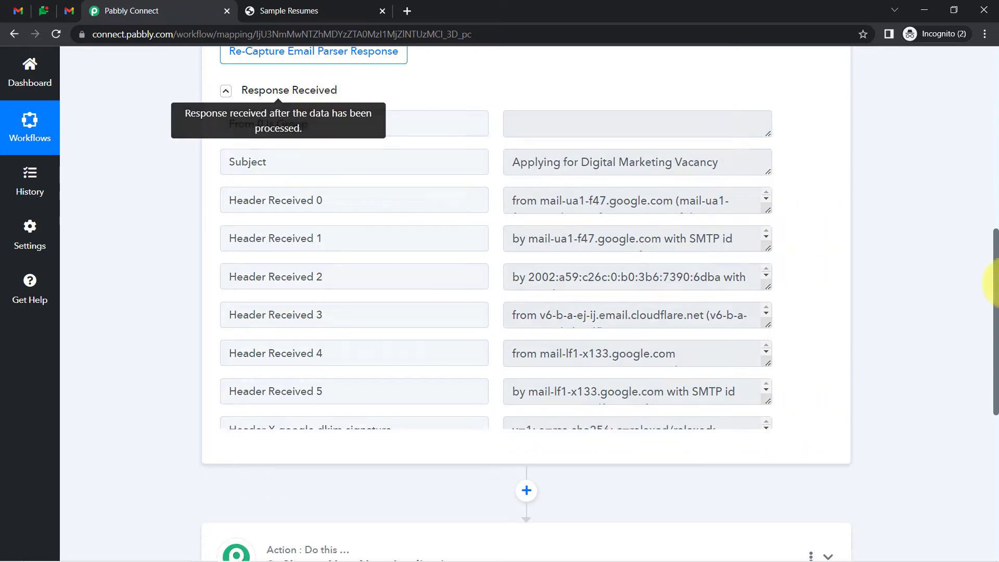
left_click_drag(995, 302, 981, 34)
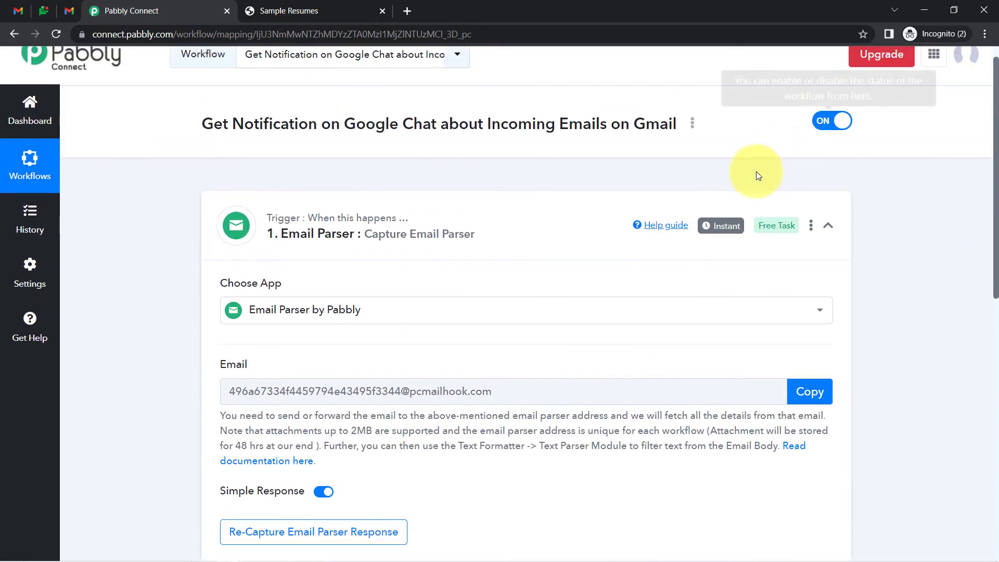
mouse_move(711, 232)
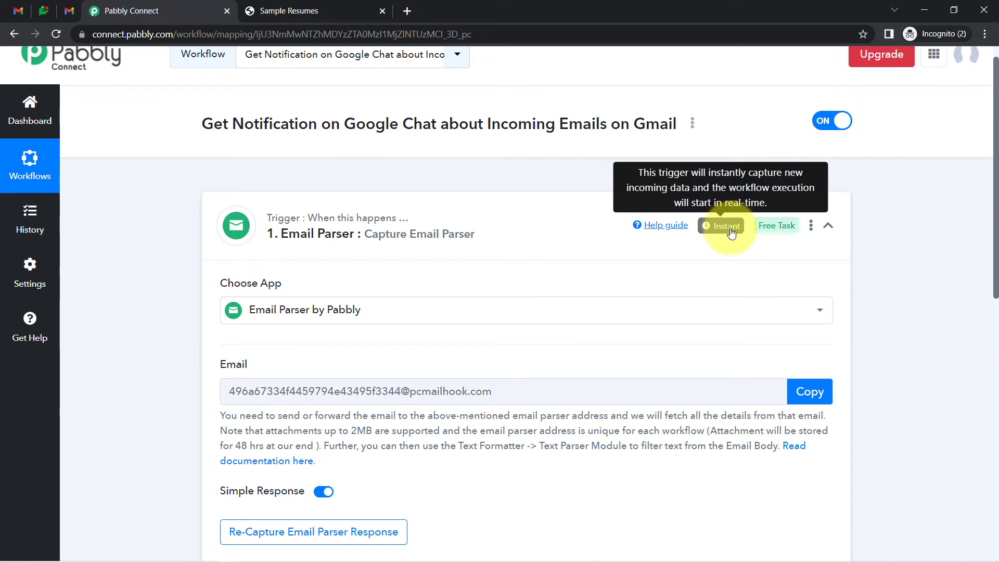
Step: Expand the second workflow step, Choose Your Next Application, to show its available apps
left_click_drag(984, 179, 983, 216)
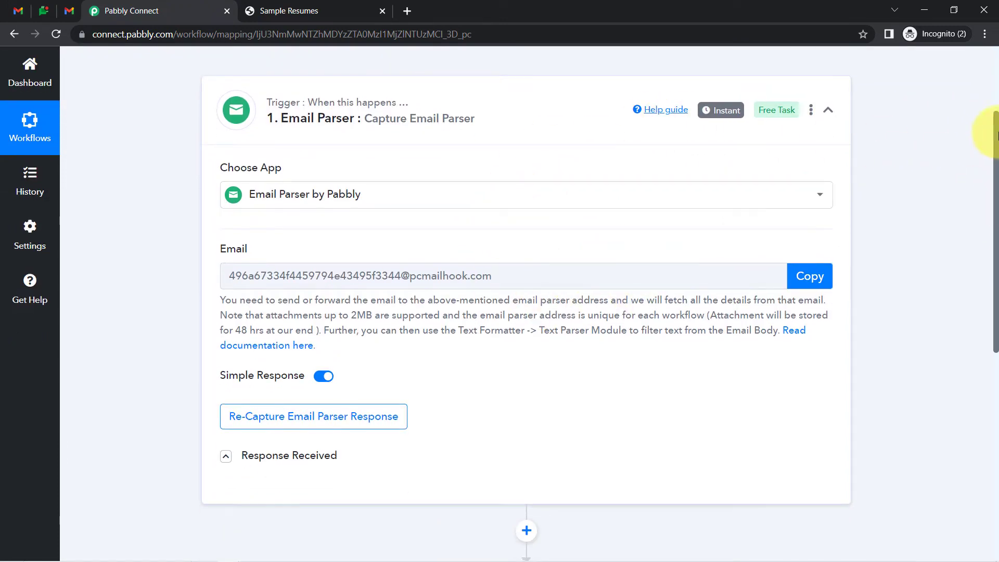
left_click_drag(995, 118, 995, 224)
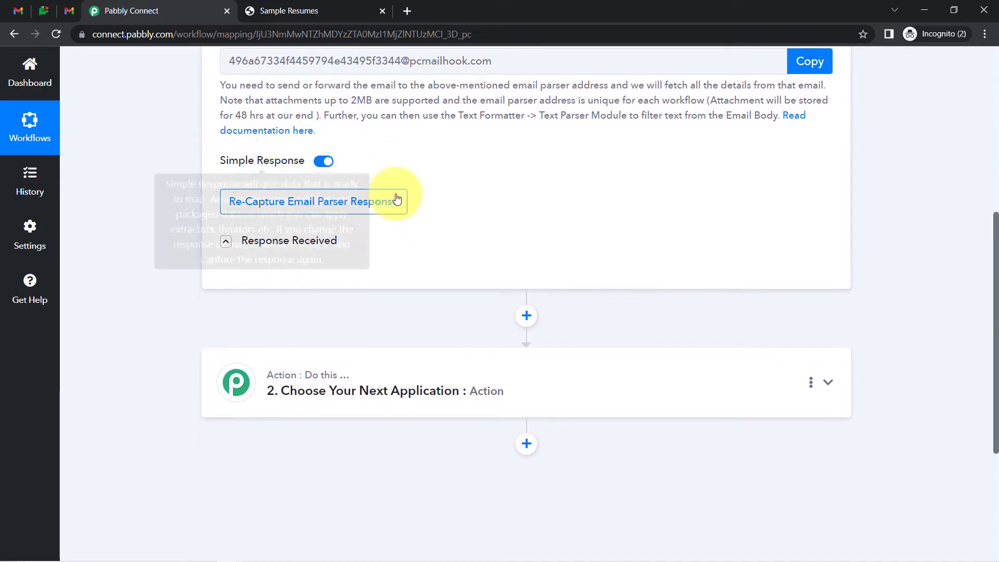
left_click(390, 383)
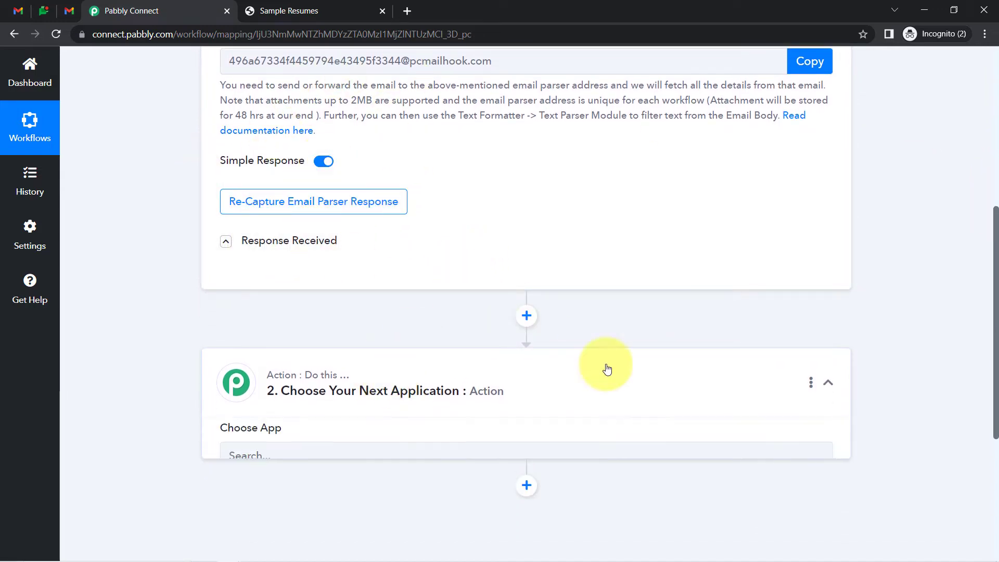
left_click_drag(996, 227, 995, 320)
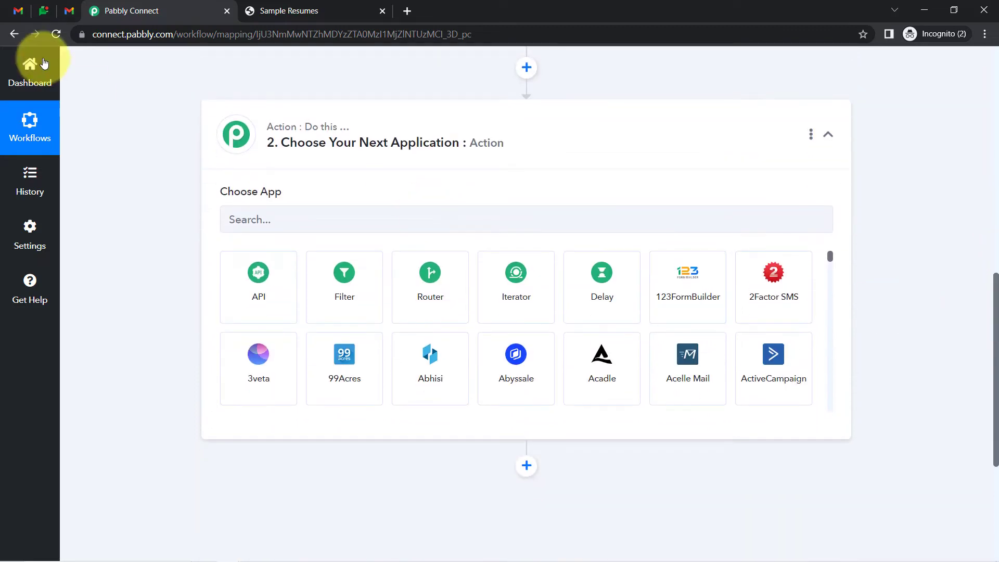
Step: Switch to Gmail, open the "Applying for Digital Marketing Vacancy" email and review its subject and the word "resume" in its body
left_click(66, 14)
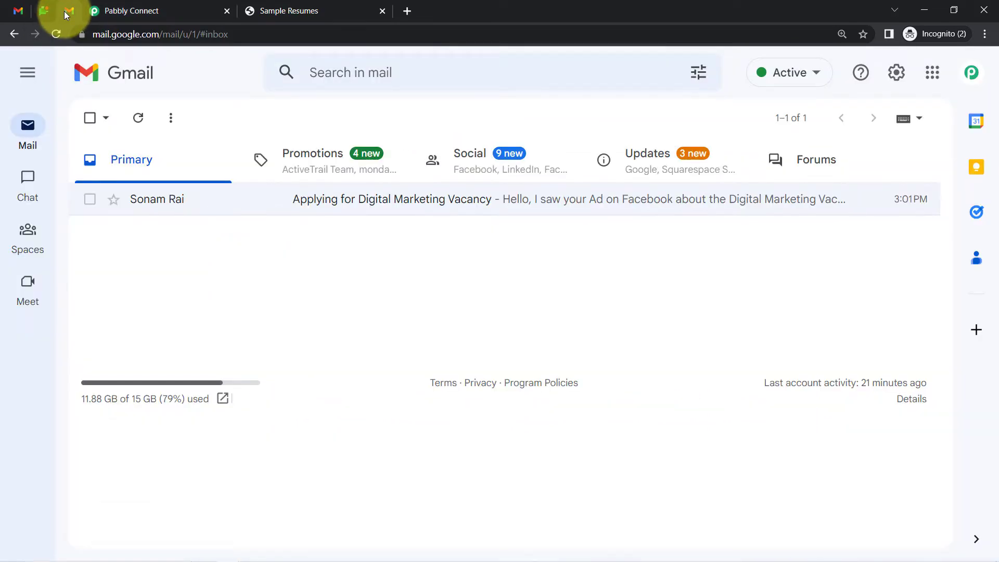
left_click(358, 203)
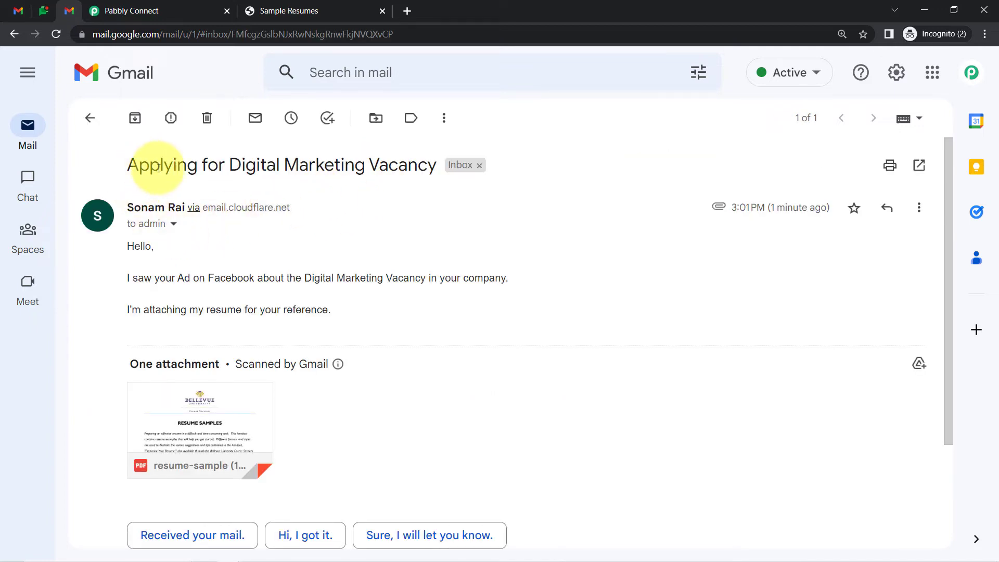
triple_click(245, 164)
left_click(174, 276)
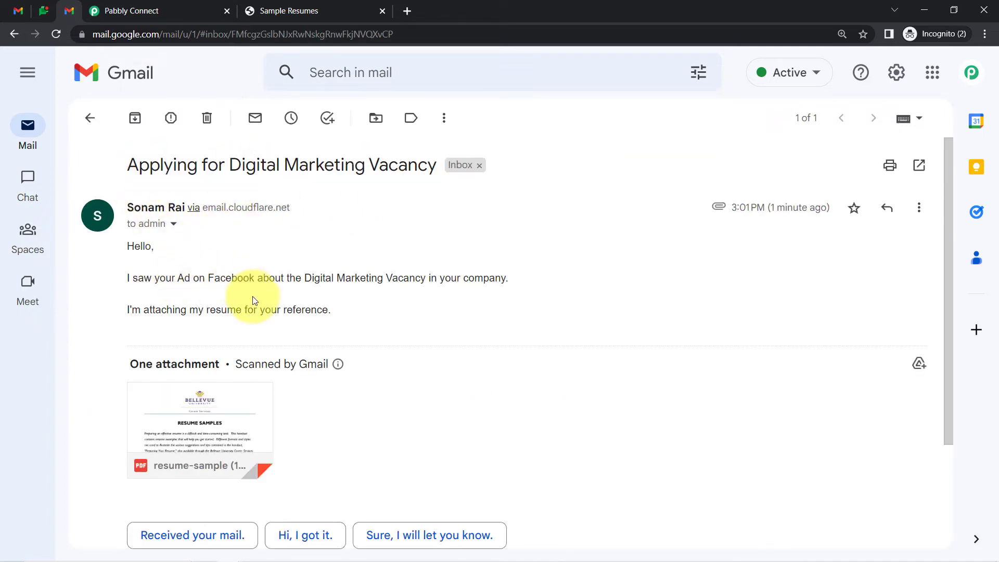
double_click(220, 308)
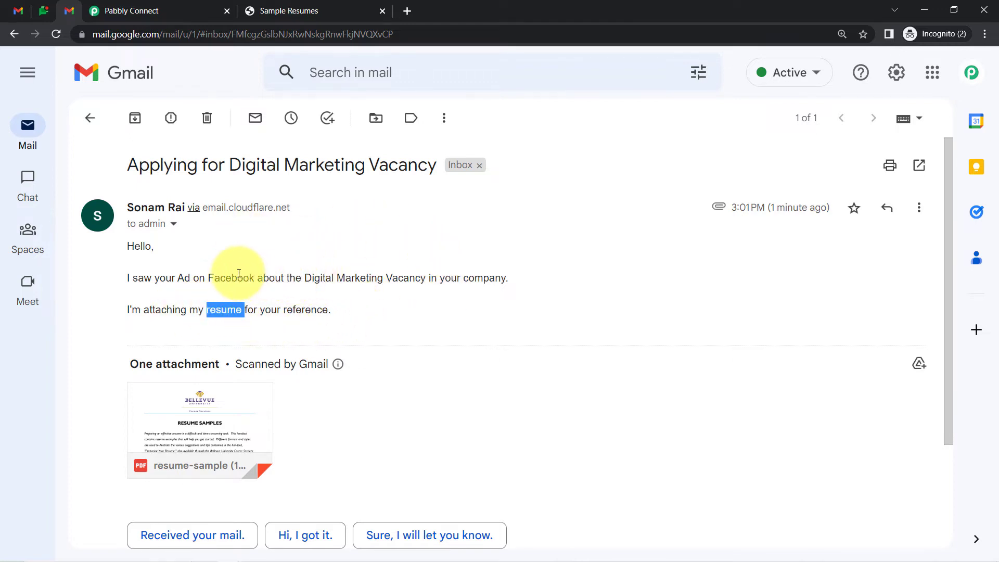
Step: Return to the workflow and choose Filter as the app for the second step
left_click(146, 6)
left_click(241, 218)
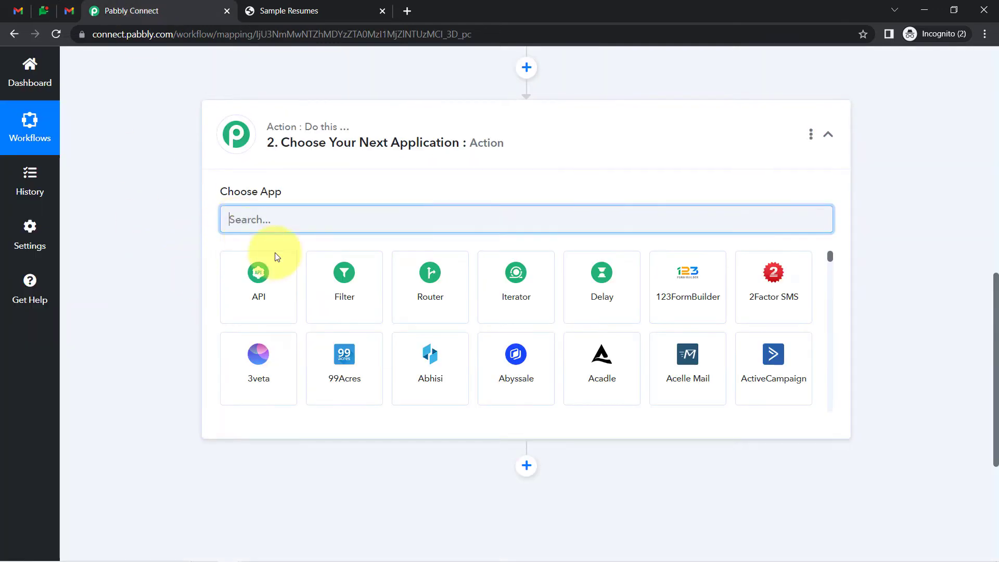
left_click(335, 285)
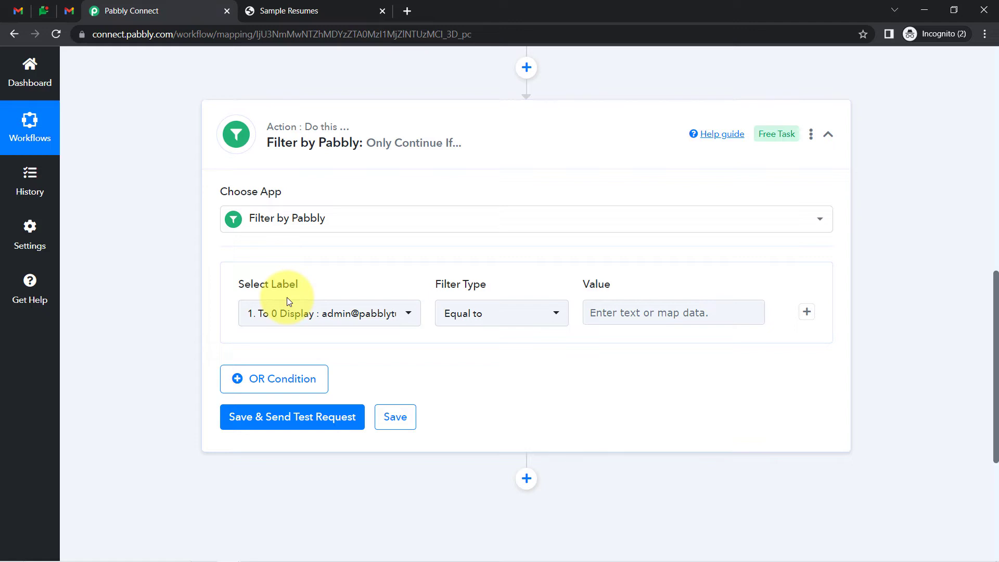
Step: Examine the received email's subject and body text in Gmail as the basis for the filter condition
left_click(67, 11)
left_click_drag(152, 160, 310, 158)
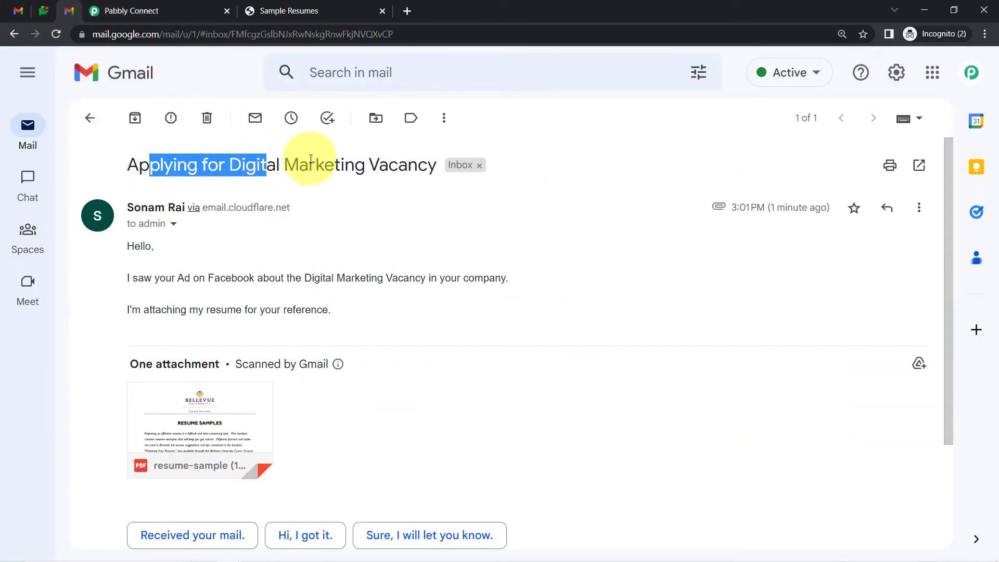
triple_click(319, 158)
left_click(223, 267)
left_click_drag(134, 245, 221, 308)
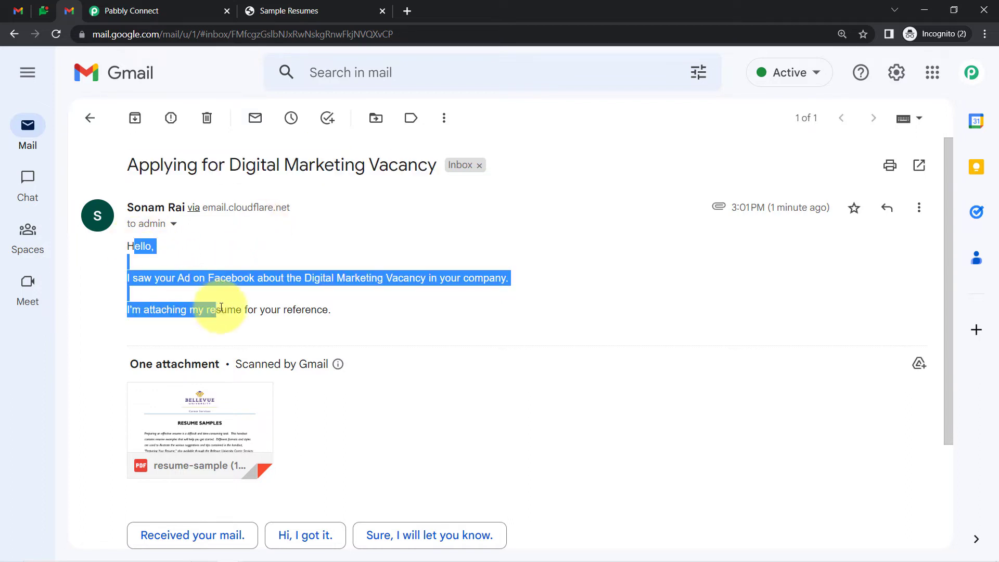
left_click(200, 164)
left_click(197, 163)
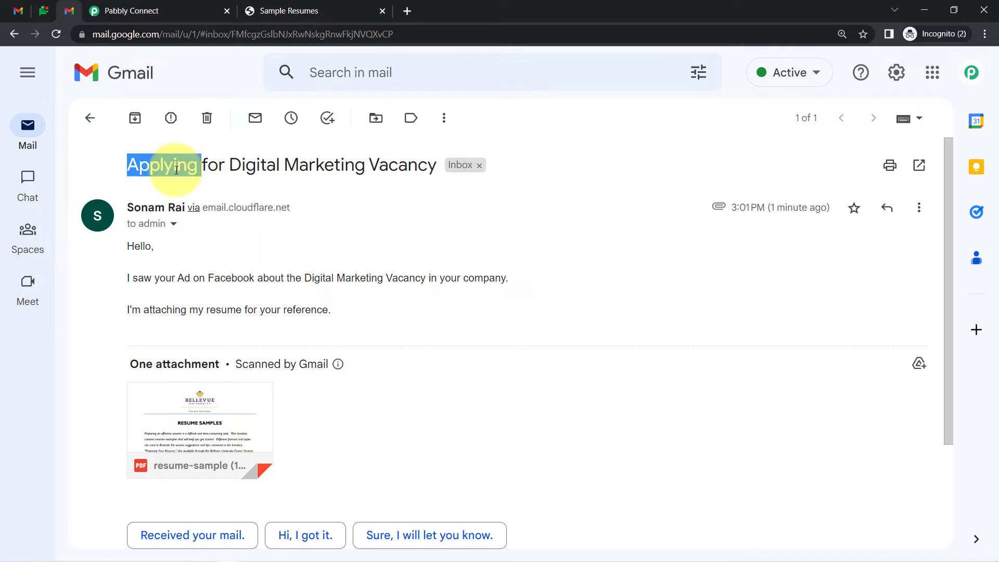
triple_click(174, 170)
left_click_drag(130, 245, 316, 307)
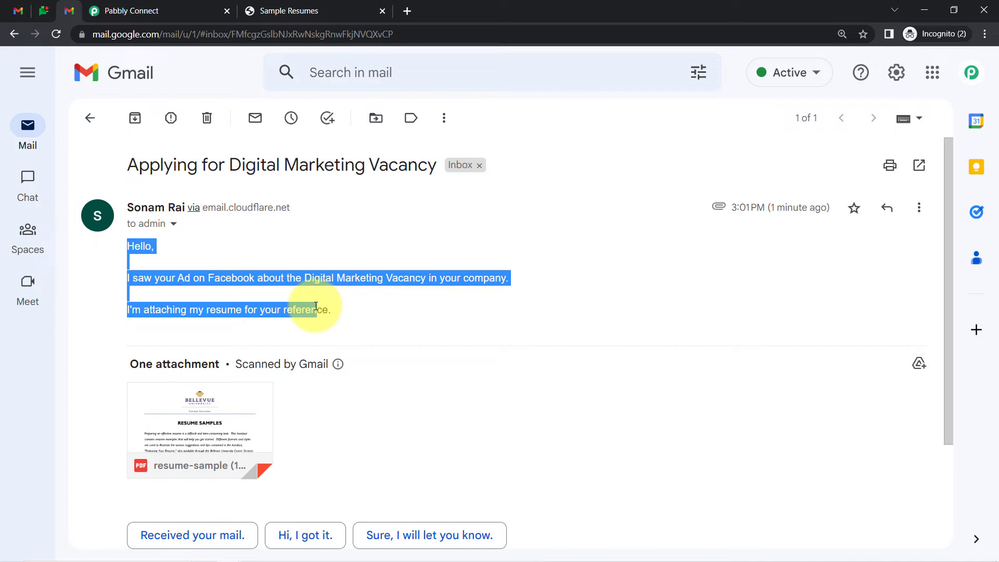
left_click(283, 293)
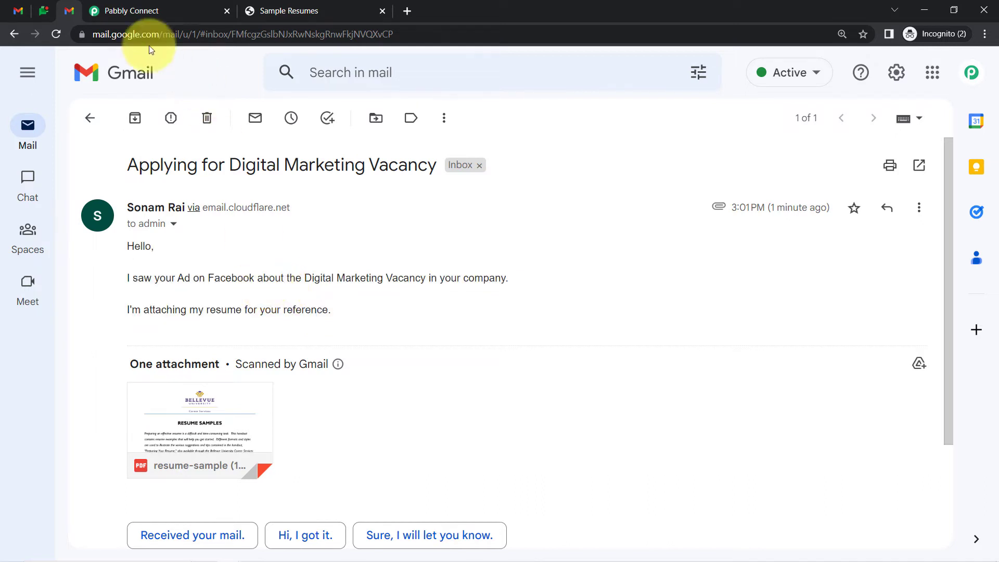
Step: Switch back to the Pabbly Connect workflow and expand the Email Parser fields available as the first filter condition's label
left_click(119, 6)
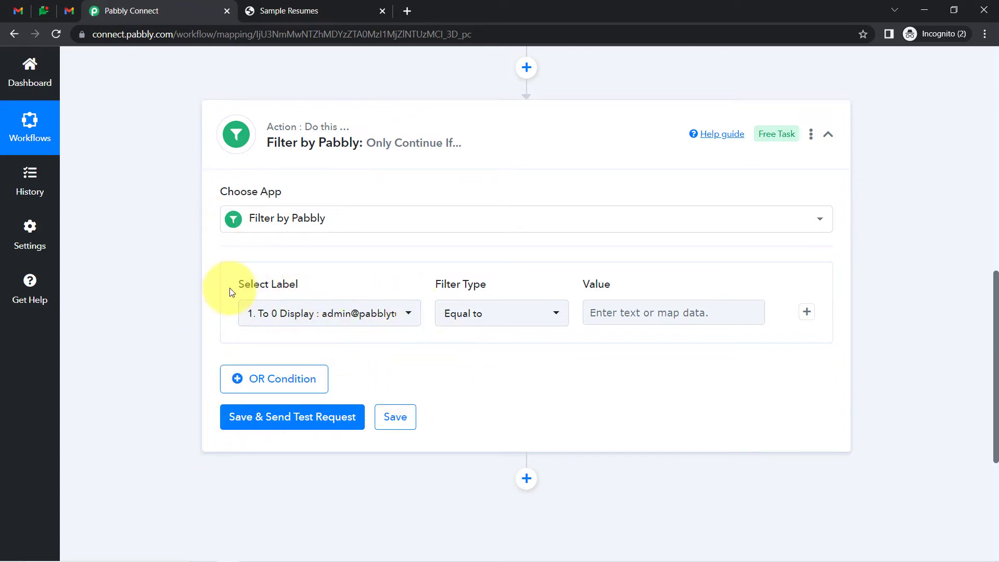
left_click_drag(241, 292, 330, 290)
left_click(321, 315)
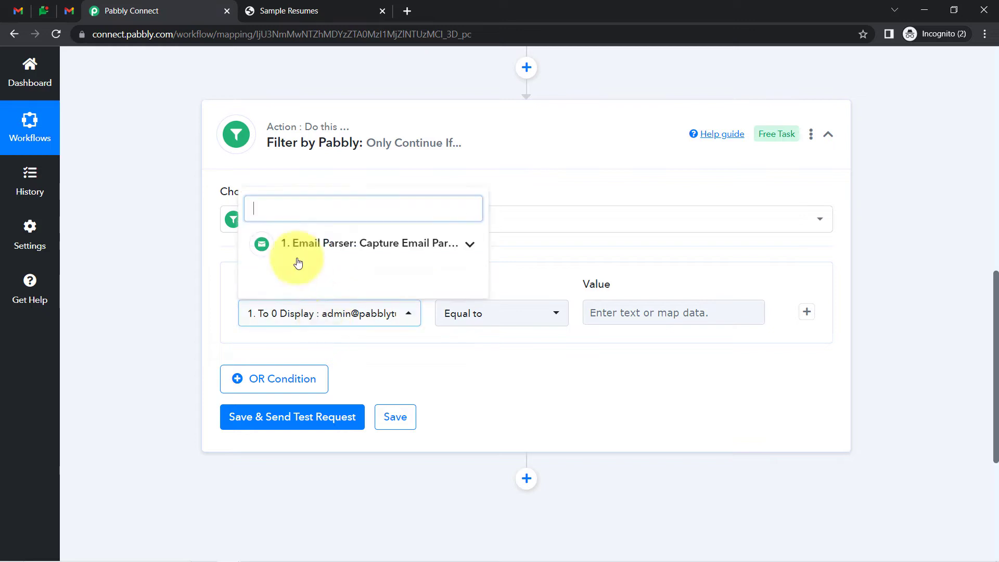
type("subje")
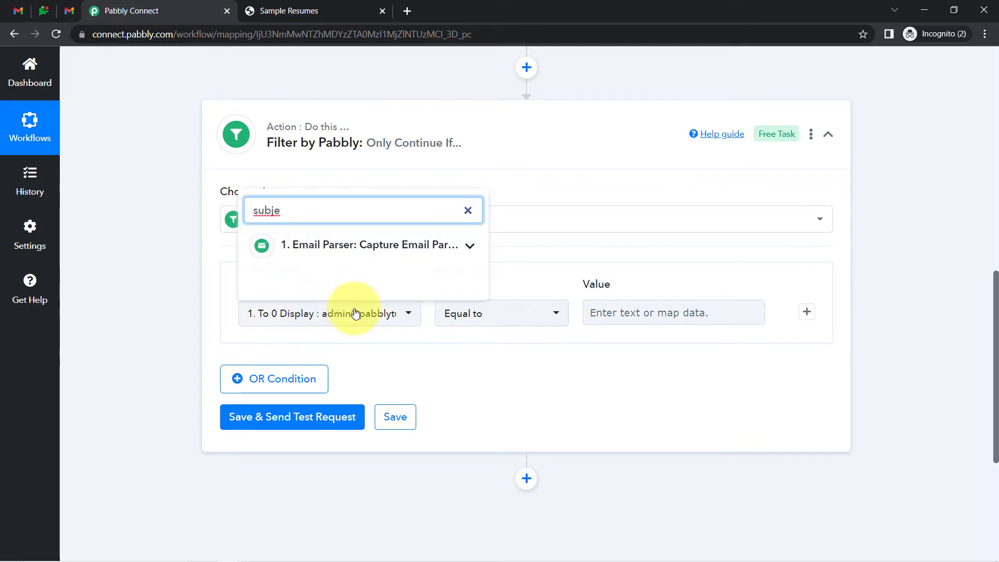
left_click(355, 313)
left_click(391, 312)
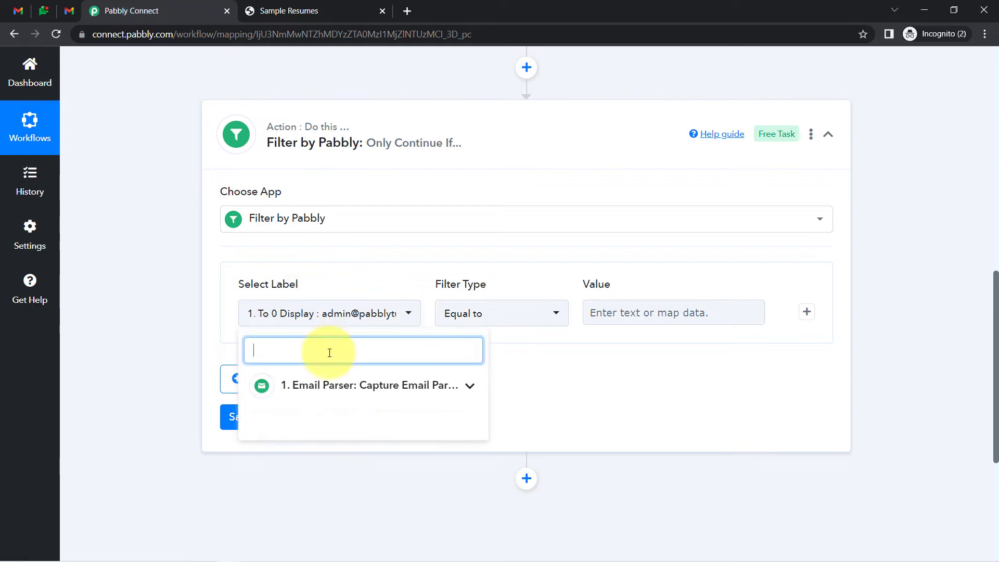
left_click(346, 391)
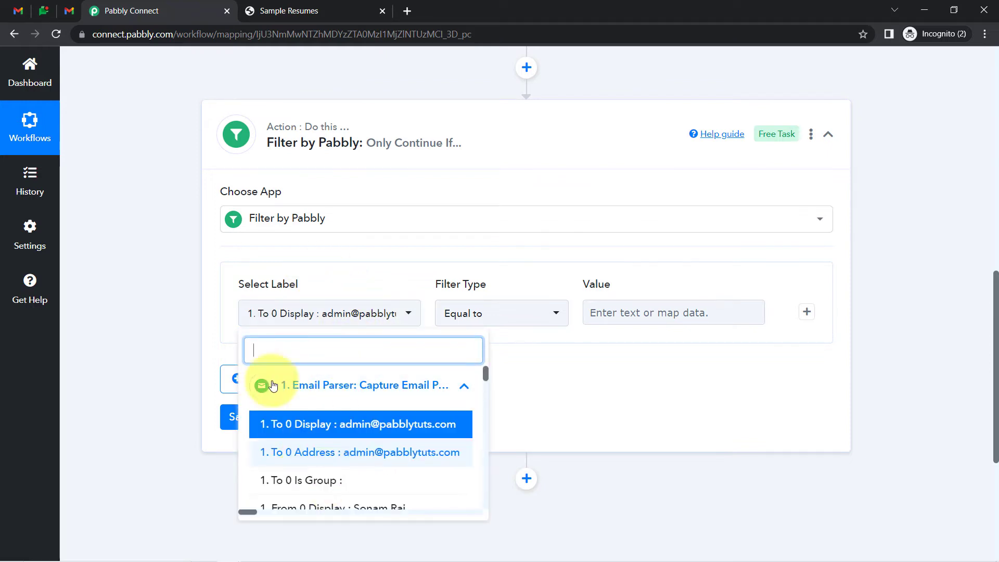
Step: Find the captured email's Subject field and set it as the label of the first filter condition
left_click(991, 282)
scroll(995, 265, "up", 4)
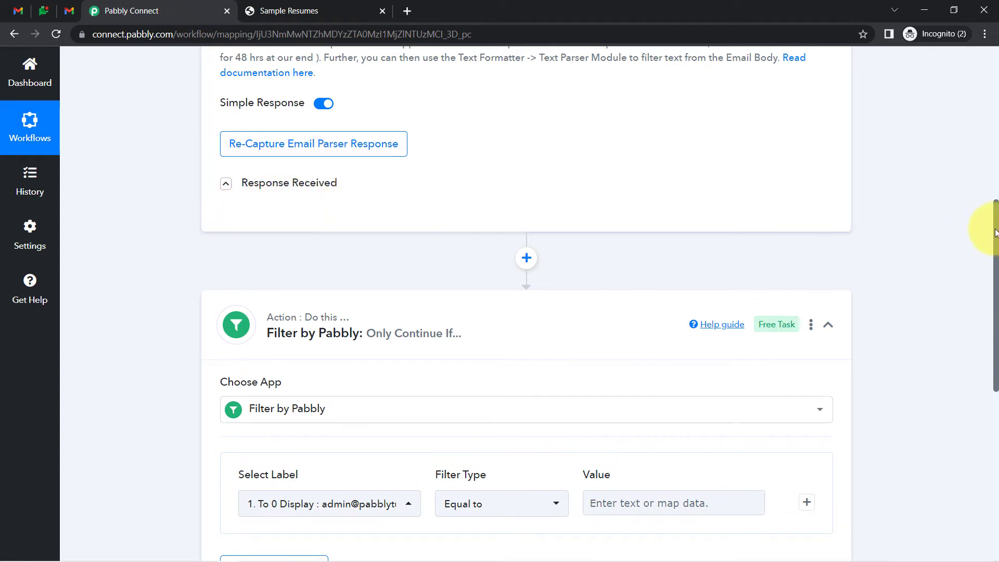
left_click_drag(994, 232, 995, 327)
left_click(324, 242)
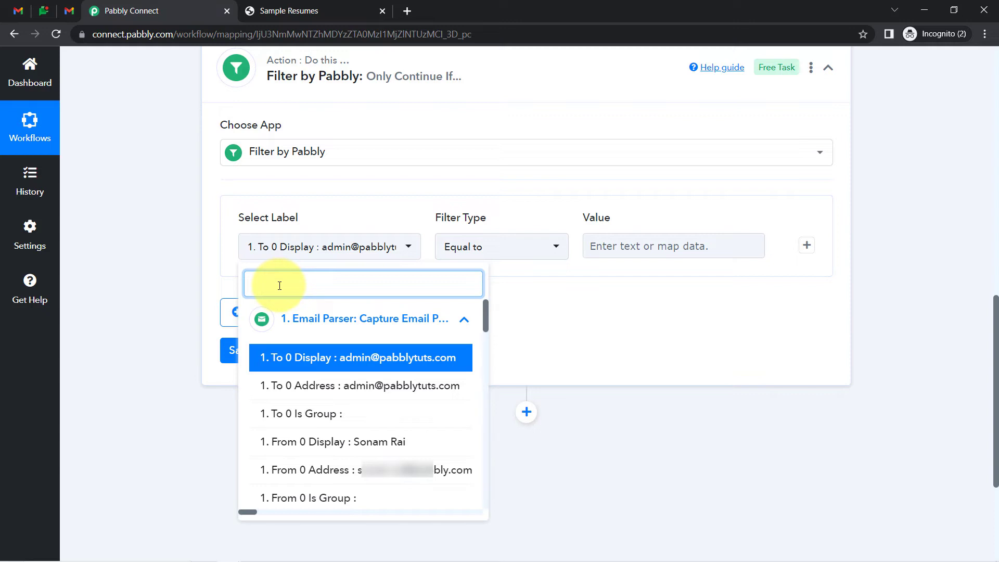
type("subje")
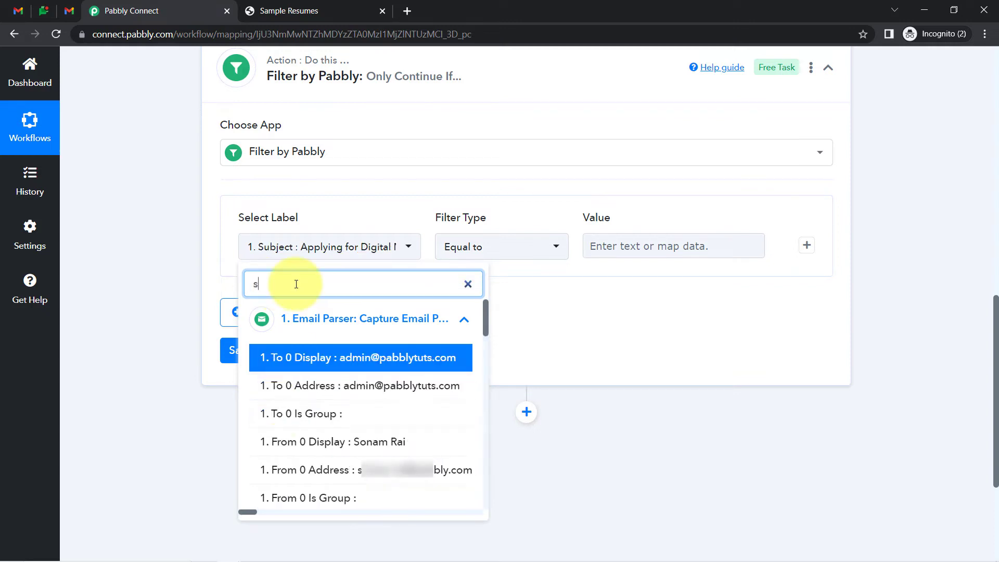
type("ubj")
key("BackSpace")
left_click(301, 357)
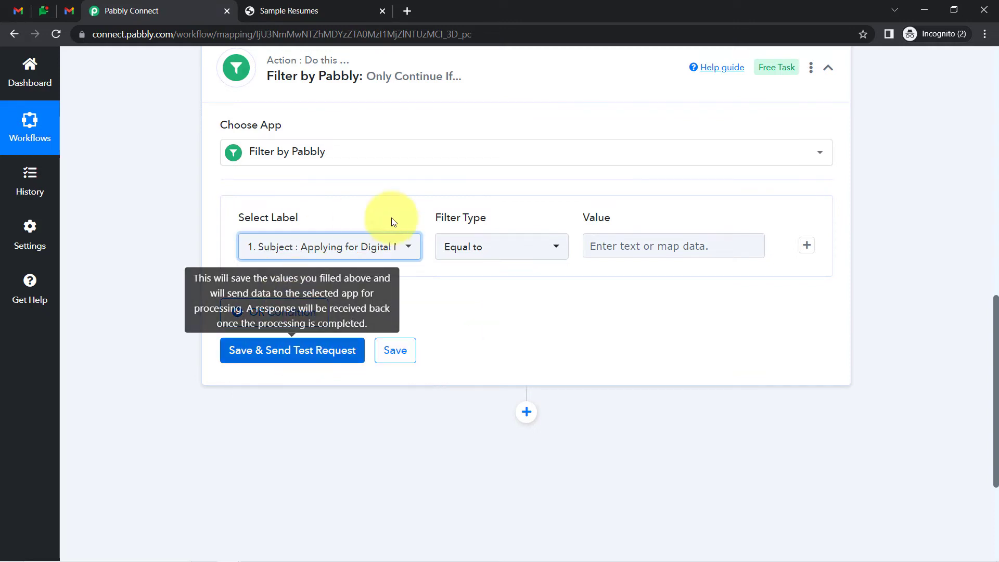
Step: Set the first condition's filter type to Contains and its value to "job"
left_click(471, 247)
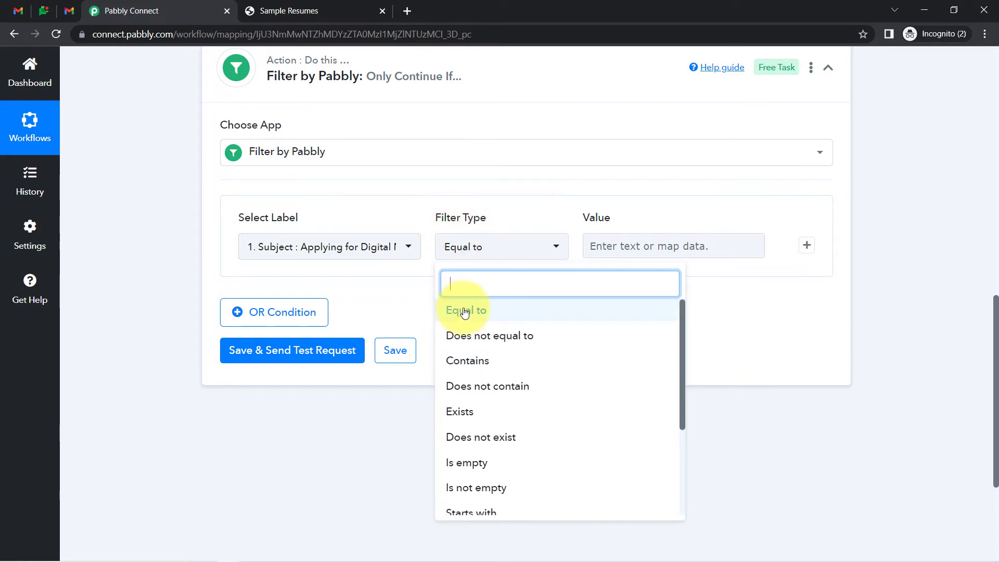
left_click(471, 361)
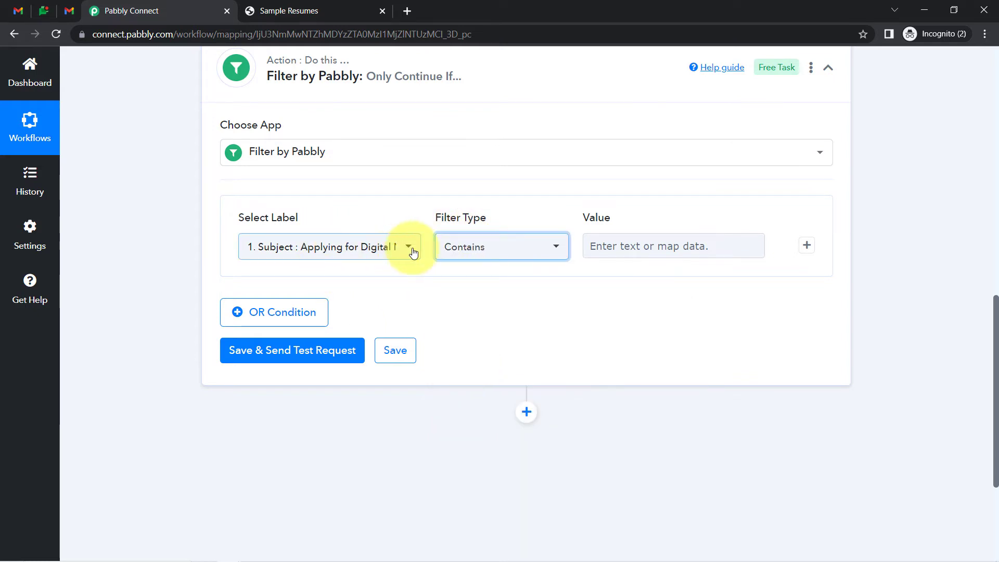
left_click(605, 248)
type("job")
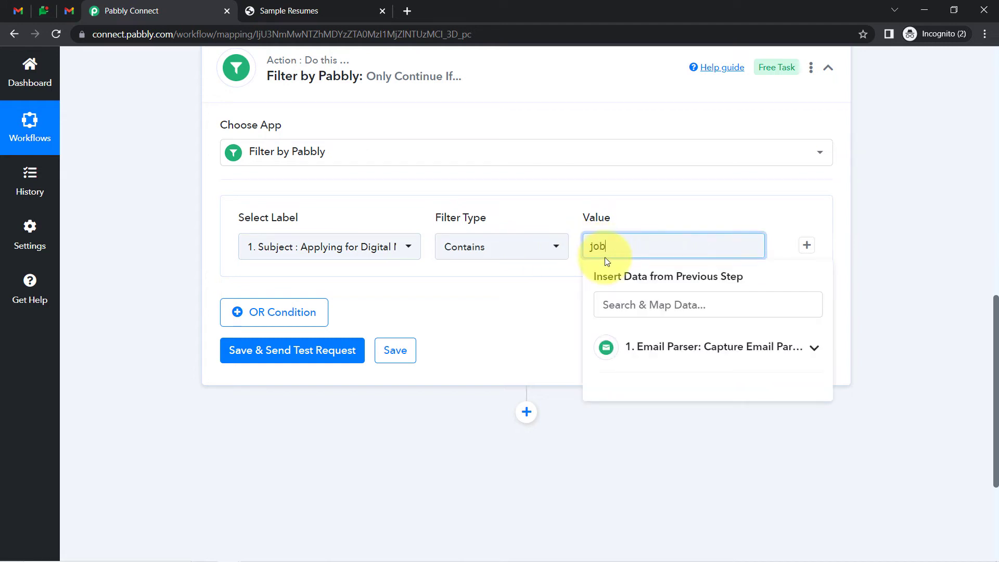
left_click(519, 312)
Step: Add an OR condition with the email Subject as label, filter type Contains and value "vacancy"
left_click(274, 315)
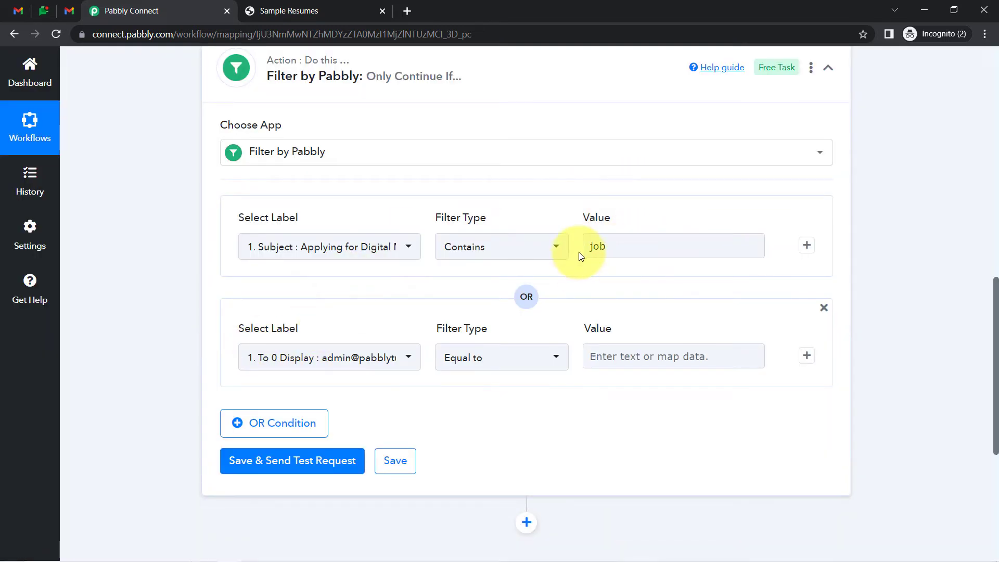
left_click(630, 355)
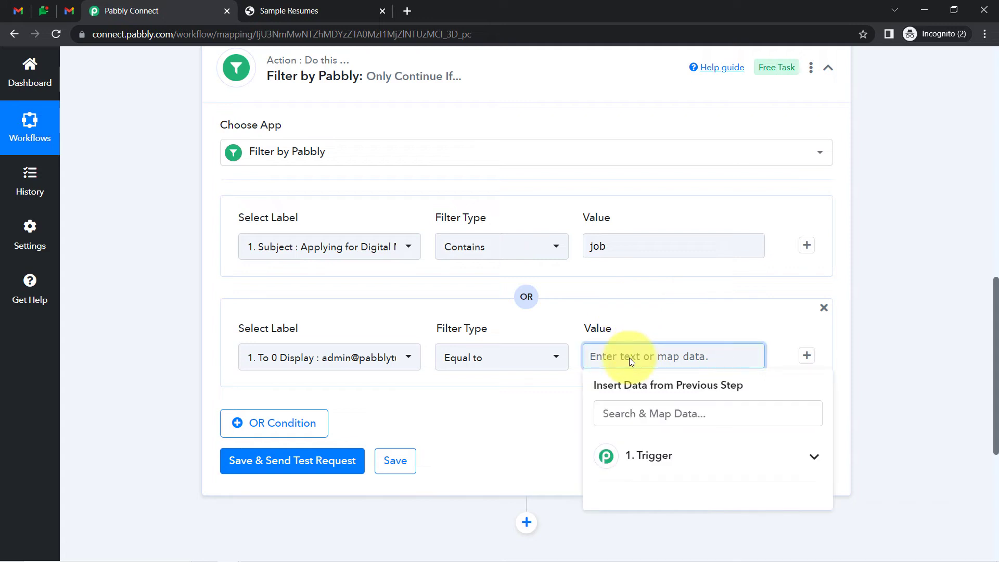
type("vacancy")
left_click(291, 363)
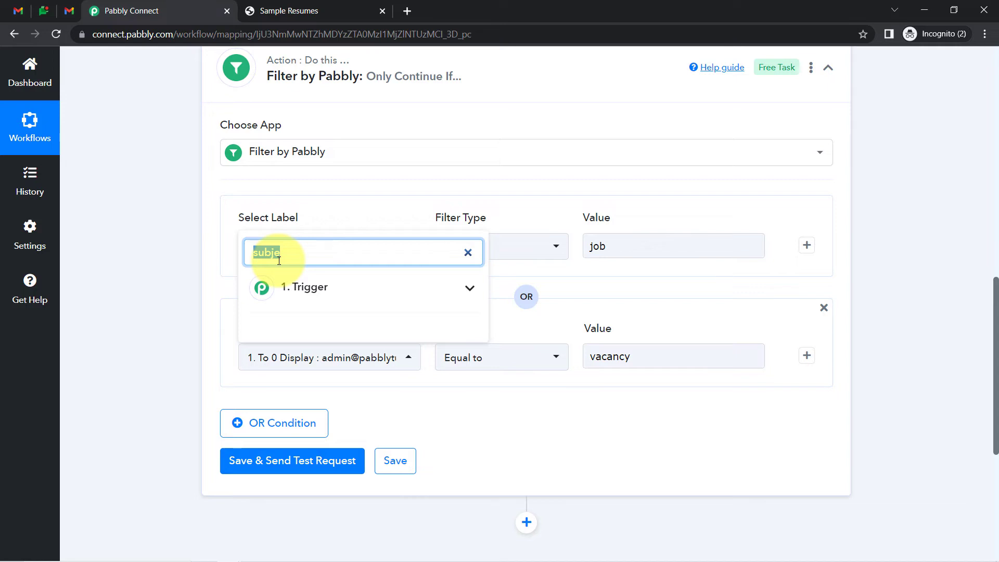
key("BackSpace")
left_click(313, 287)
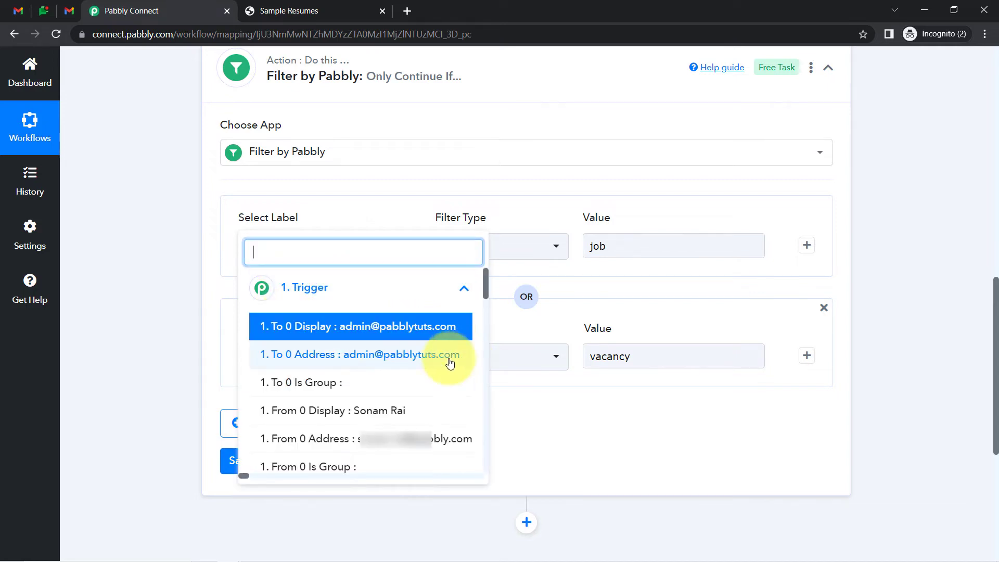
type("subj")
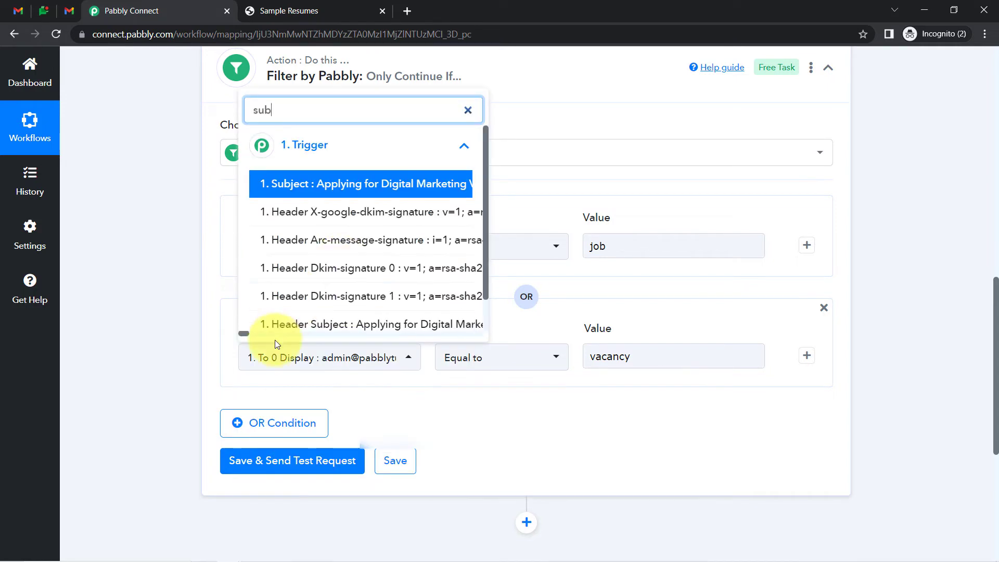
left_click(330, 194)
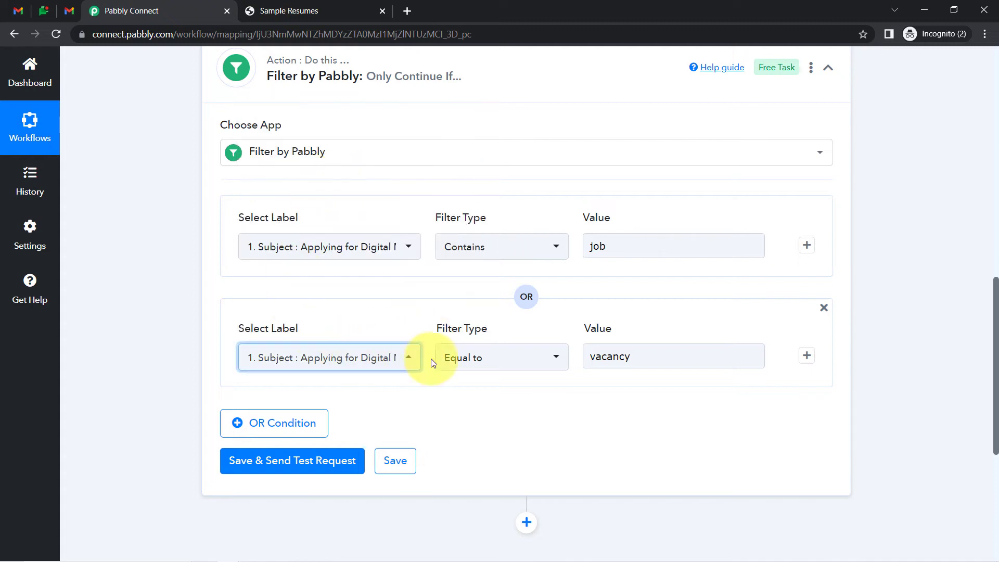
left_click(450, 358)
left_click(470, 192)
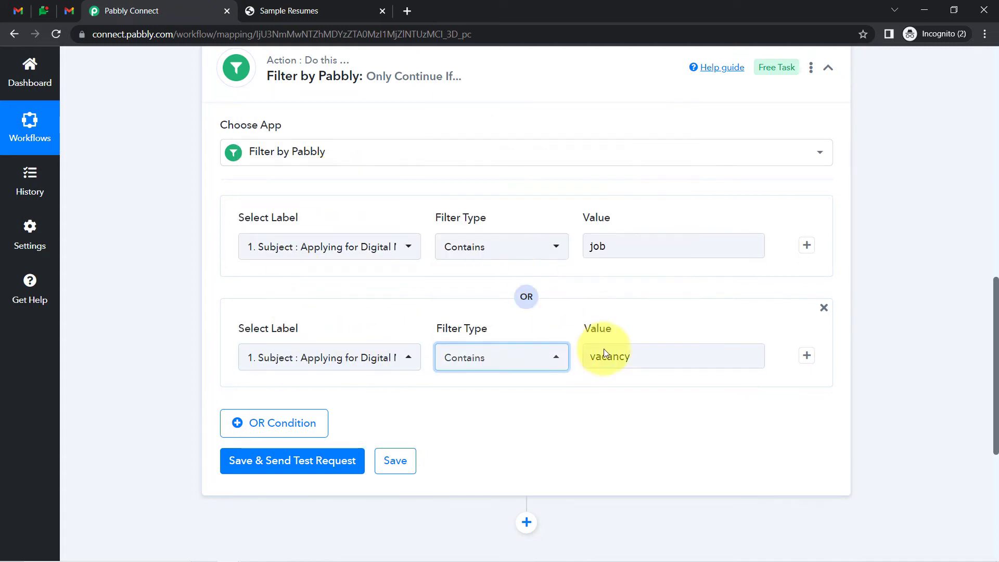
Step: Add a third OR-linked condition with the email Subject as label, filter type Contains and value "resume"
left_click(274, 425)
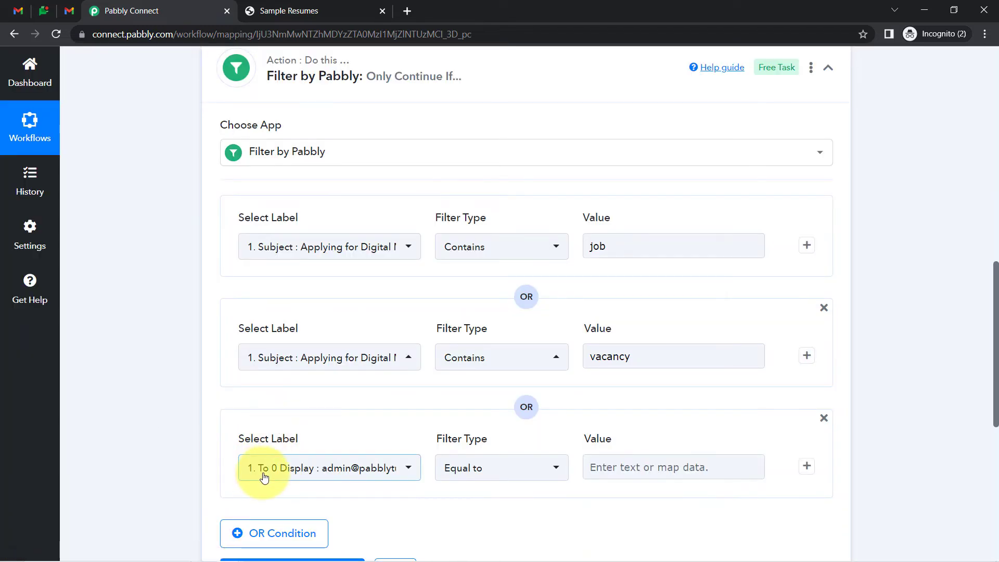
left_click(261, 354)
left_click(284, 388)
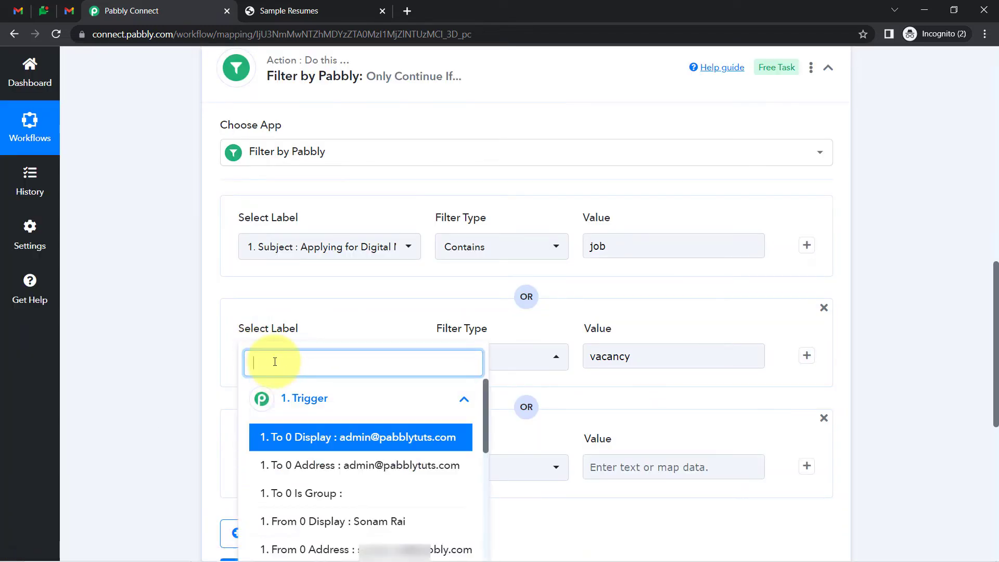
type("subje")
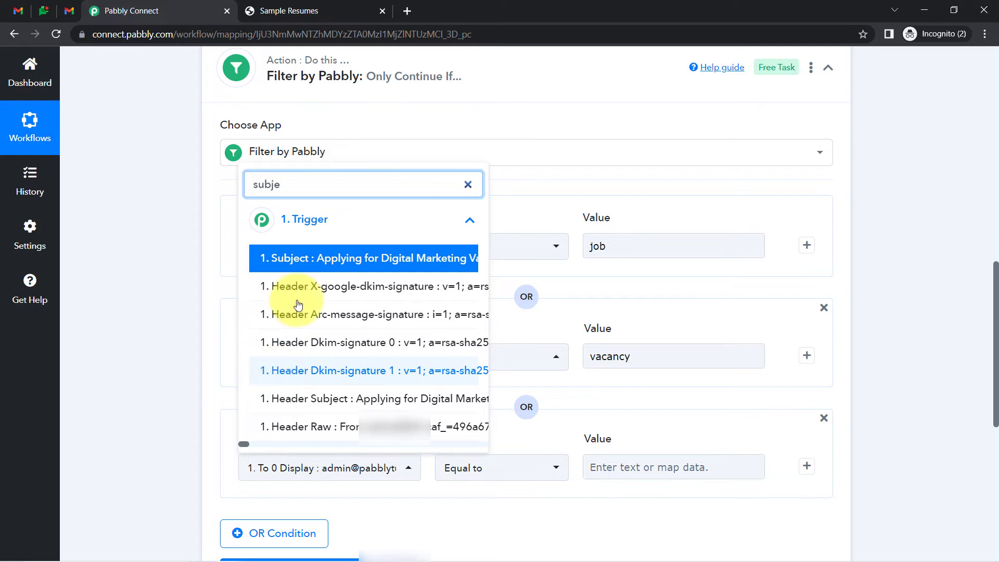
left_click(274, 259)
left_click(470, 465)
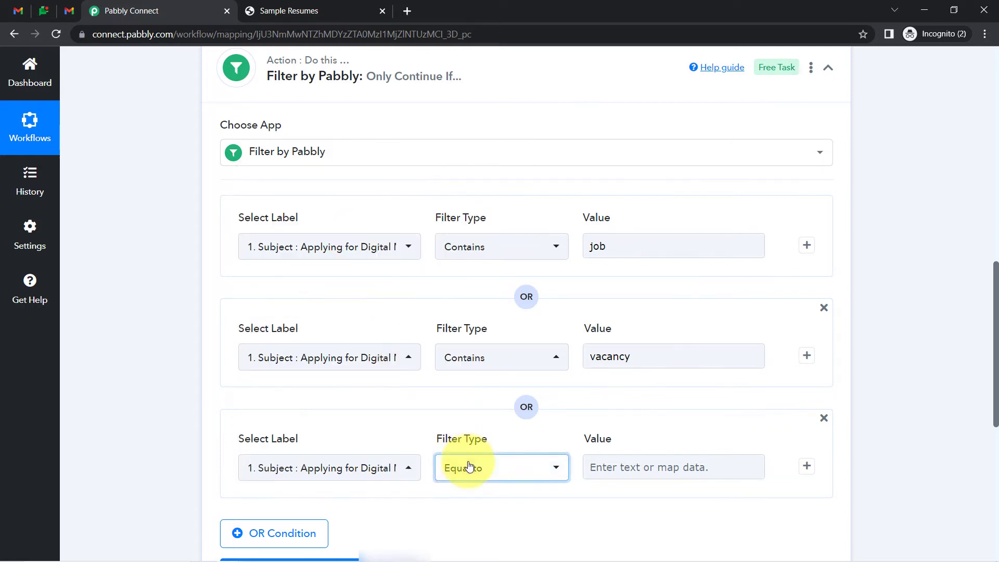
left_click(468, 188)
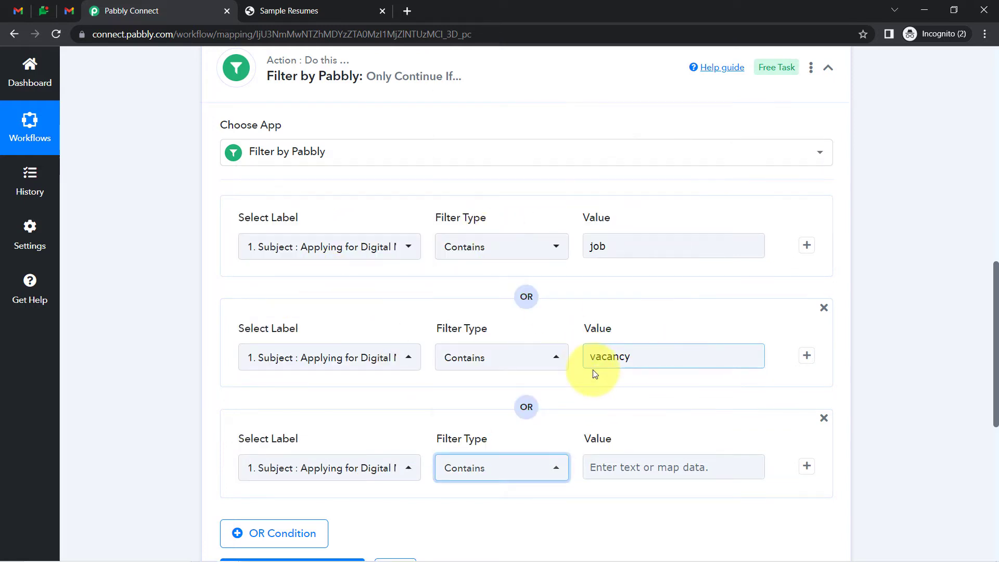
left_click(617, 468)
type("resum")
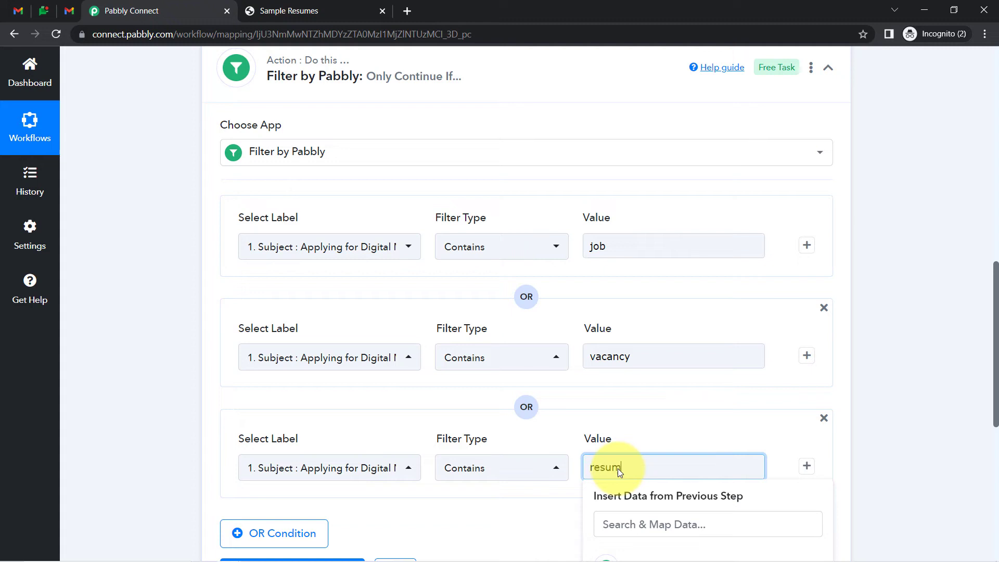
type("e")
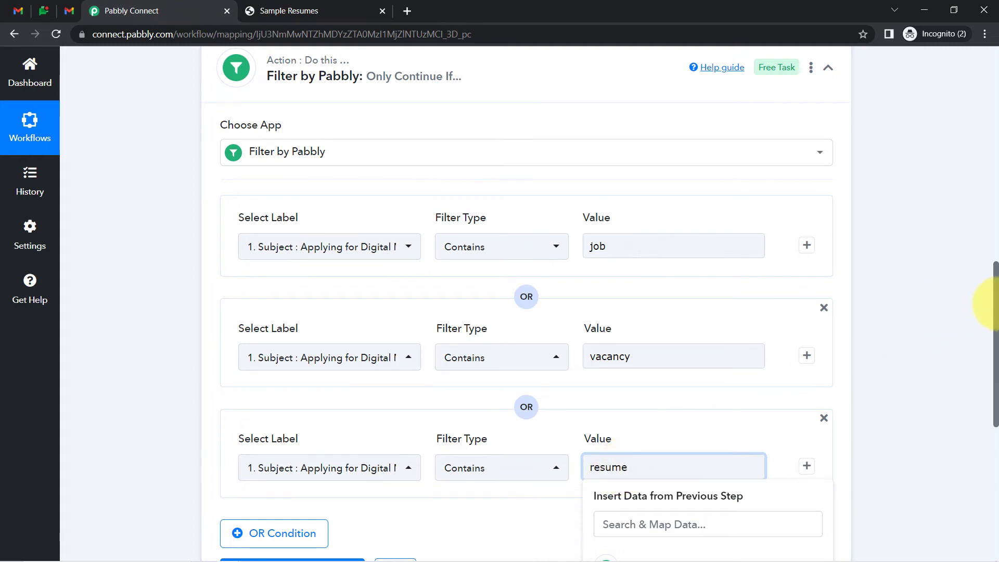
Step: Add a fourth OR-linked condition with the email's Body Text as label and filter type Contains
scroll(991, 317, "down", 5)
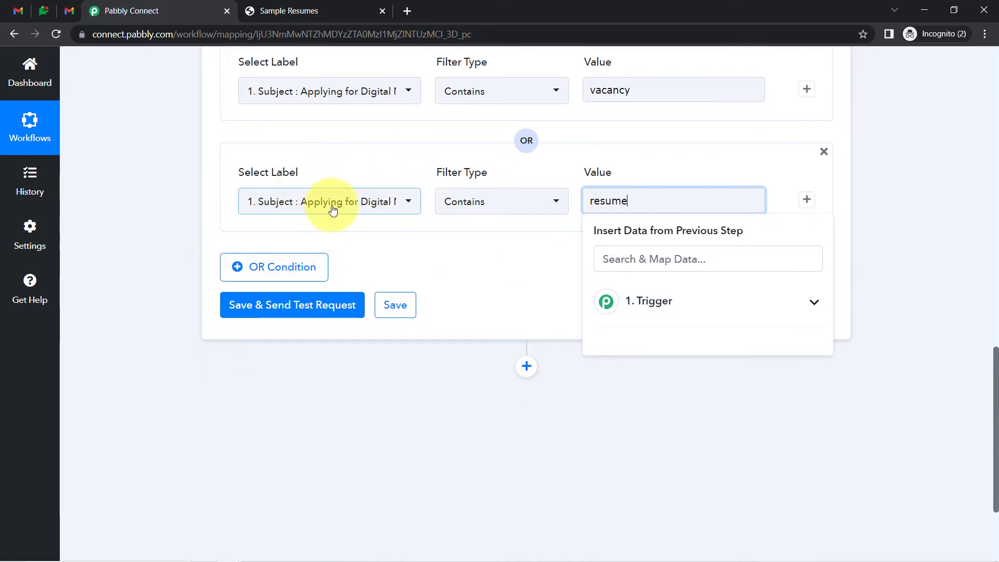
left_click(263, 274)
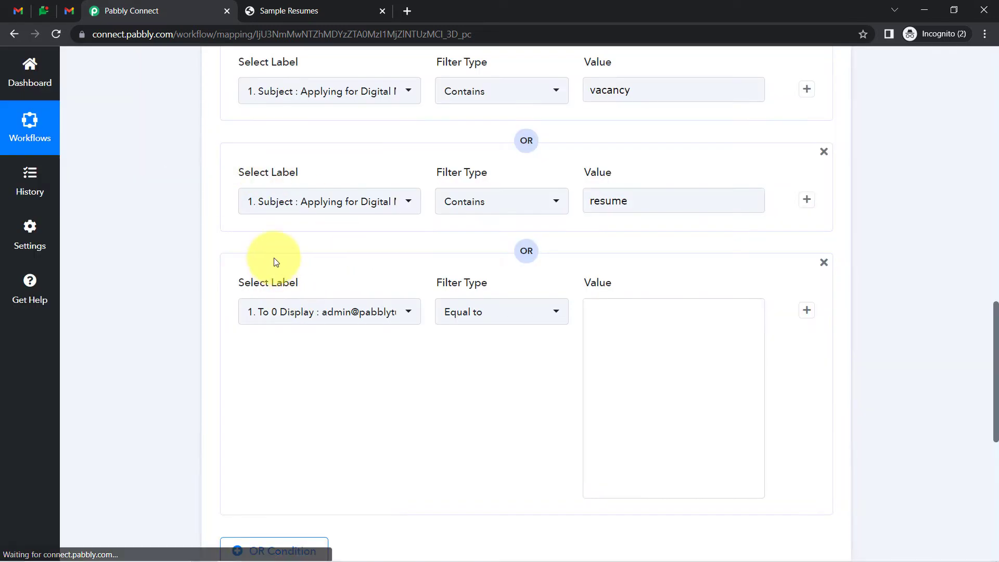
left_click(251, 311)
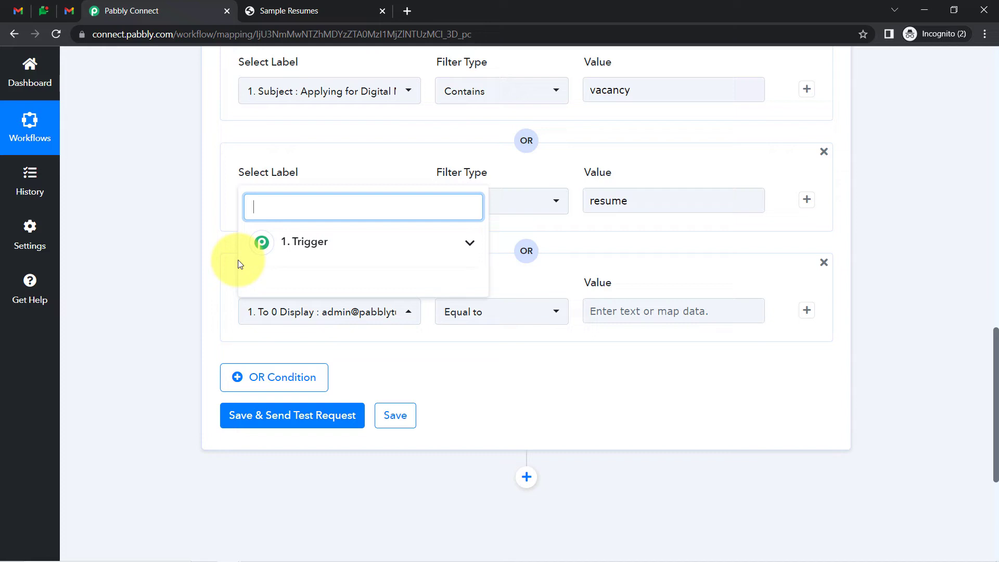
left_click(302, 242)
left_click_drag(484, 235, 489, 376)
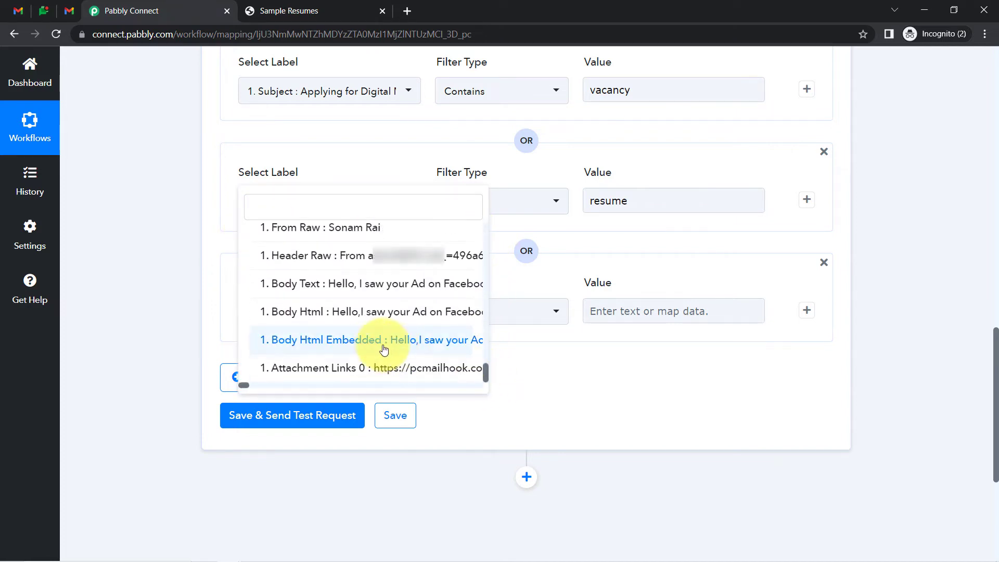
left_click(325, 296)
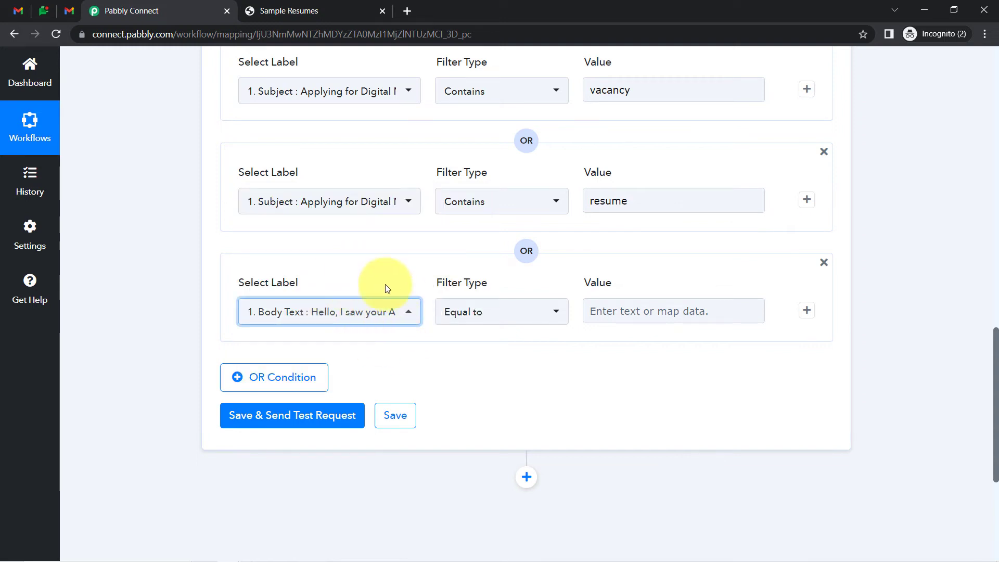
left_click(495, 310)
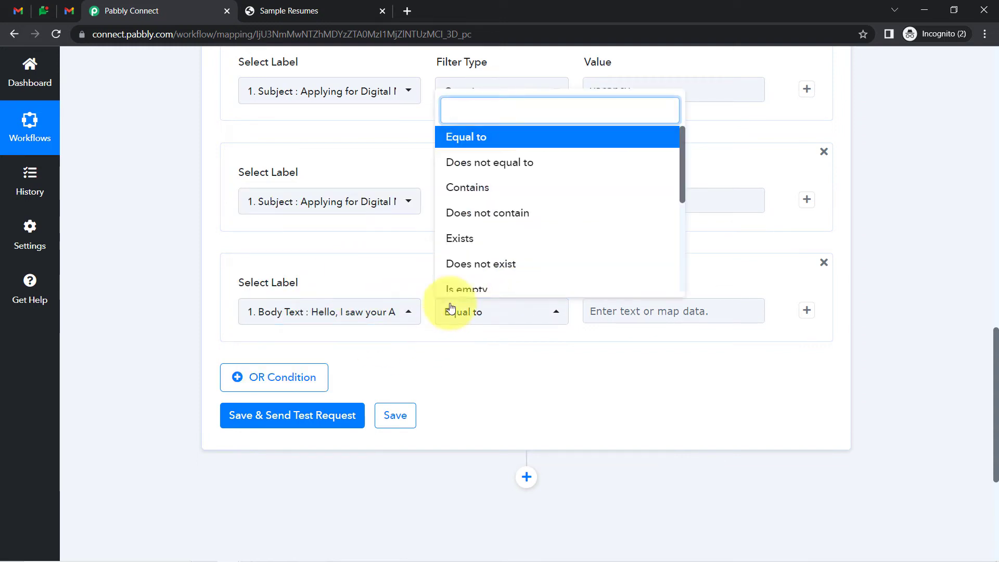
left_click(462, 189)
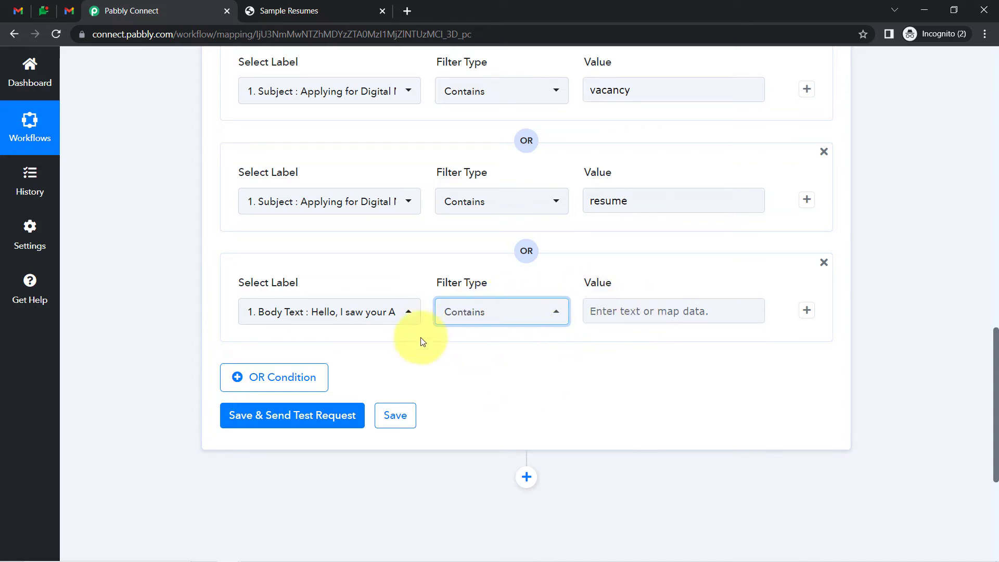
Step: Save the filter step, send its test request, and review the configured conditions
left_click(243, 419)
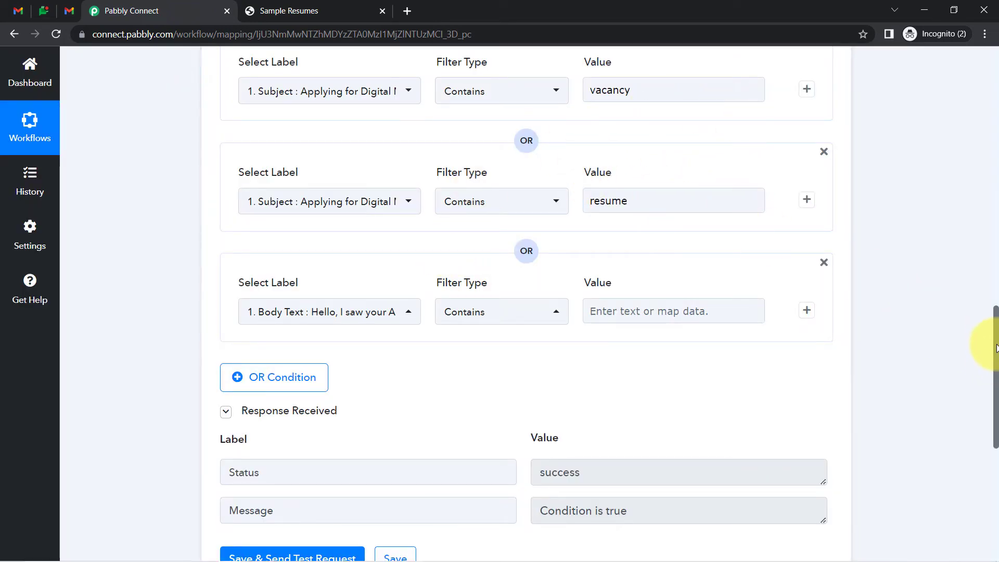
left_click_drag(996, 348, 995, 291)
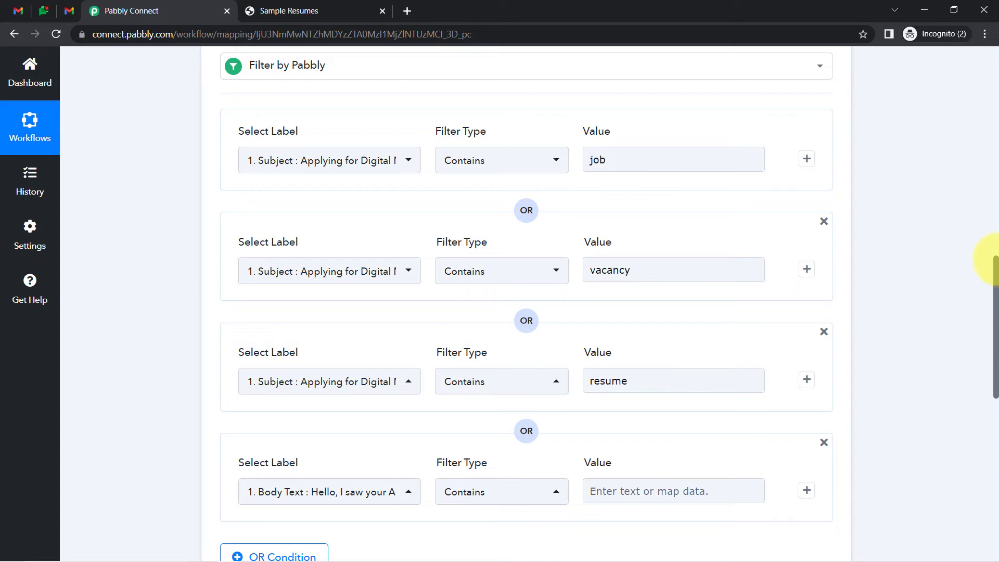
Step: Examine the filter's test response message and check it against the configured OR conditions
left_click_drag(995, 269, 995, 359)
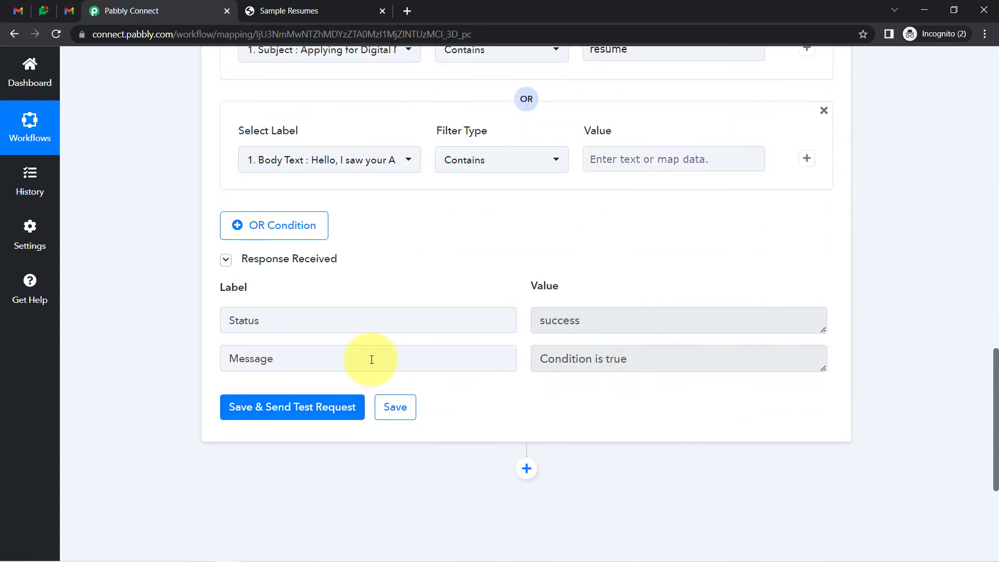
left_click_drag(541, 359, 627, 359)
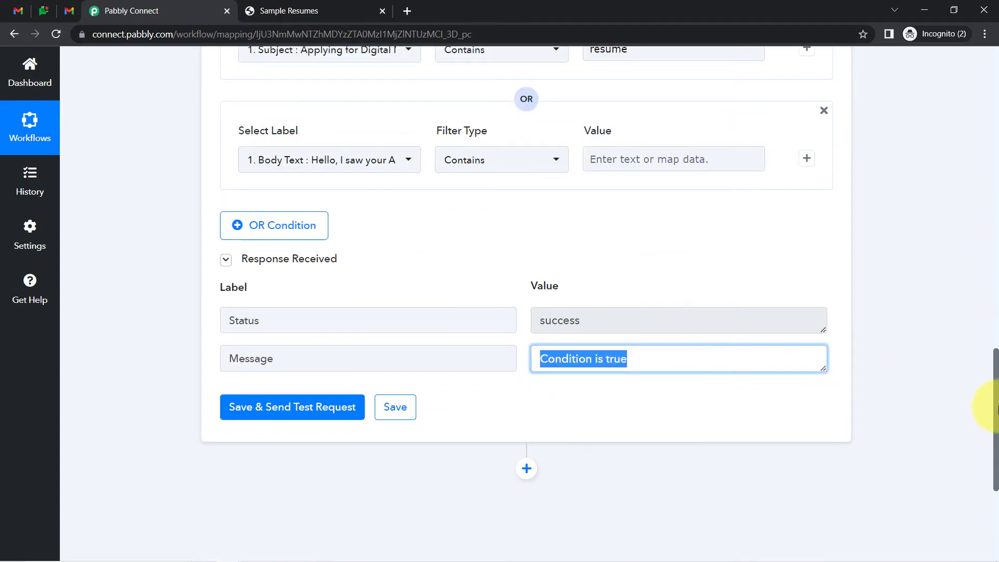
left_click_drag(996, 408, 994, 310)
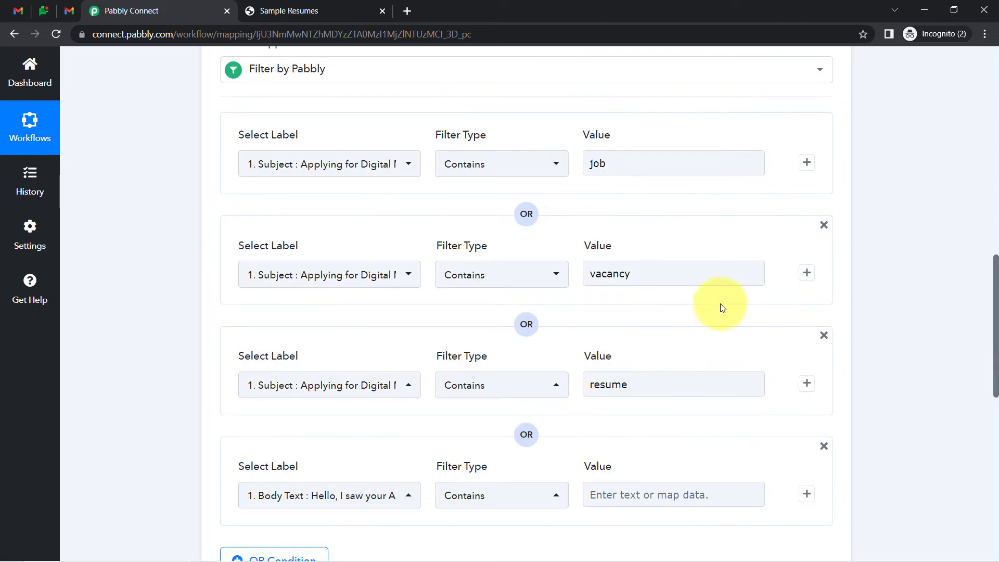
left_click(624, 274)
double_click(627, 272)
left_click(707, 224)
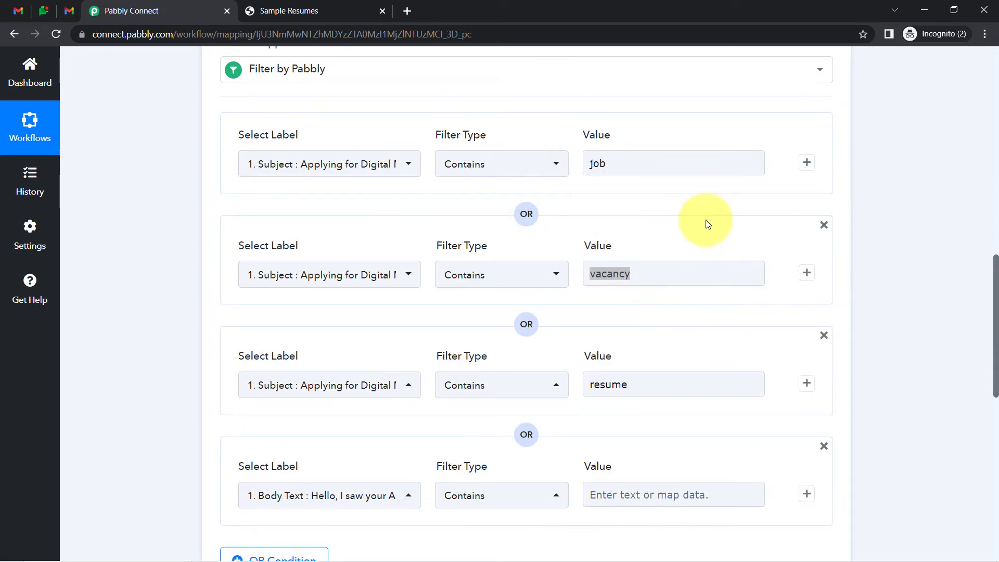
left_click_drag(996, 269, 996, 272)
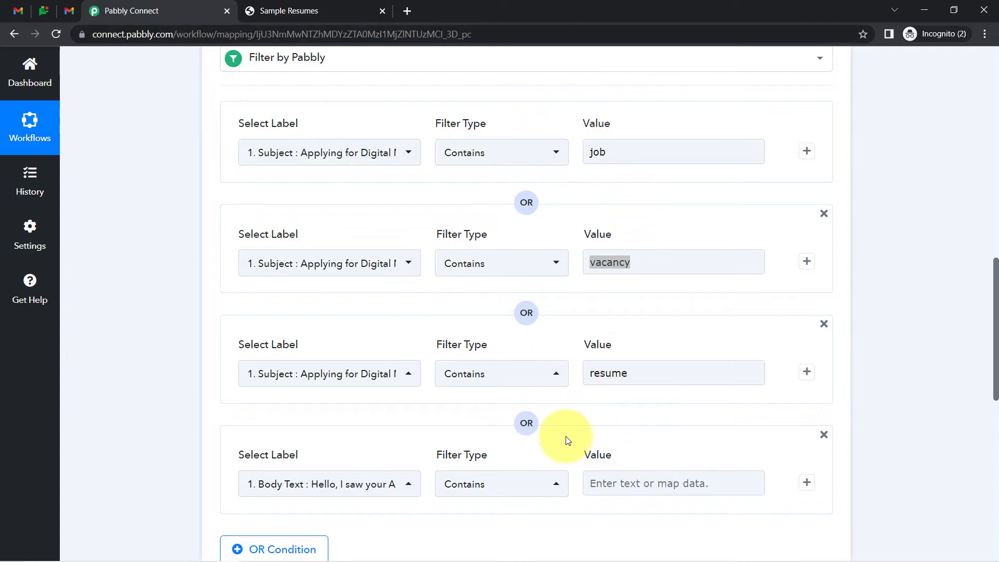
scroll(991, 307, "down", 6)
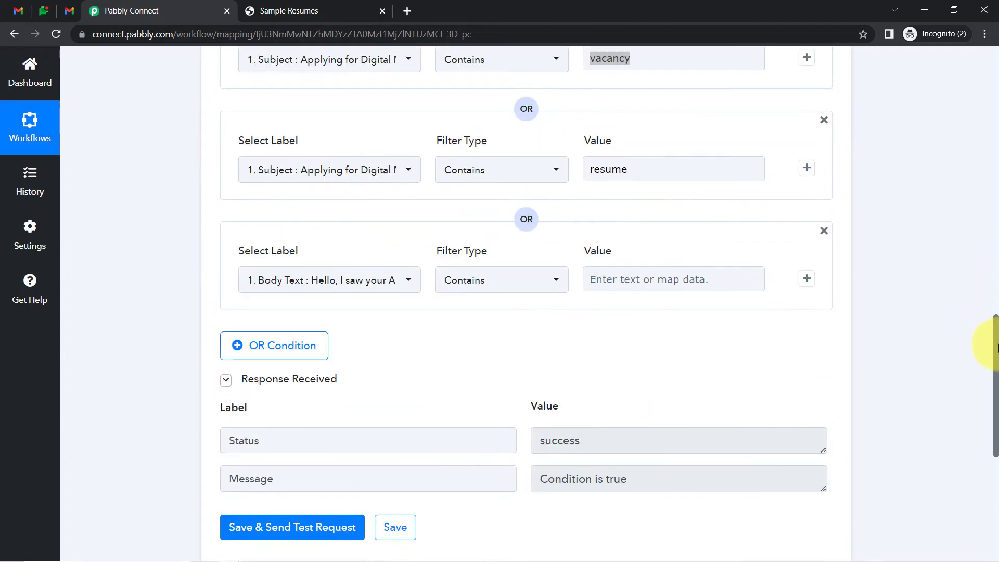
left_click_drag(587, 364, 631, 364)
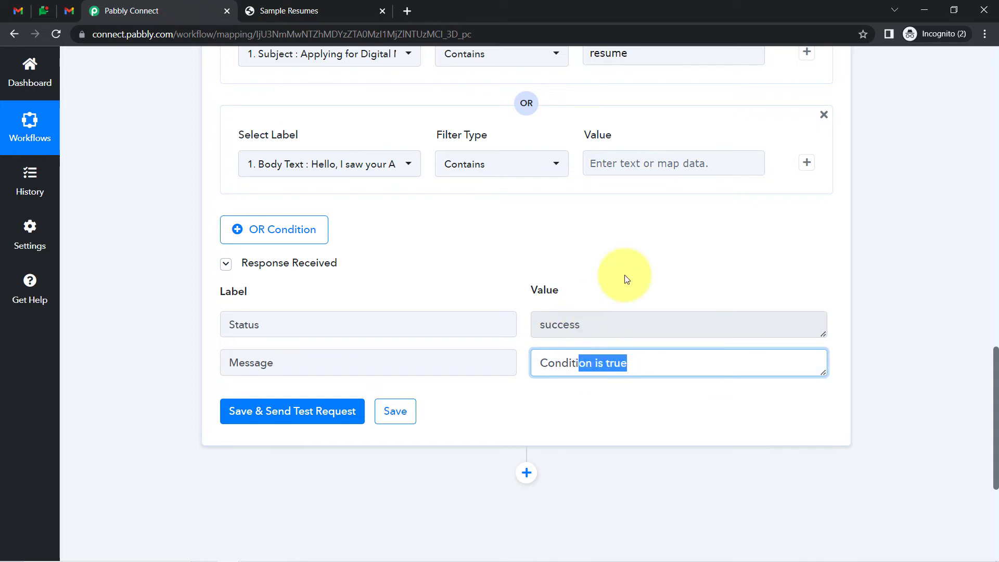
left_click(565, 283)
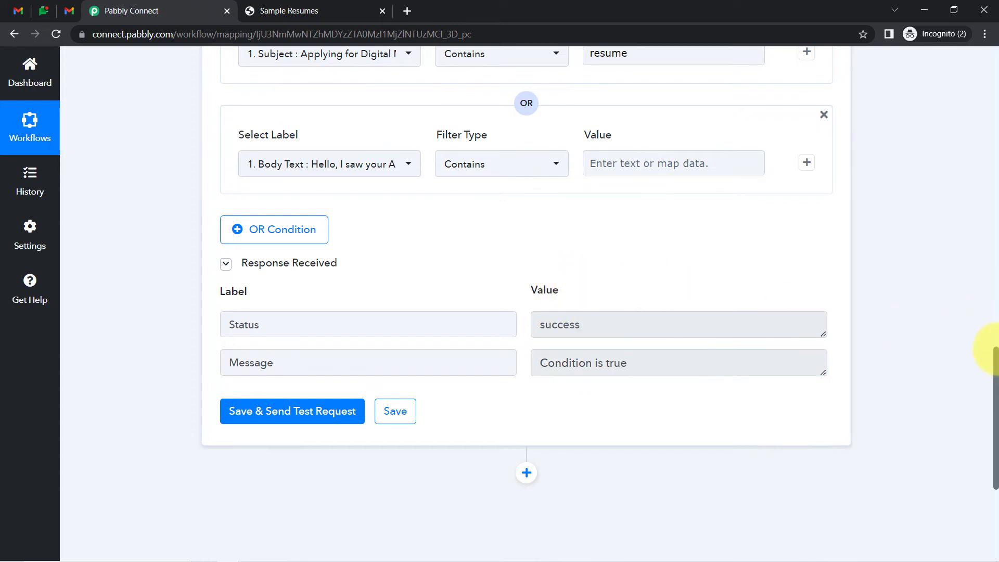
Step: Add an action step after the filter and choose Google Chat Hangout as its app
left_click_drag(996, 367, 996, 447)
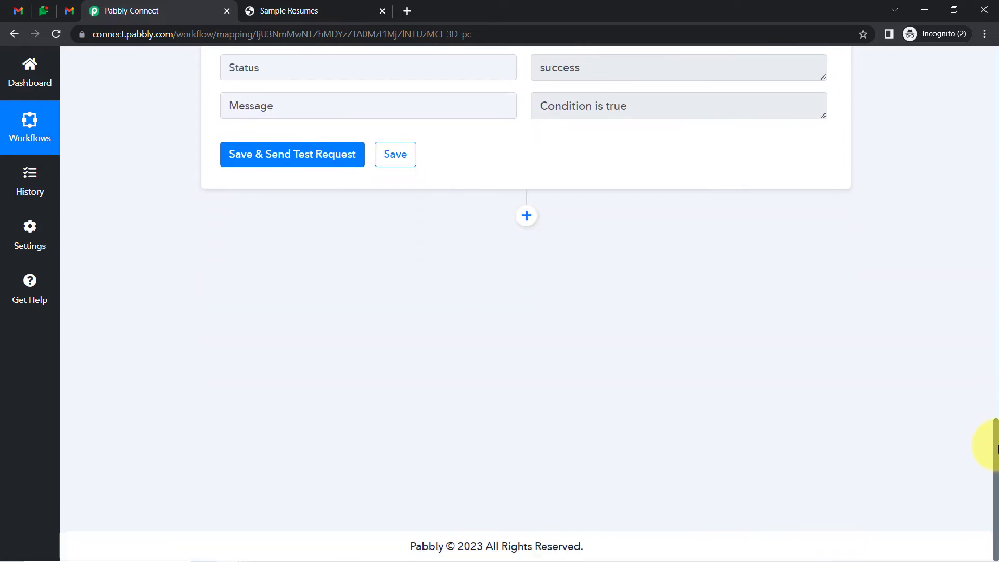
left_click(527, 217)
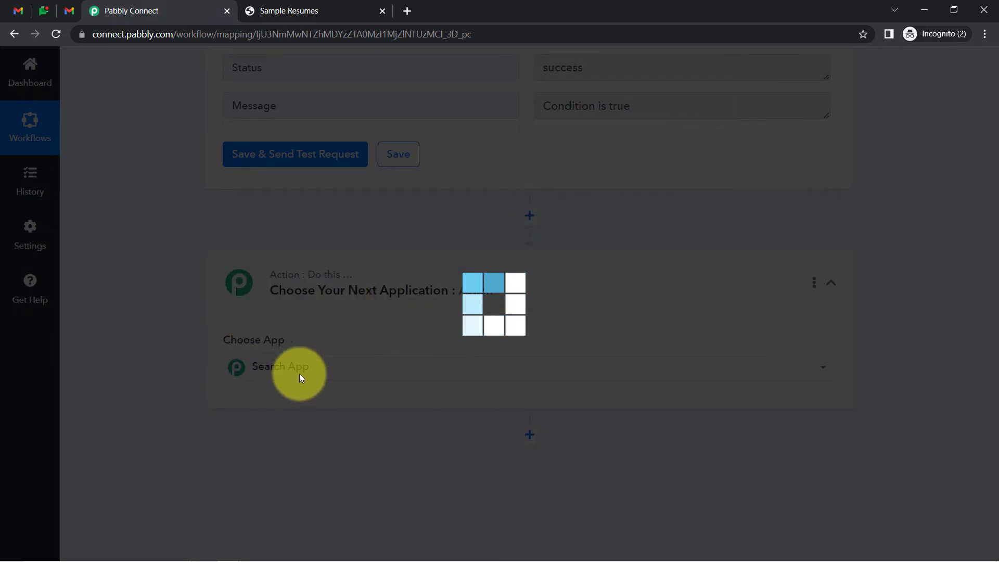
left_click(299, 372)
left_click(311, 352)
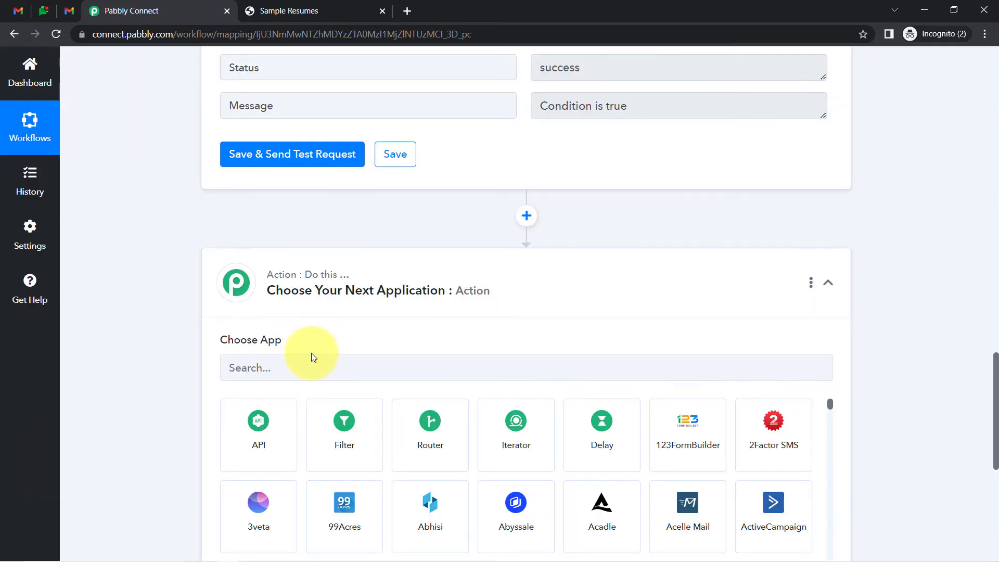
scroll(312, 354, "down", 8)
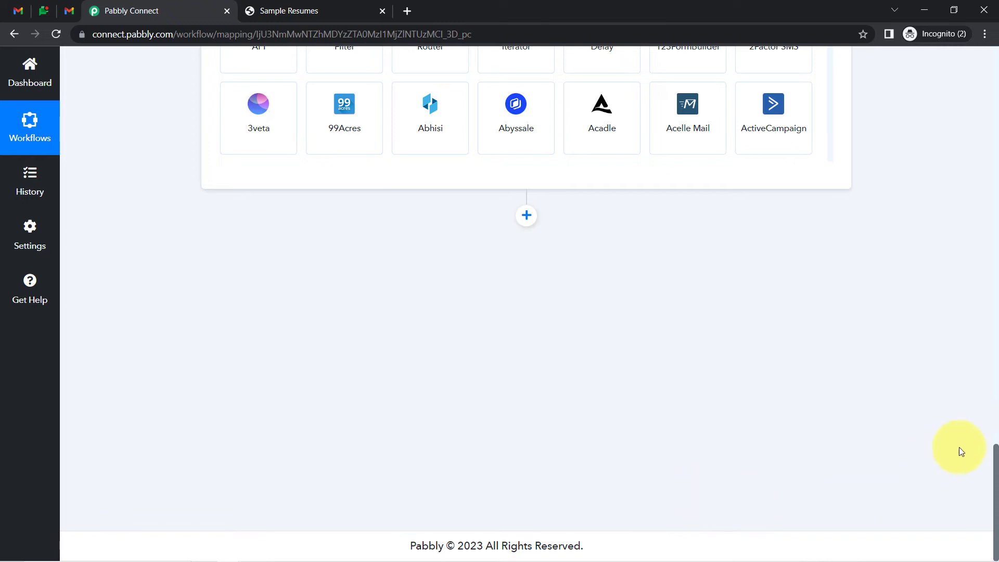
left_click_drag(996, 470, 988, 401)
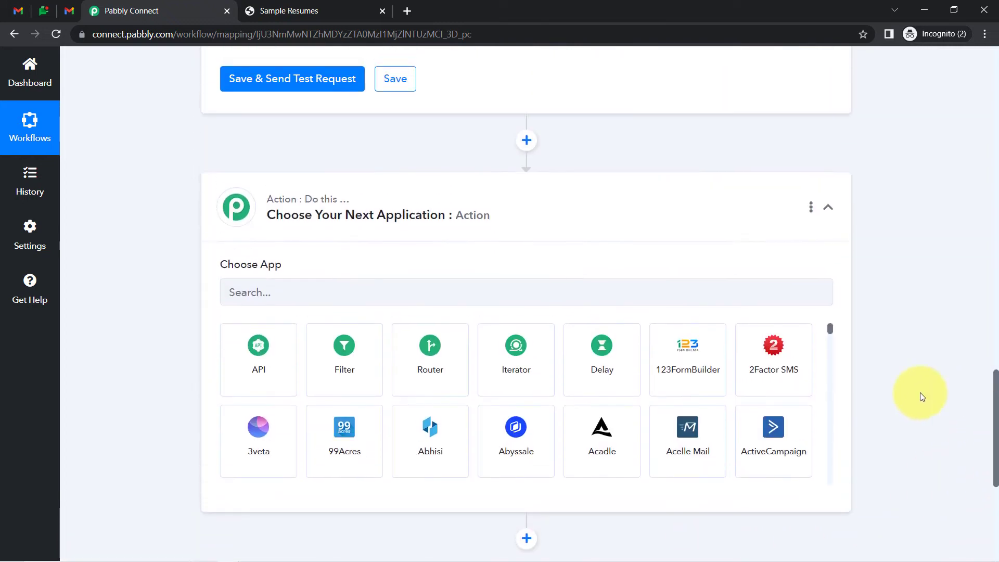
left_click(291, 292)
type("google ch")
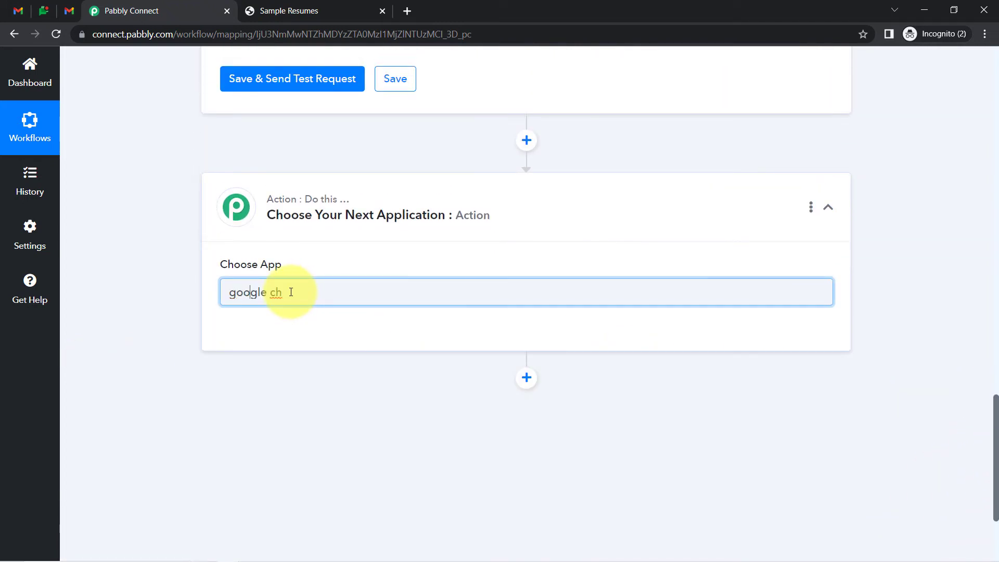
left_click(263, 358)
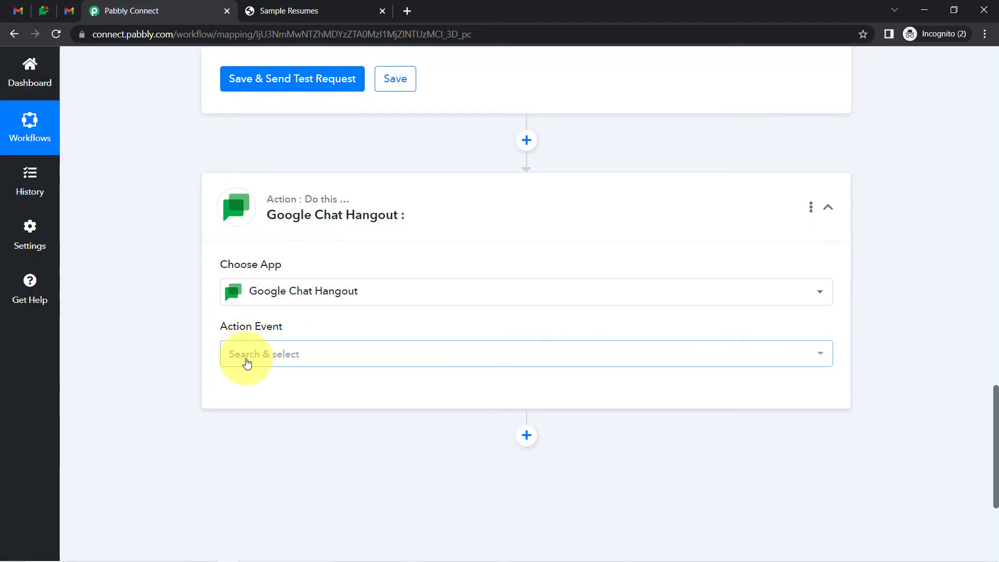
Step: Set the Google Chat Hangout action event to Create Message, connect it, and locate the Chat Webhook URL field
left_click(245, 362)
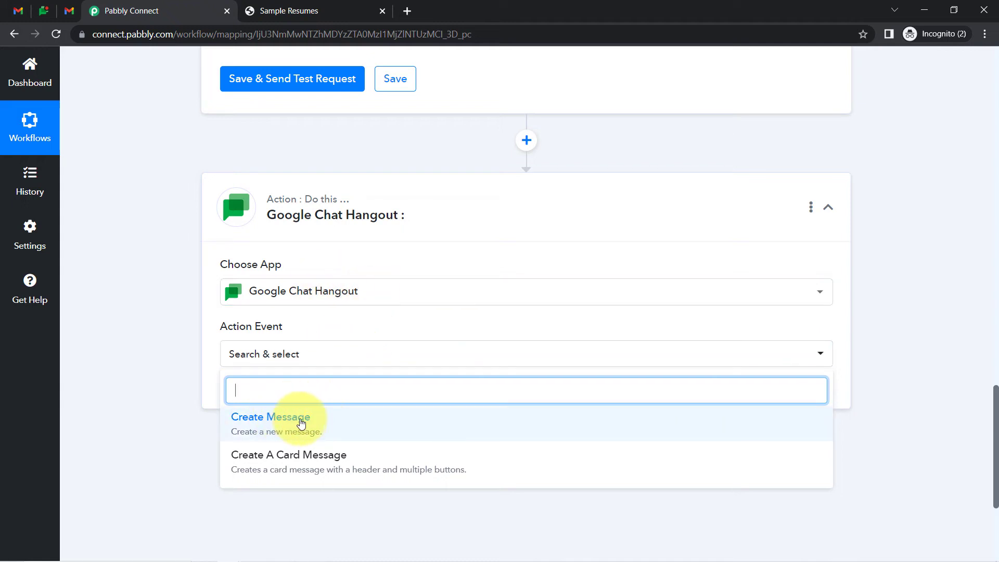
left_click(304, 419)
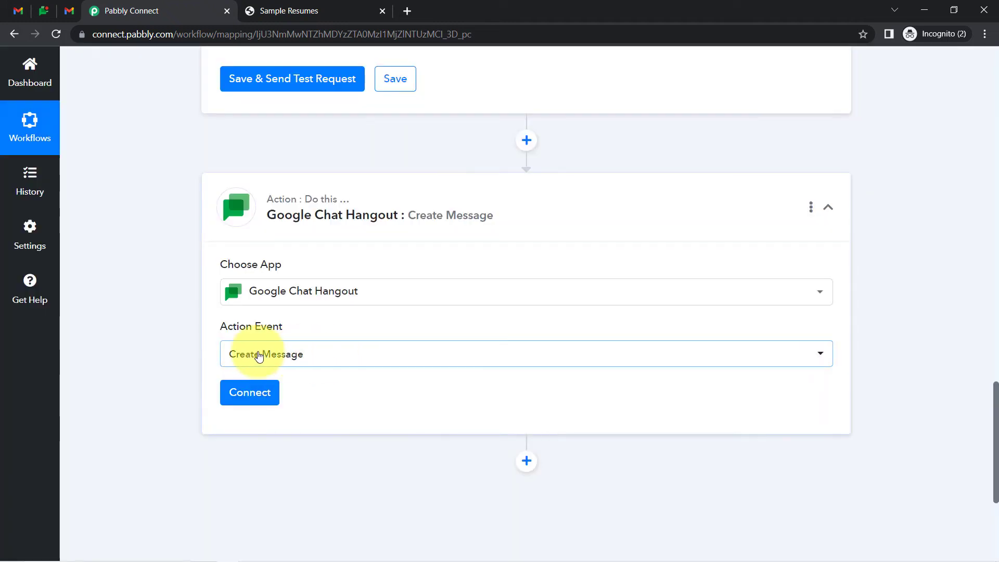
left_click(253, 394)
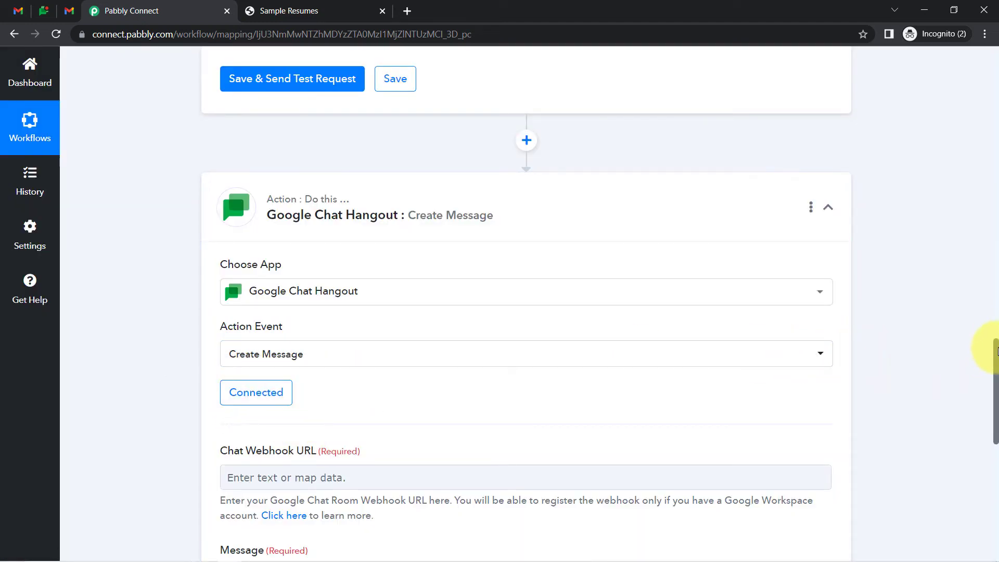
left_click_drag(995, 350, 995, 411)
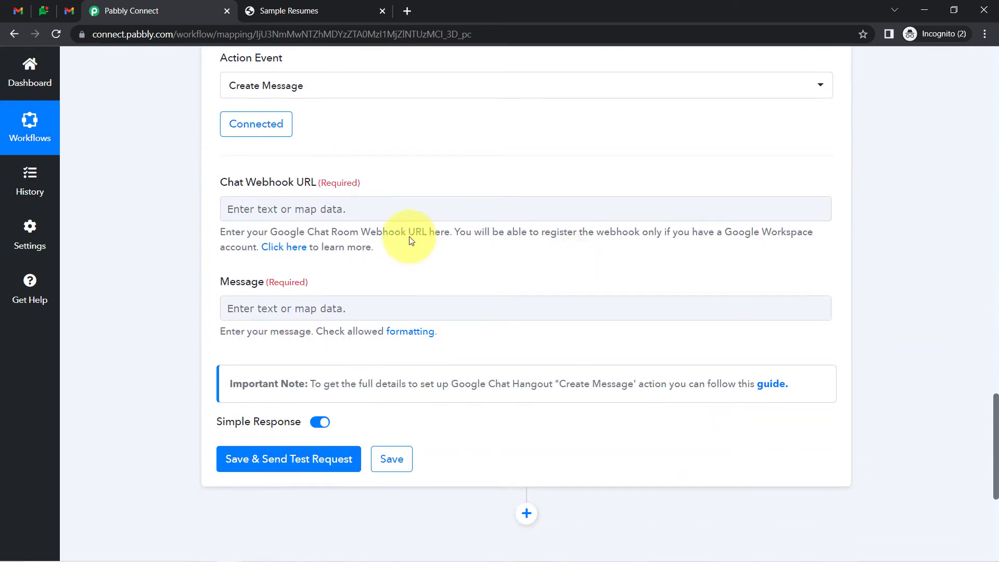
left_click_drag(230, 184, 289, 183)
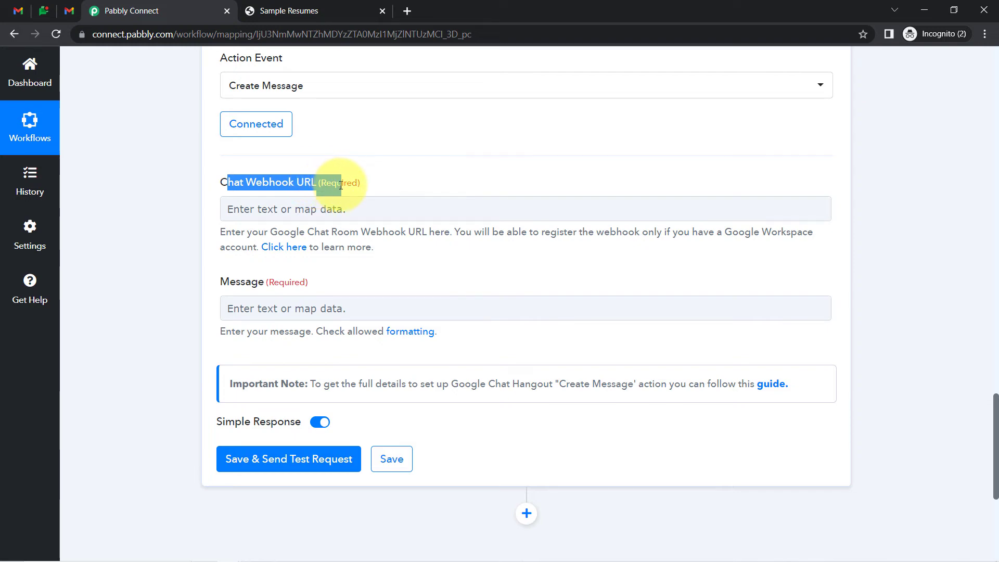
Step: Switch to Google Chat and open the incoming webhooks of the Pabbly Recruitment Team space
left_click(44, 11)
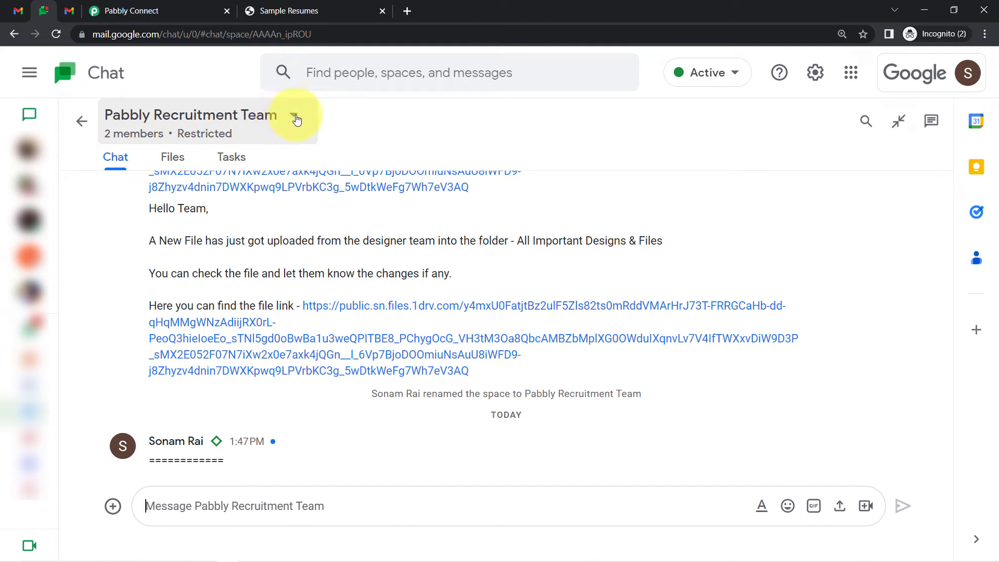
left_click(292, 117)
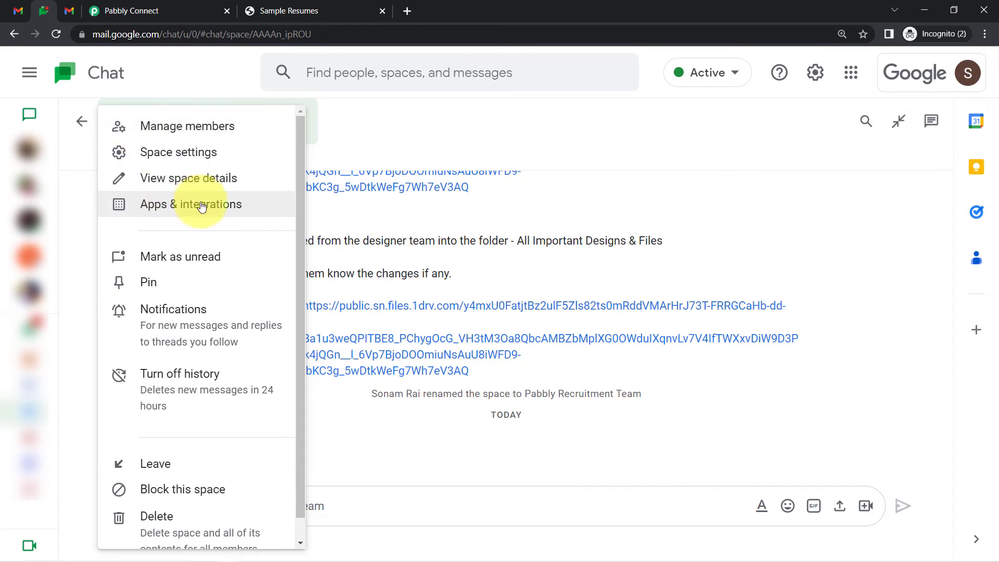
left_click(168, 206)
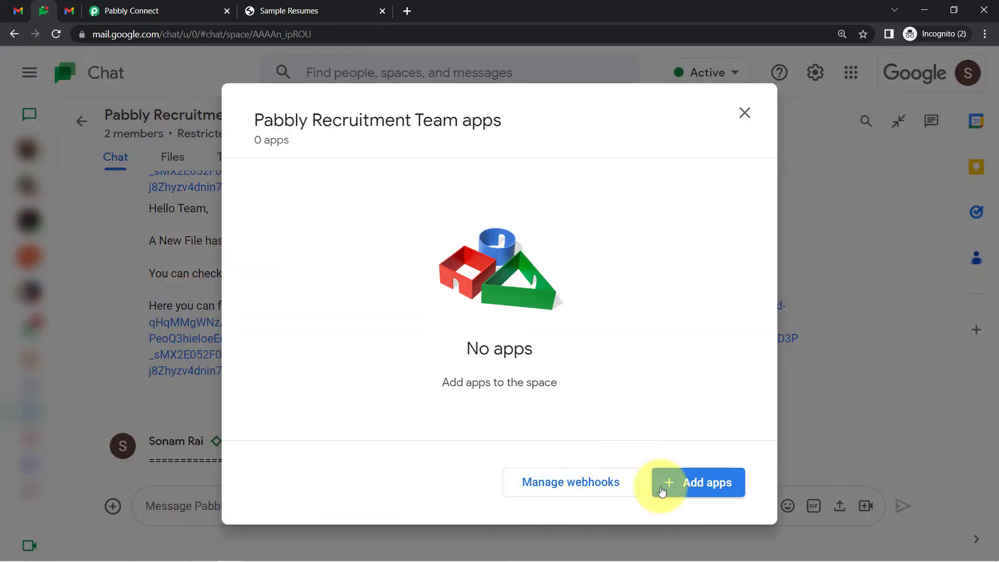
left_click(552, 482)
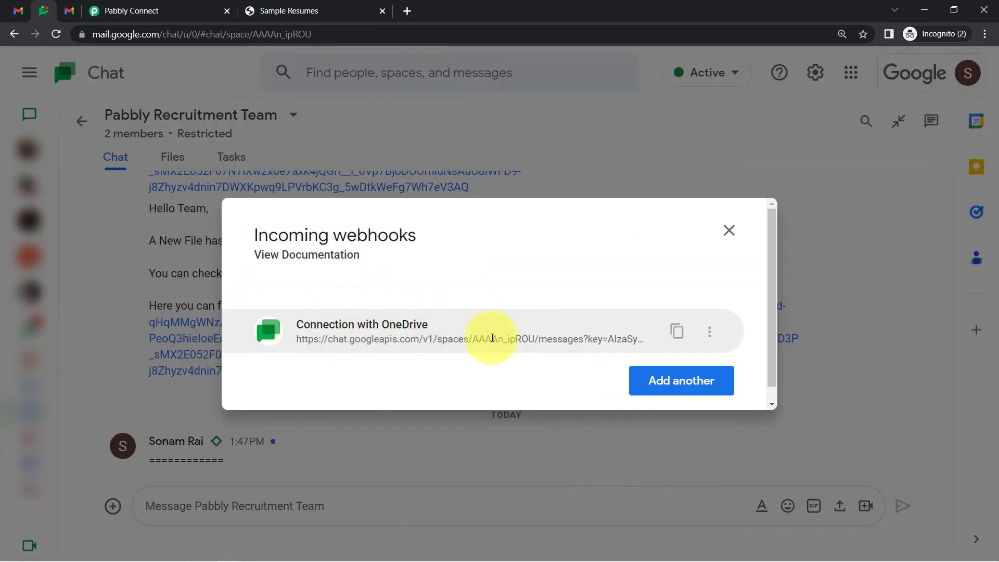
Step: Delete the "Connection with OneDrive" webhook and name a new incoming webhook "Connection with Gmail"
left_click(706, 338)
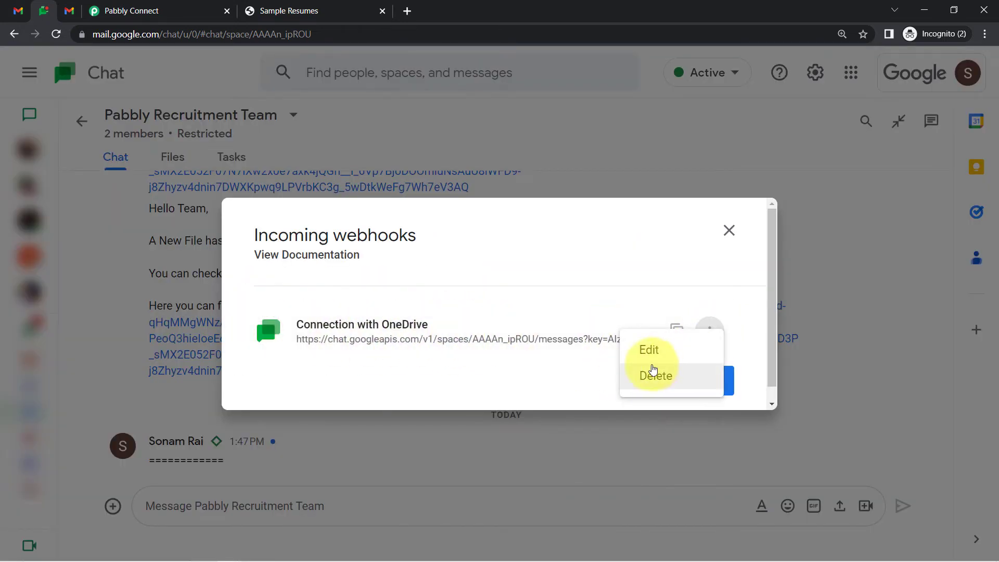
left_click(596, 327)
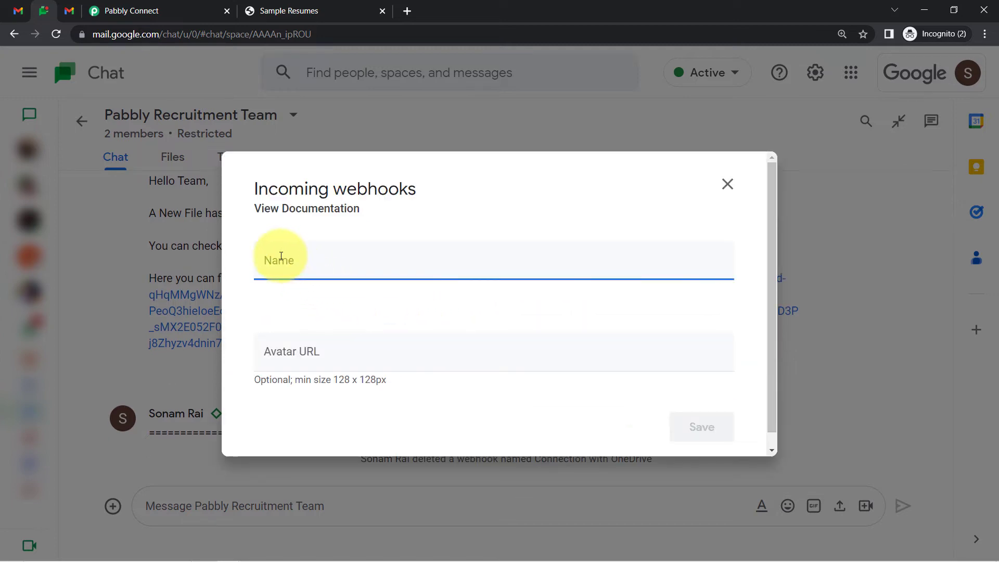
type("Connection with Gmail")
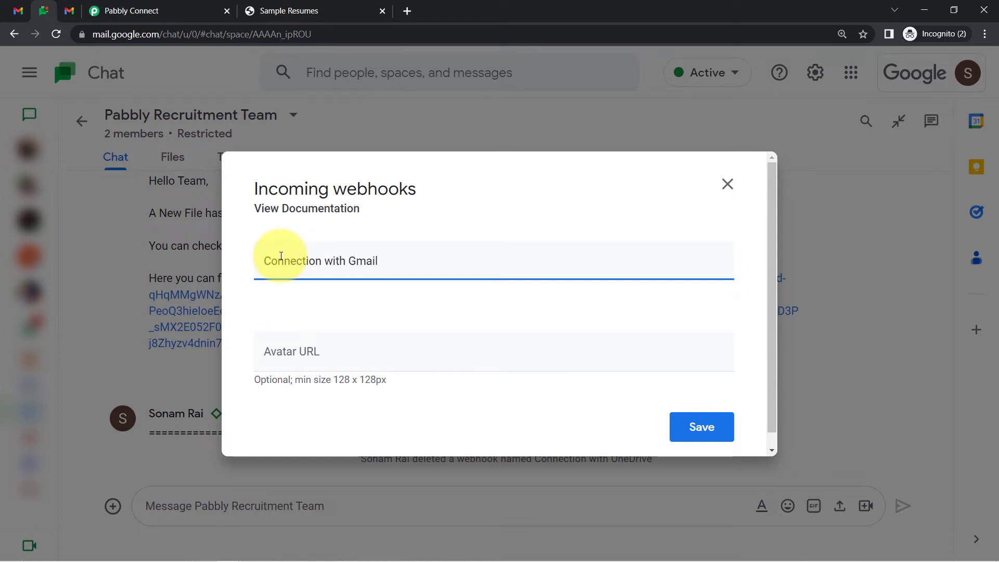
left_click(275, 379)
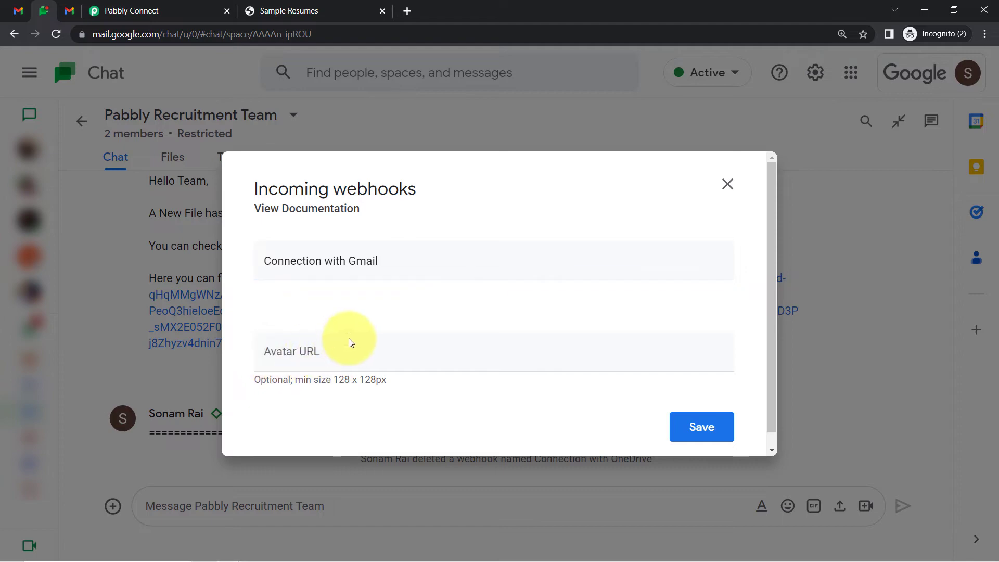
Step: Return to Pabbly Connect, open the Chat Webhook URL help link in a new tab, and close the Sample Resumes page
left_click(104, 10)
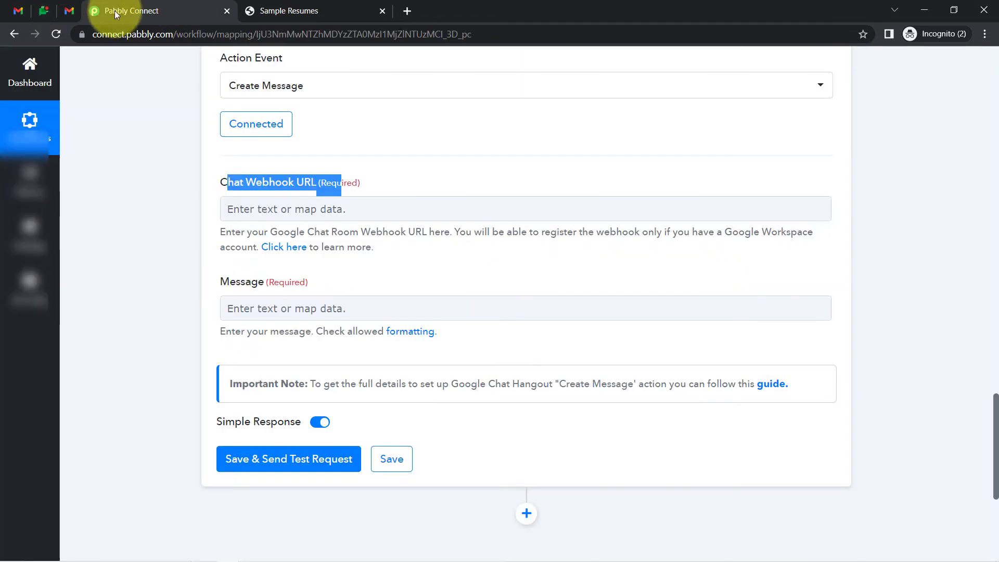
left_click_drag(224, 229, 286, 230)
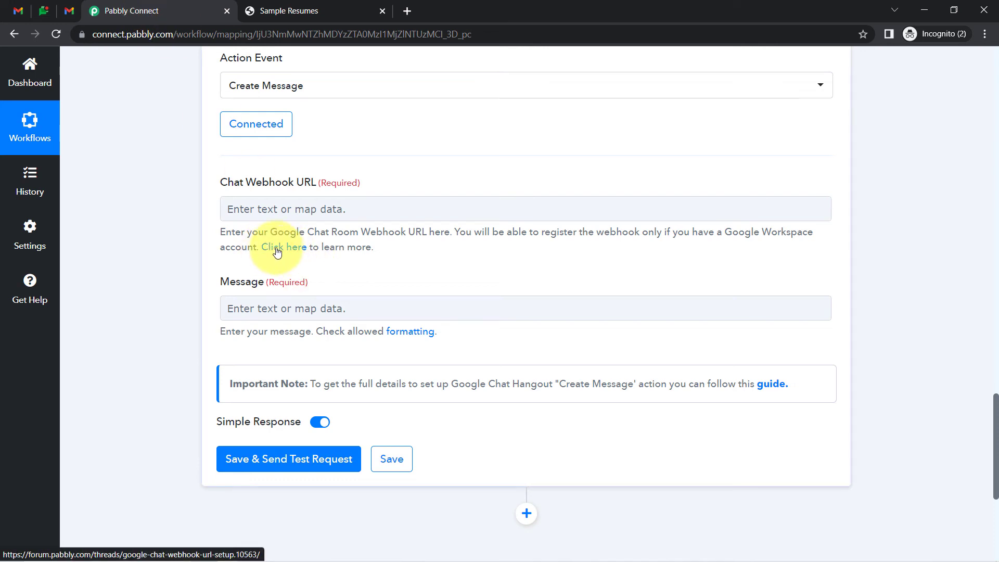
right_click(277, 251)
left_click(304, 258)
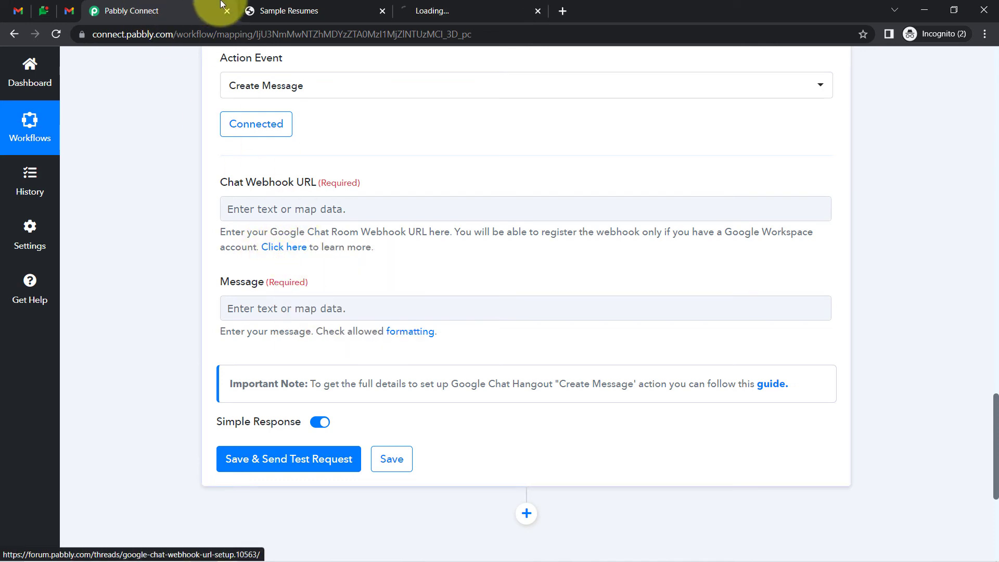
left_click(382, 10)
left_click(326, 9)
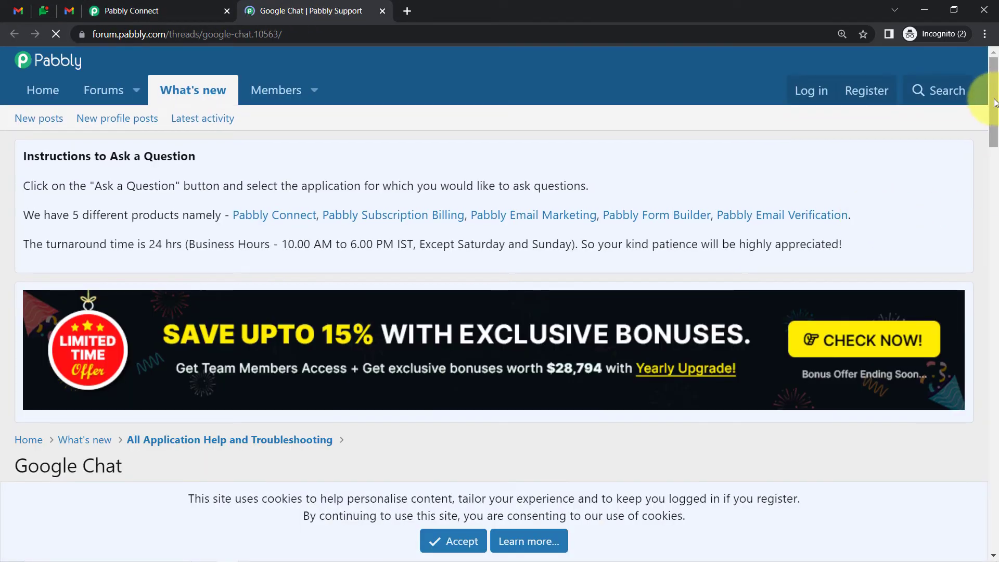
left_click_drag(994, 102, 993, 170)
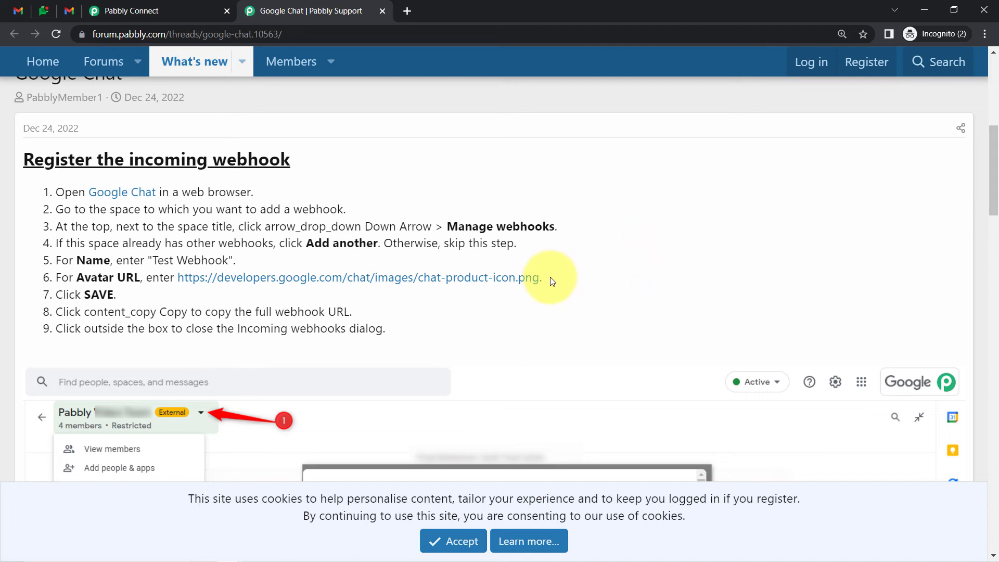
left_click_drag(544, 277, 177, 279)
key("ctrl+c")
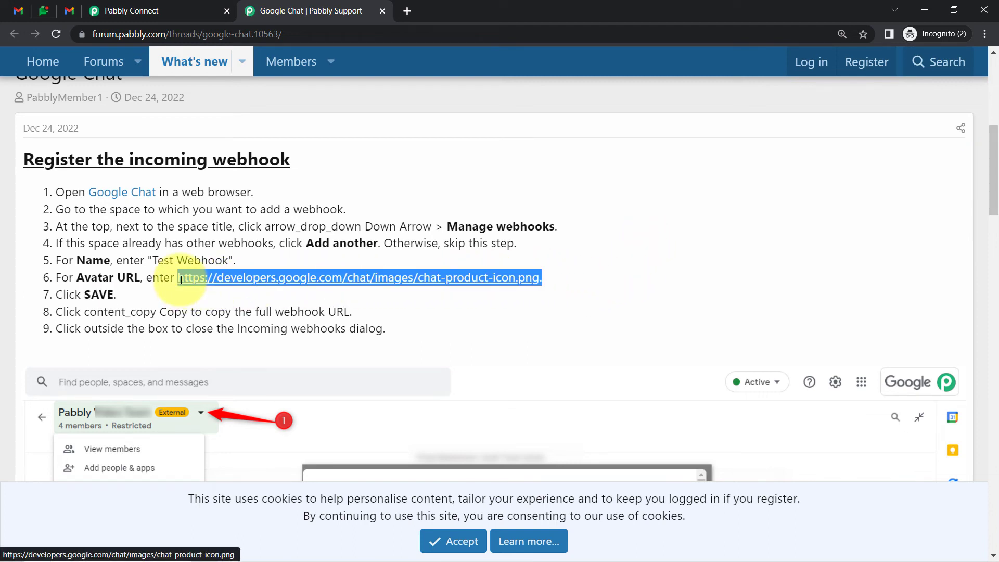
left_click(43, 11)
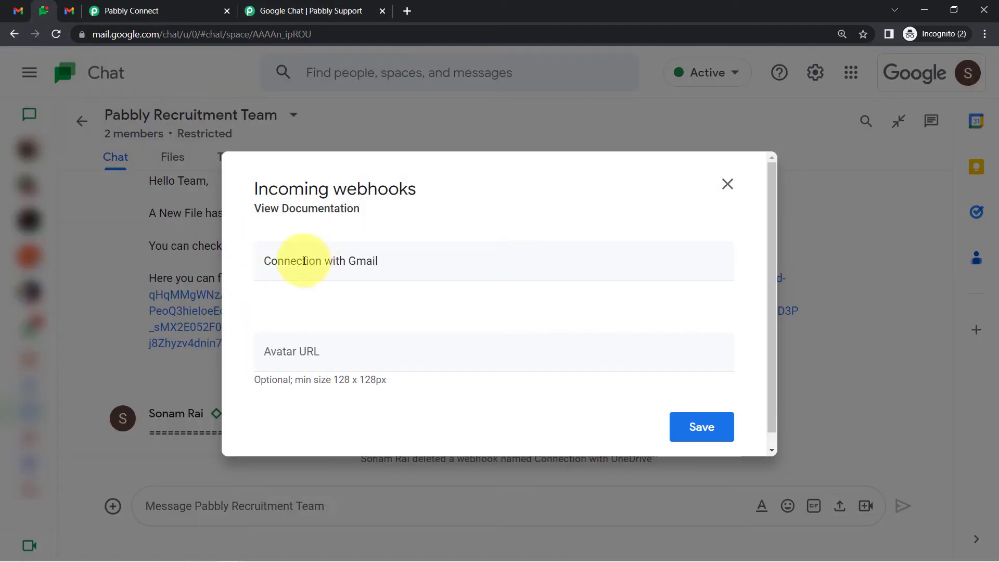
left_click(262, 352)
key("ctrl+v")
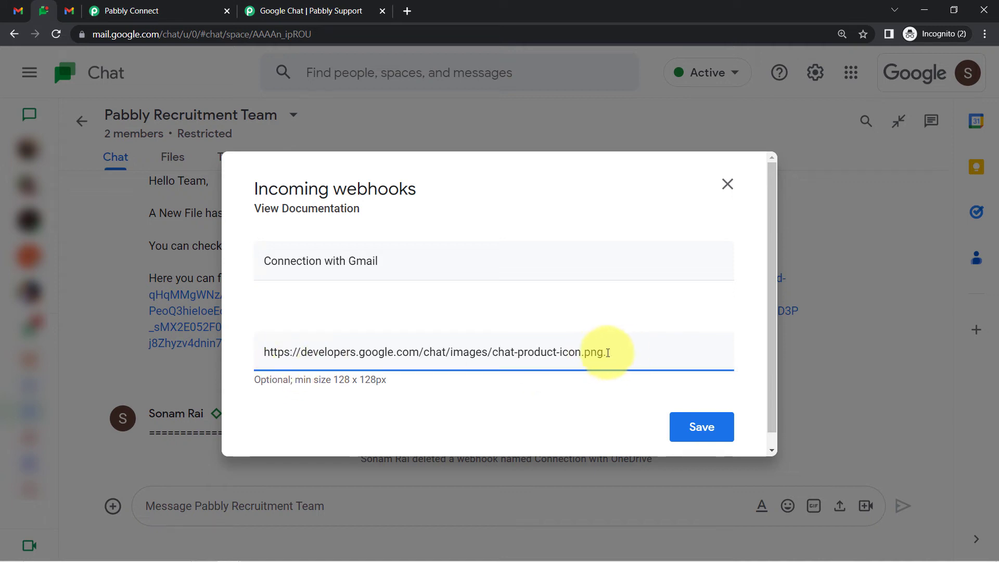
key("BackSpace")
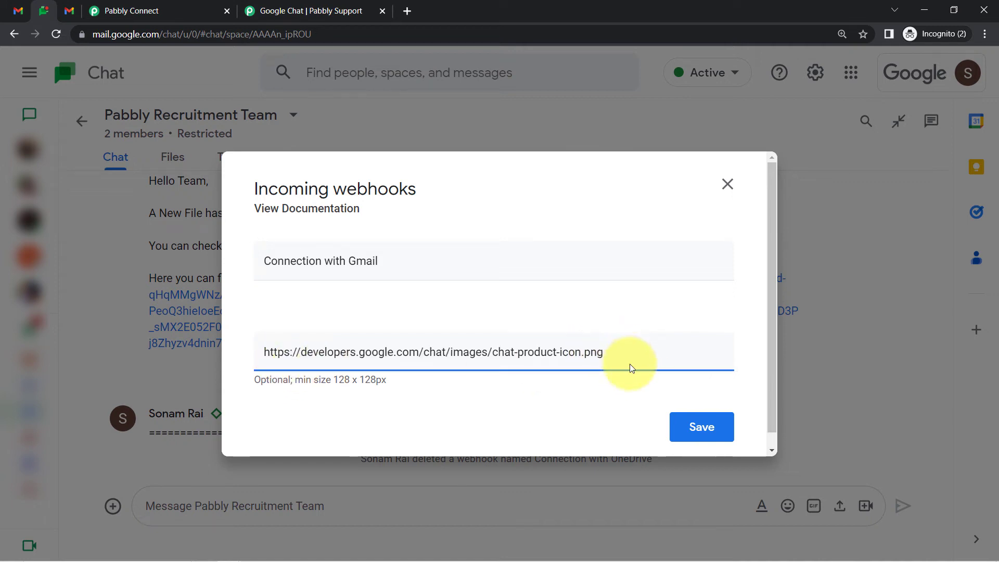
left_click(702, 426)
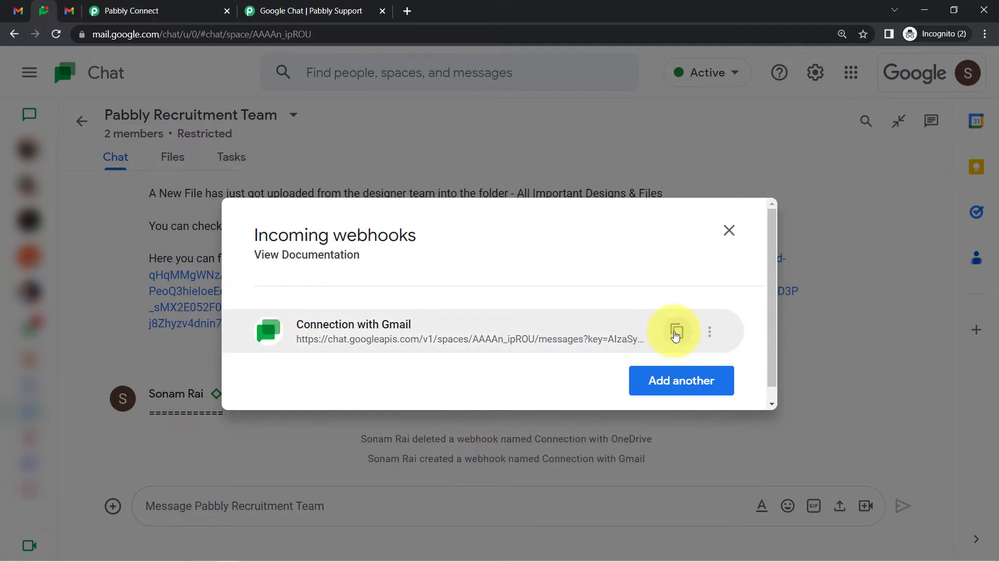
Step: Copy the "Connection with Gmail" webhook's URL and paste it into the Chat Webhook URL field in Pabbly Connect
left_click(676, 332)
left_click(147, 14)
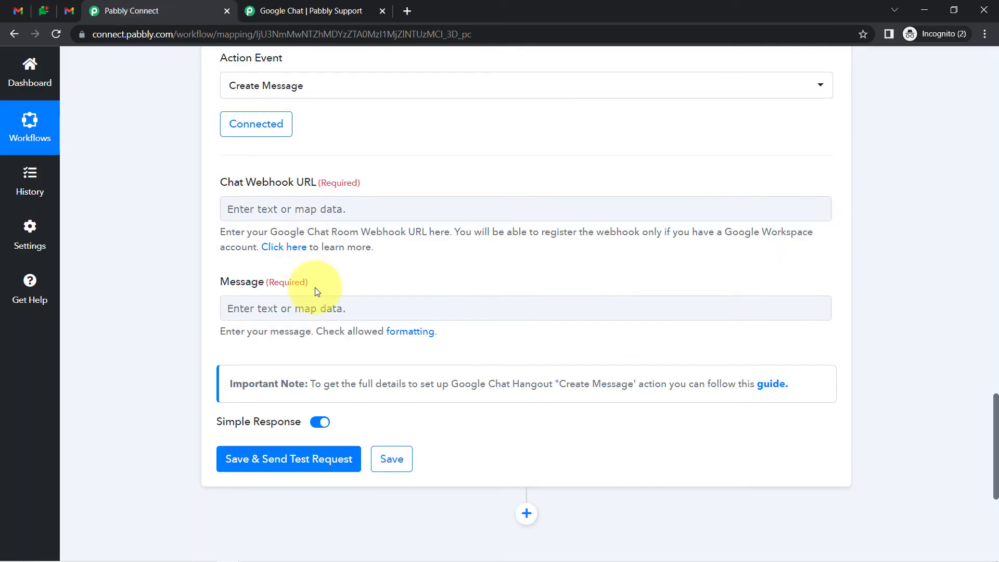
left_click(246, 208)
key("ctrl+v")
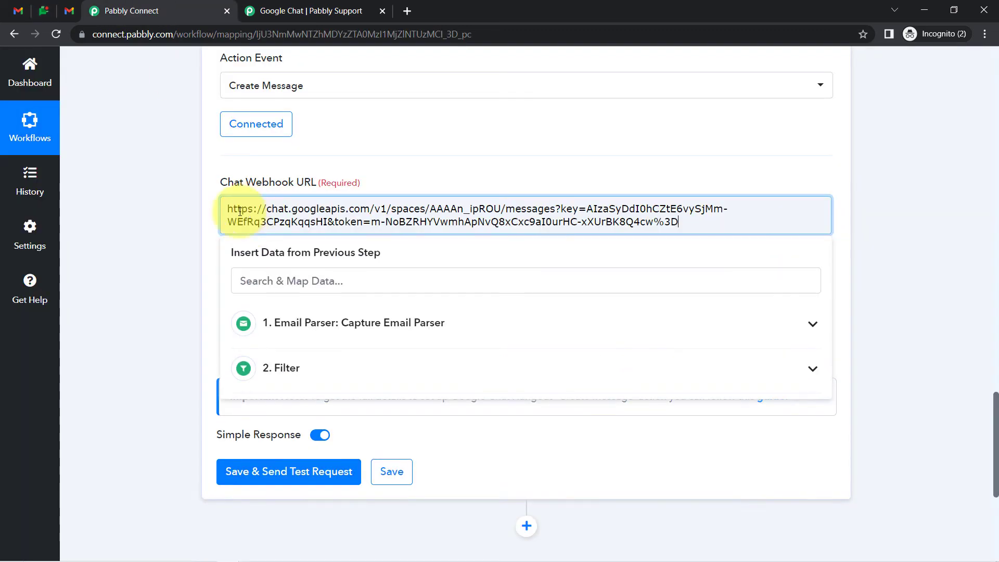
left_click(141, 264)
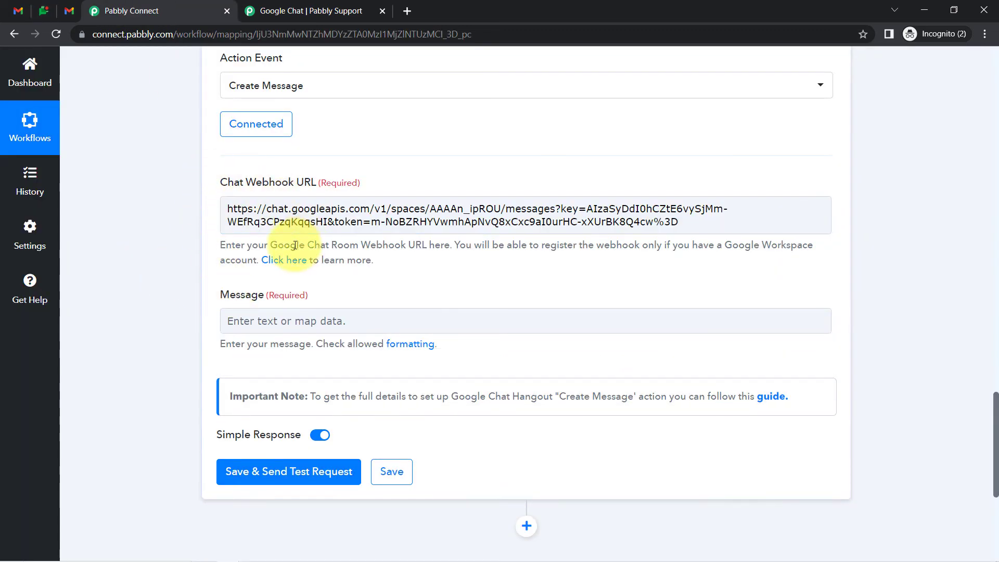
Step: Copy the whole "Hello Recruitement Team," message template from Notepad and paste it into the Message field in Pabbly Connect
left_click_drag(229, 295, 279, 297)
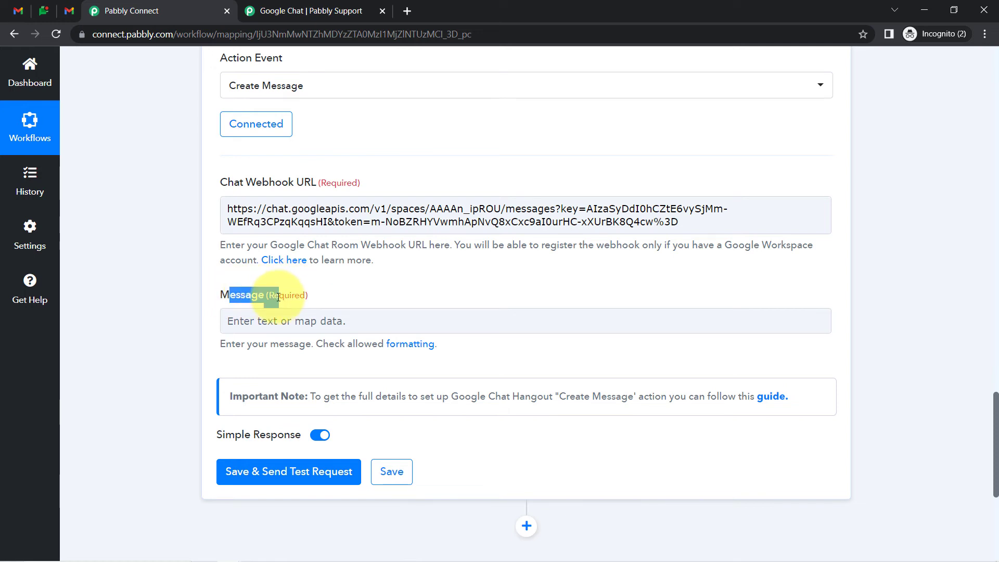
left_click(273, 324)
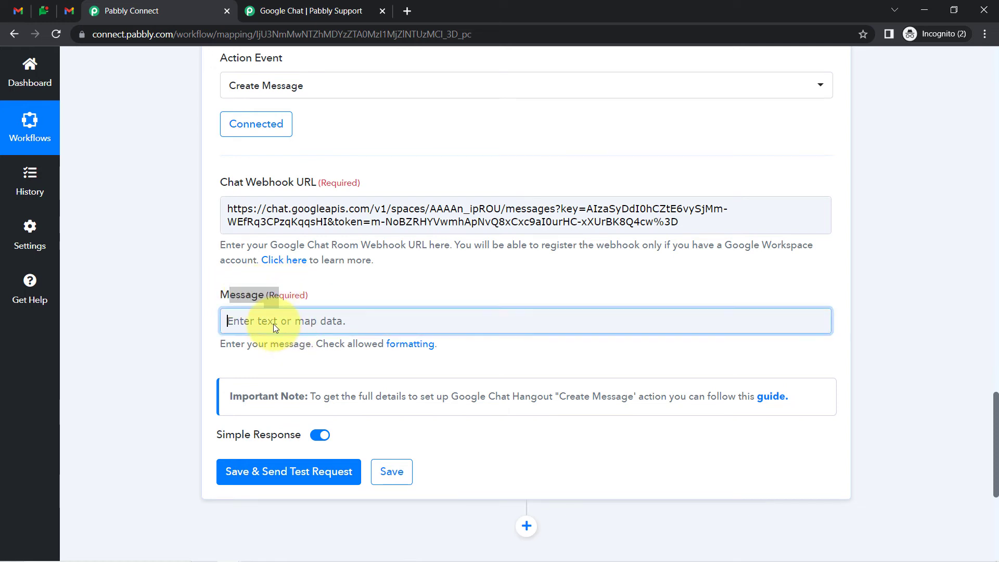
mouse_move(202, 553)
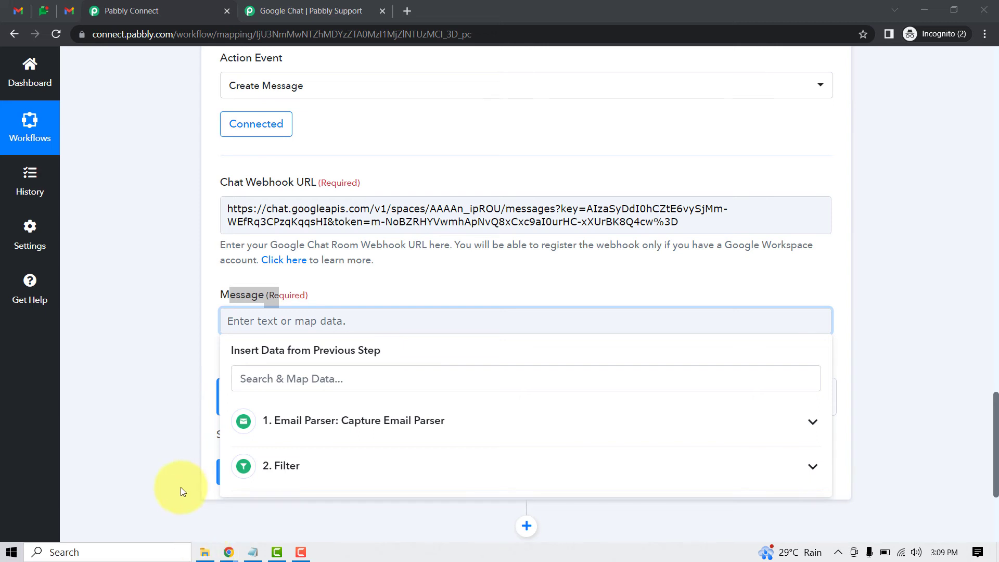
left_click(246, 555)
left_click(270, 356)
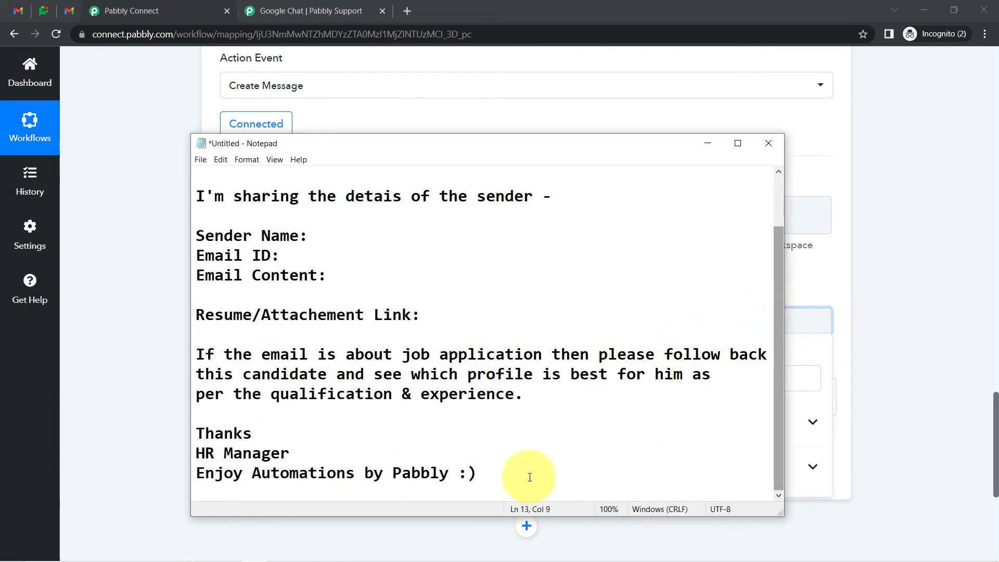
left_click_drag(486, 481, 161, 88)
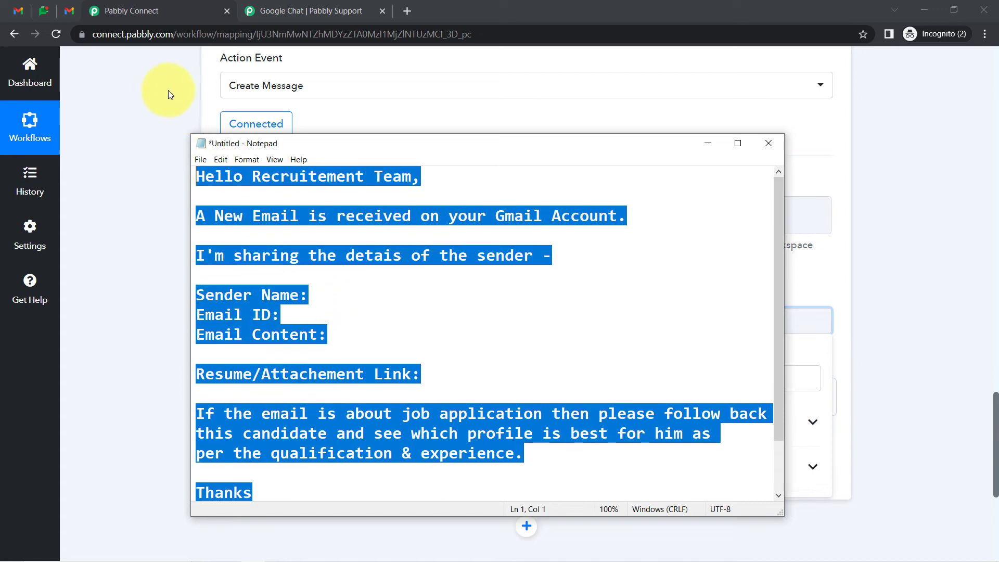
left_click(168, 94)
left_click(270, 322)
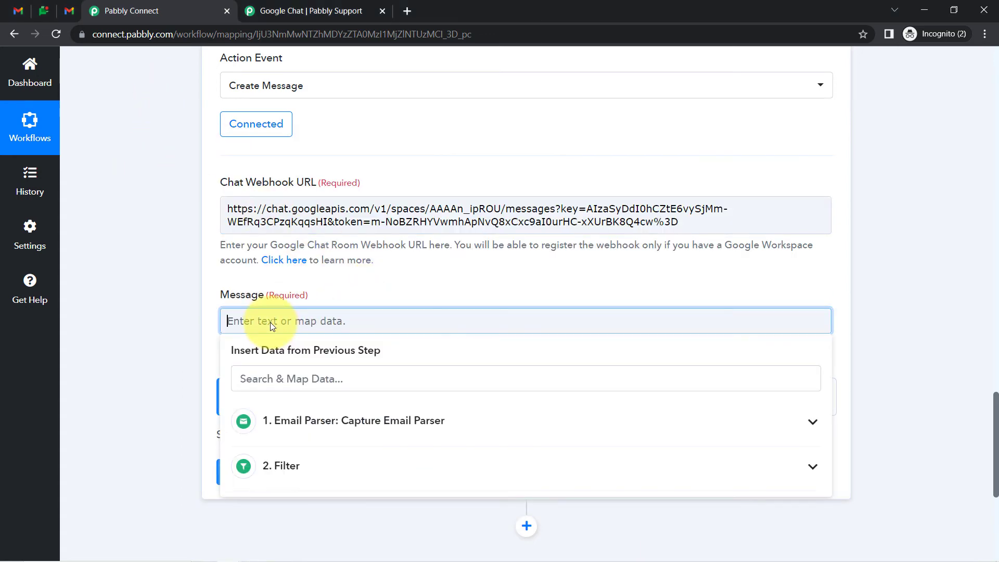
type("Hello Recruitement Team,A New Email is received on your Gmail Account.I'm sharing the detais of the sender -Sender Name: Email ID: Email Content:Resume/Attachement Link:If the email is about job application then please follow back this candidate and see which profile is best for him as per the qualification & experience.Thanks HR Manager Enjoy Automations by Pabbly :)")
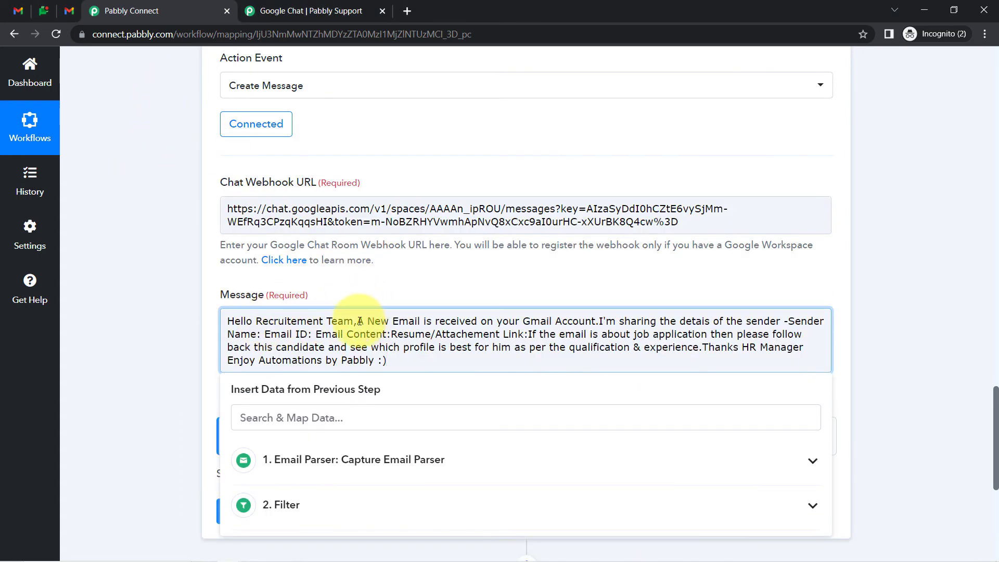
Step: Insert blank lines in the message after the greeting, the Gmail Account sentence and "I'm sharing the detais of the sender -"
key("Return")
key("Return")
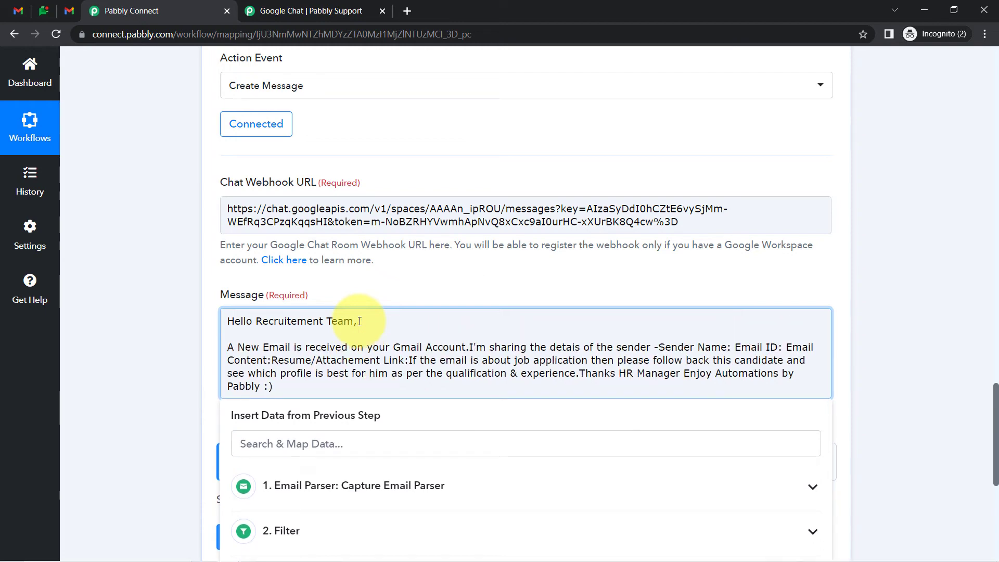
left_click_drag(238, 349, 470, 345)
left_click(470, 345)
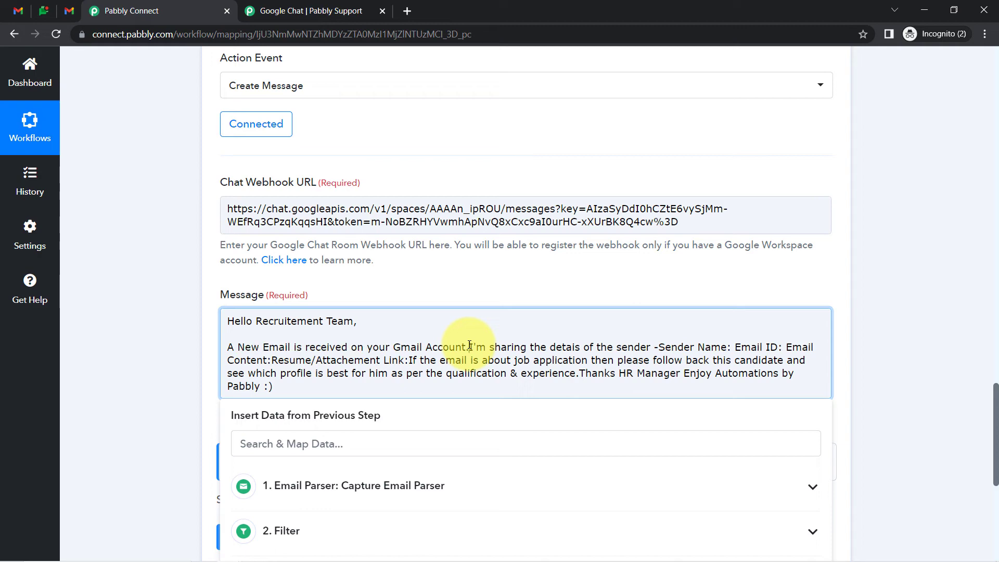
key("Return")
key("Return")
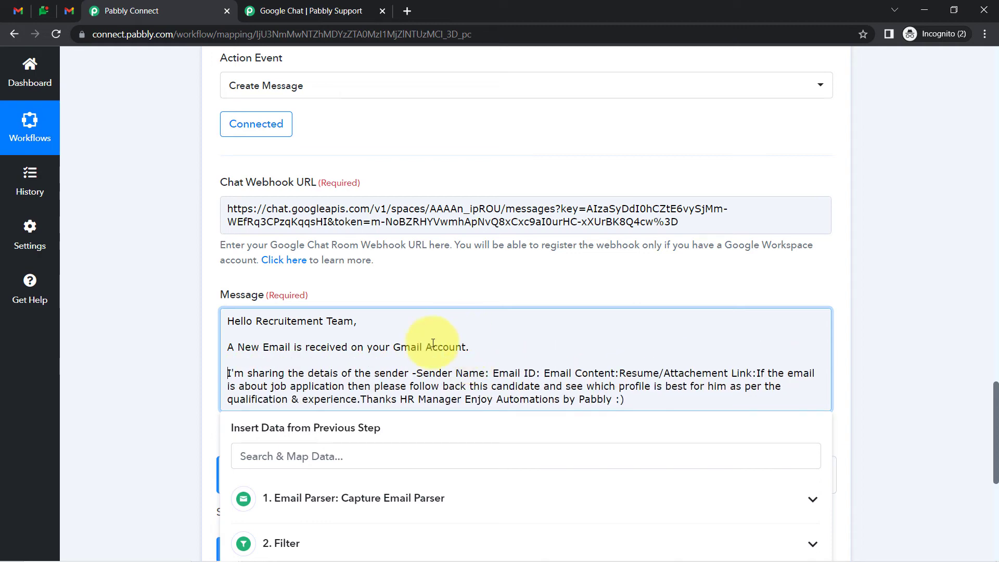
left_click(417, 375)
key("Return")
key("Return")
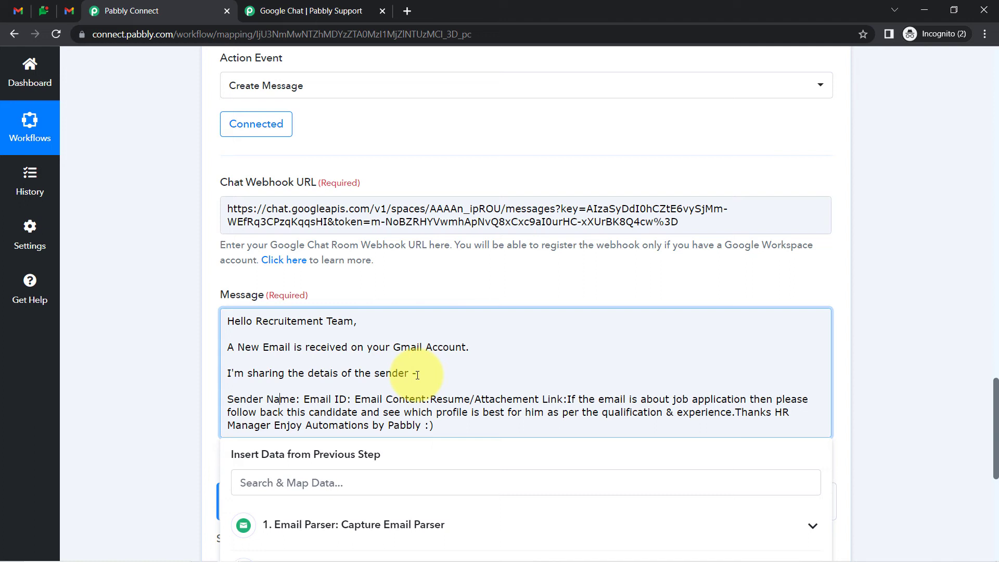
Step: Separate Sender Name, Email ID, Email Content, Resume/Attachement Link and the job application paragraph with blank lines
key("Return")
key("Return")
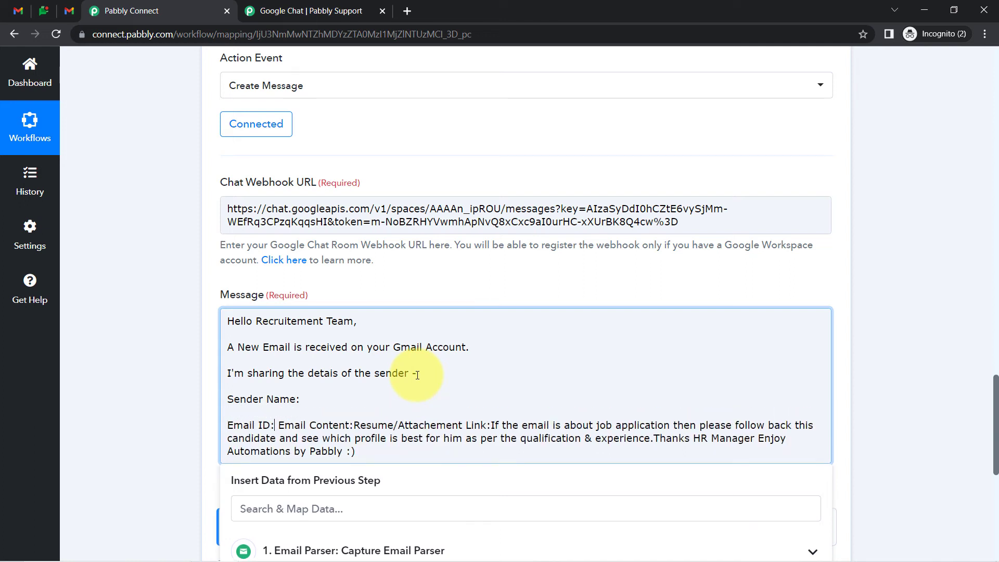
key("Return")
key("Return")
key("Delete")
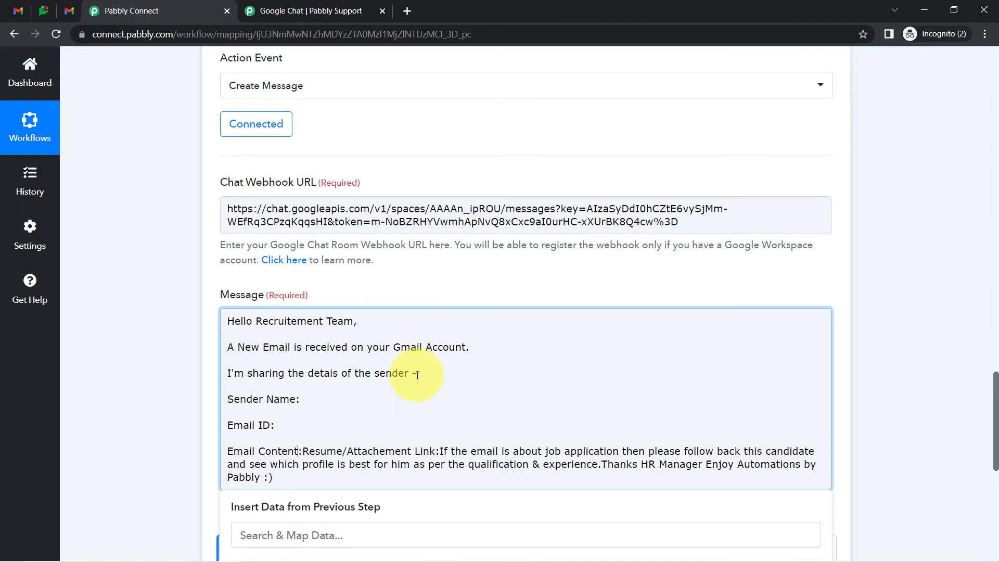
key("Return")
key("Return")
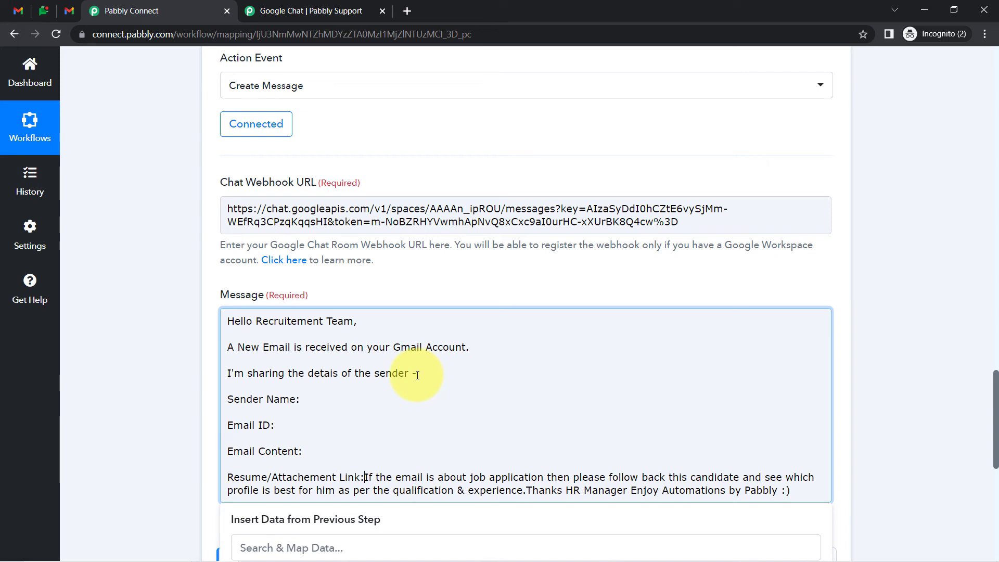
key("Return")
key("Return")
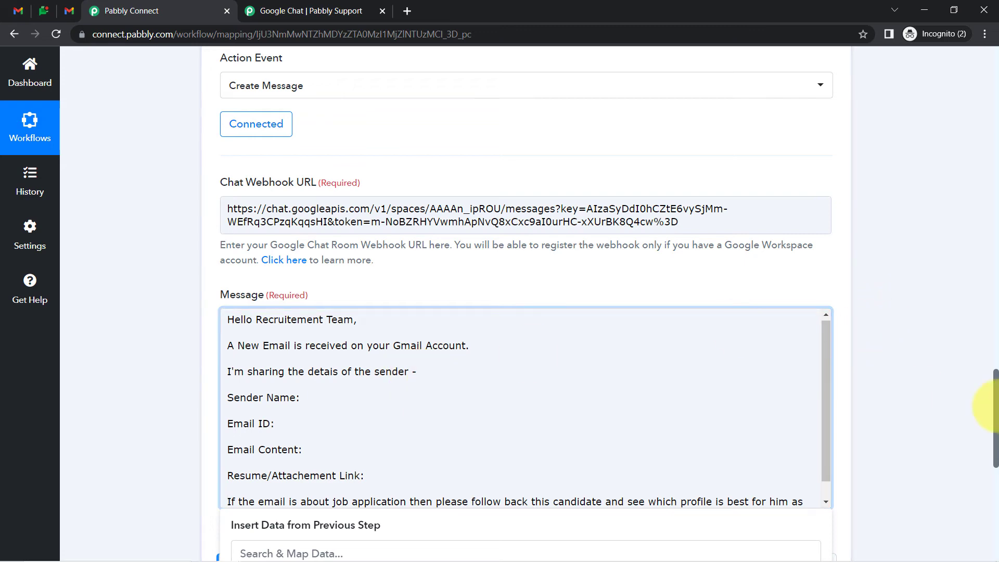
Step: Set off the closing with a blank line and put "Thanks", "HR Manager" and "Enjoy Automations by Pabbly :)" on separate lines
left_click_drag(996, 407, 995, 435)
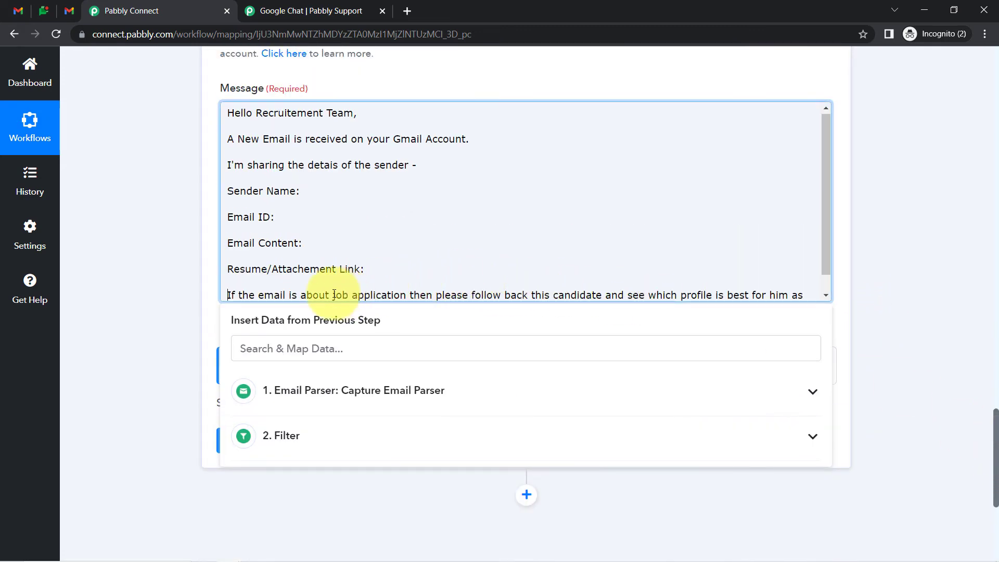
left_click_drag(333, 294, 436, 293)
left_click(481, 276)
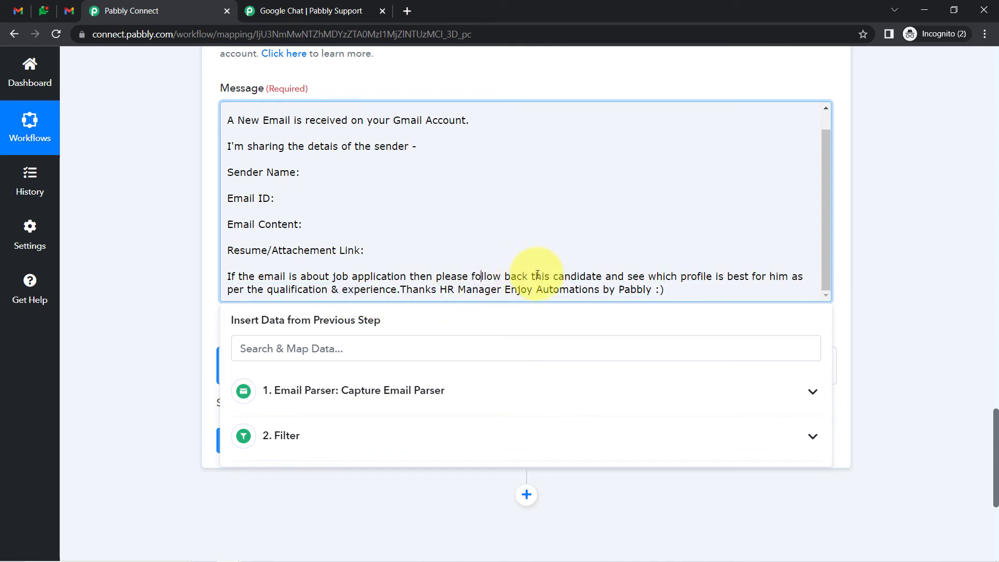
left_click_drag(649, 277, 783, 280)
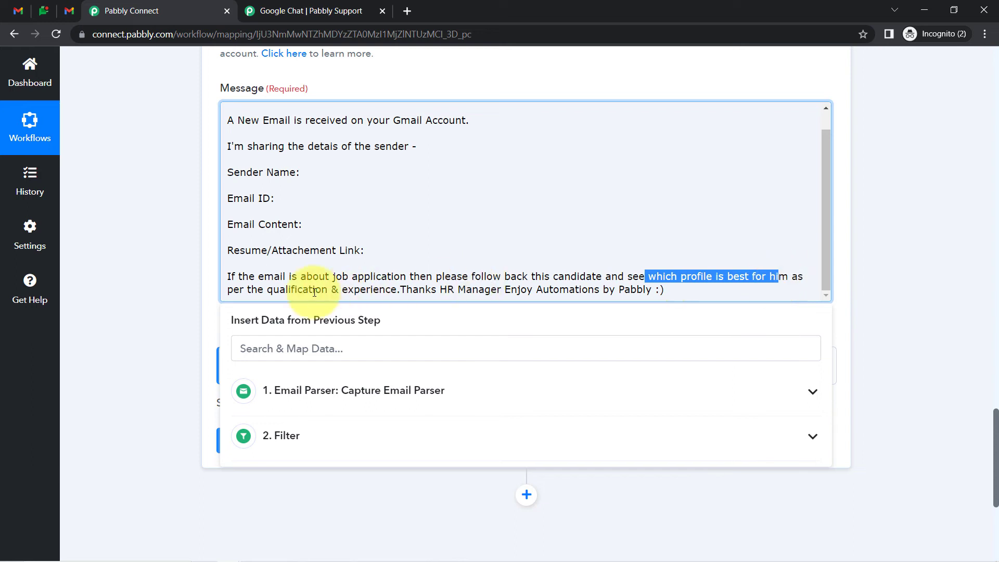
left_click_drag(258, 289, 403, 287)
left_click(403, 288)
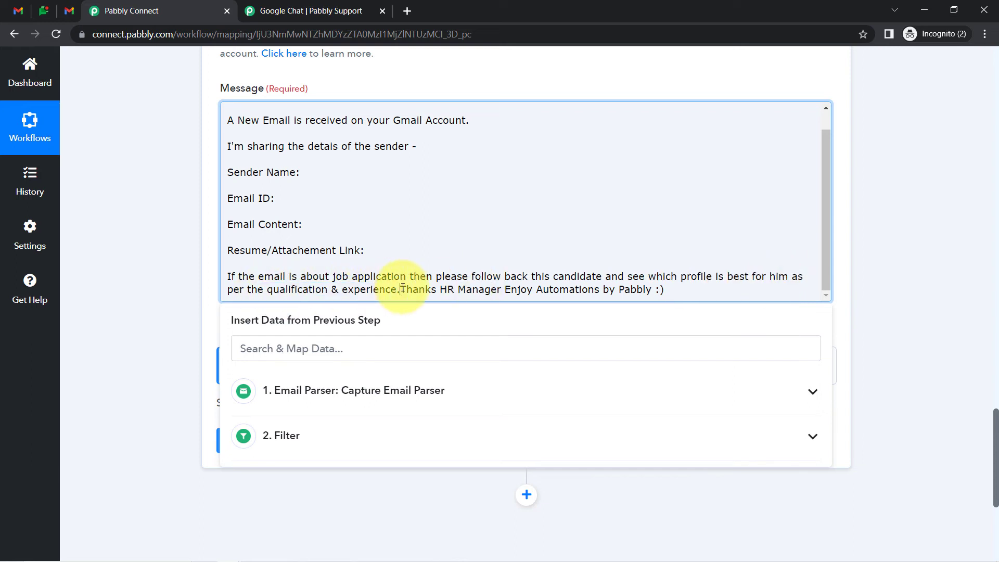
key("Return")
key("Return")
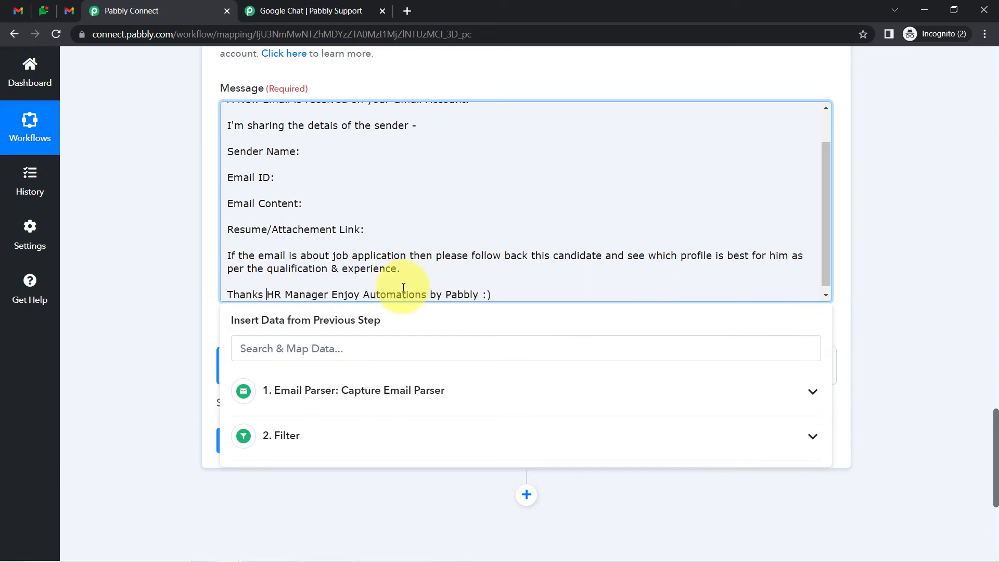
key("Return")
key("Return")
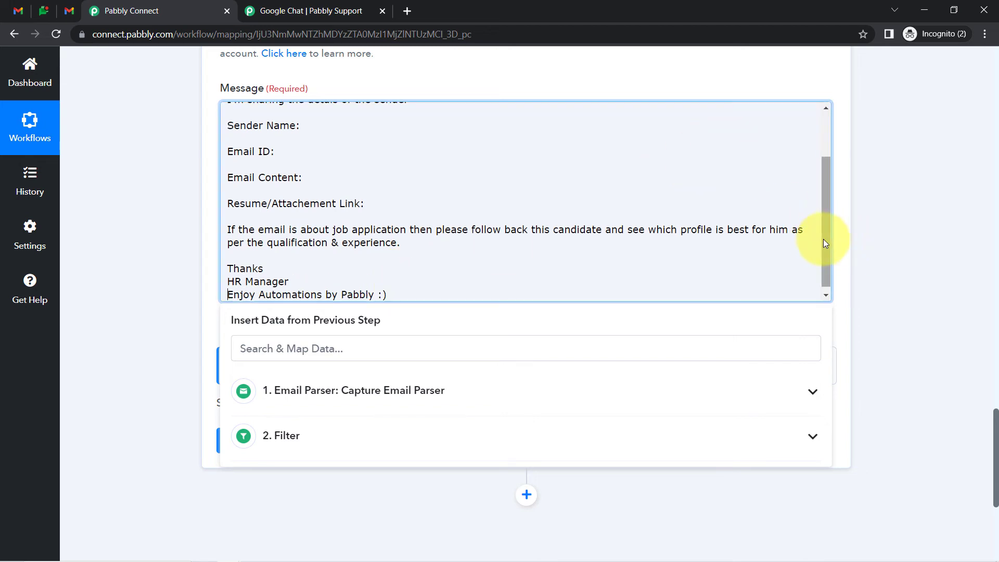
Step: Review the sender detail labels in the message and the response captured by the Email Parser trigger
left_click_drag(823, 239, 823, 204)
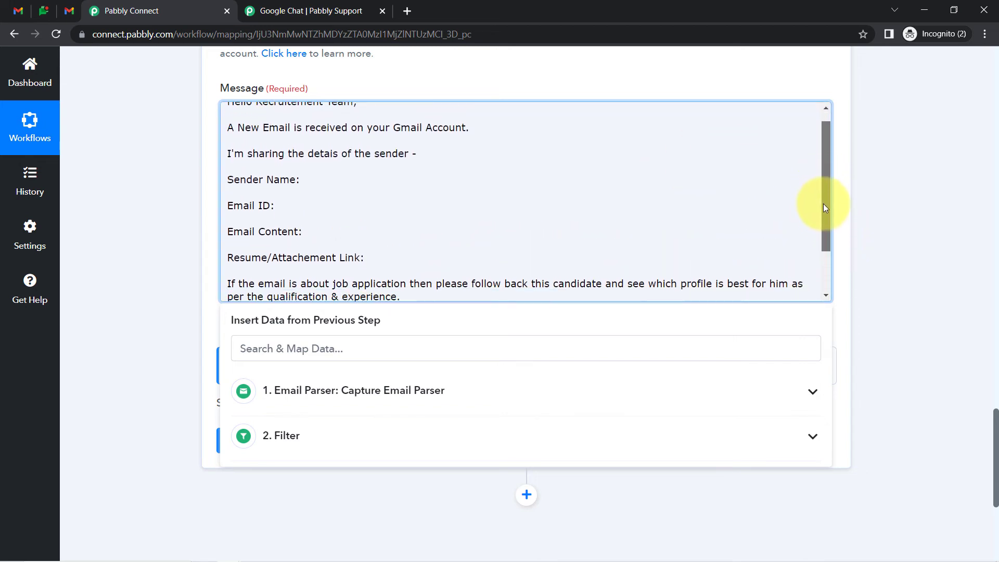
left_click_drag(259, 180, 294, 182)
left_click_drag(234, 206, 361, 258)
left_click(177, 269)
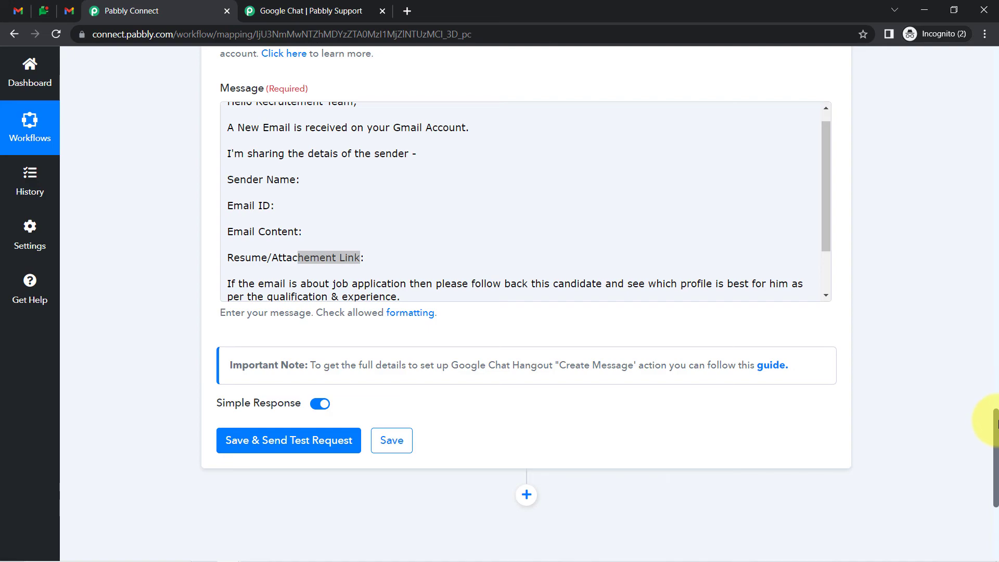
left_click_drag(996, 424, 985, 135)
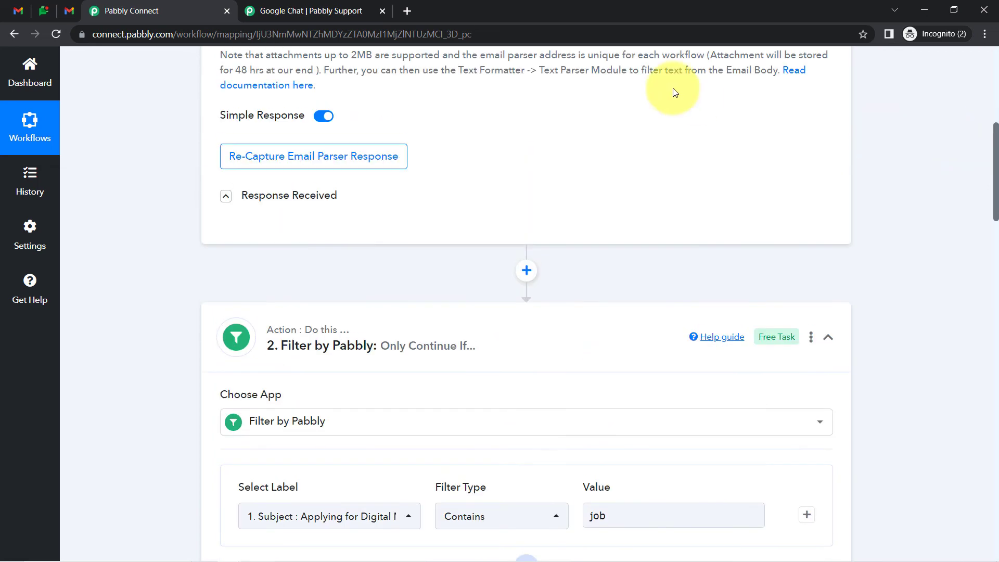
left_click(281, 198)
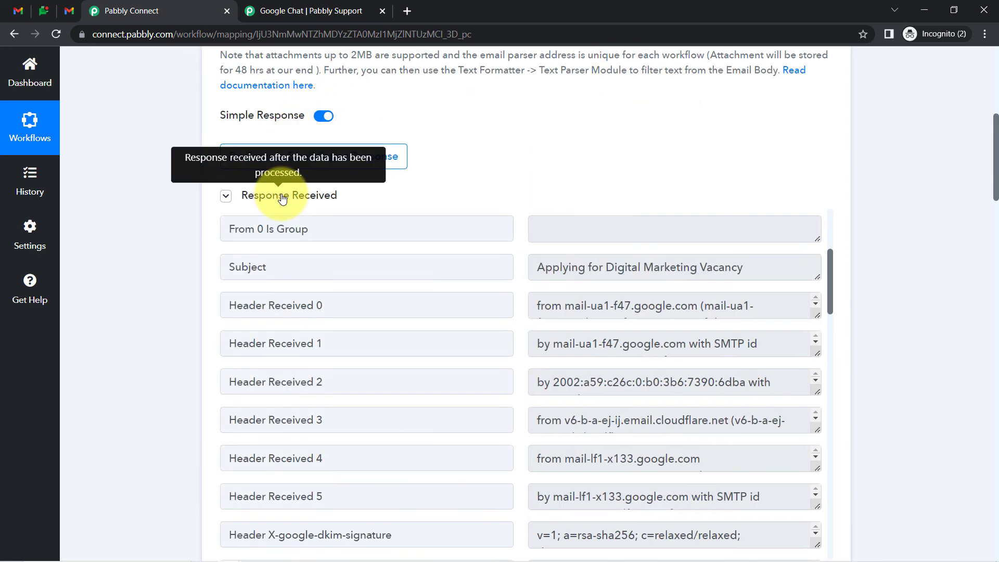
left_click(281, 197)
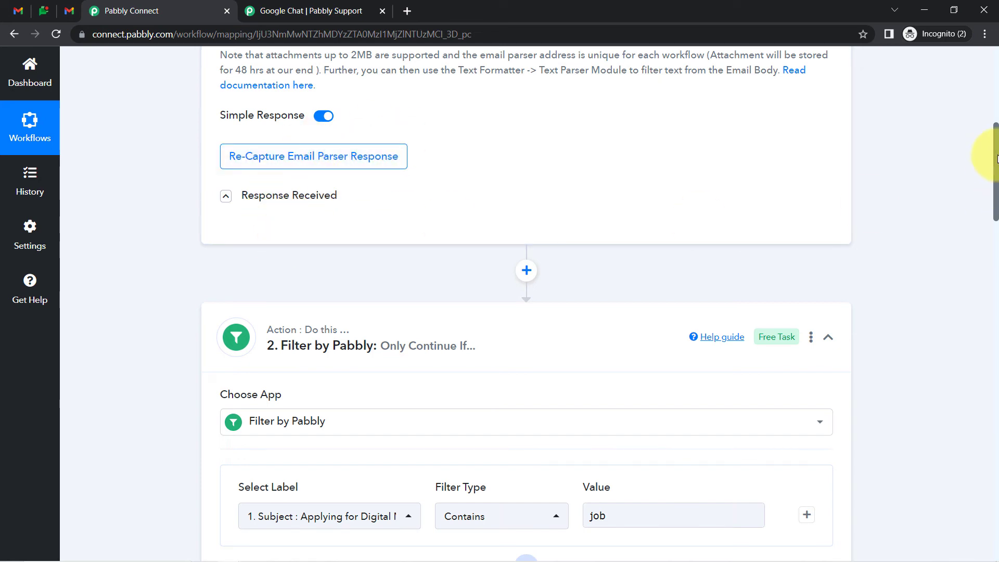
left_click_drag(995, 183, 994, 446)
Step: Map the Email Parser's From 0 Display value after the Sender Name label in the message
left_click(342, 182)
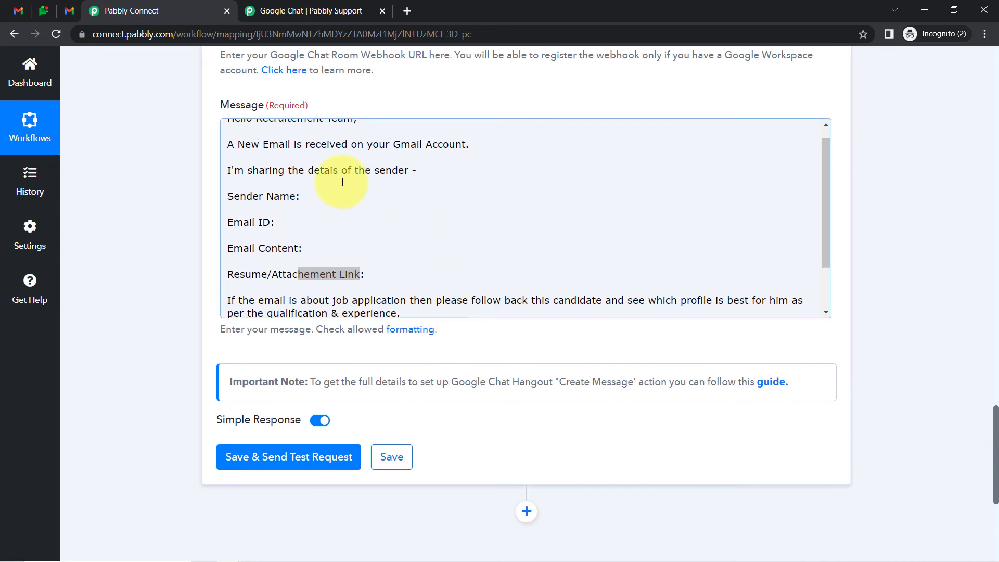
left_click(304, 197)
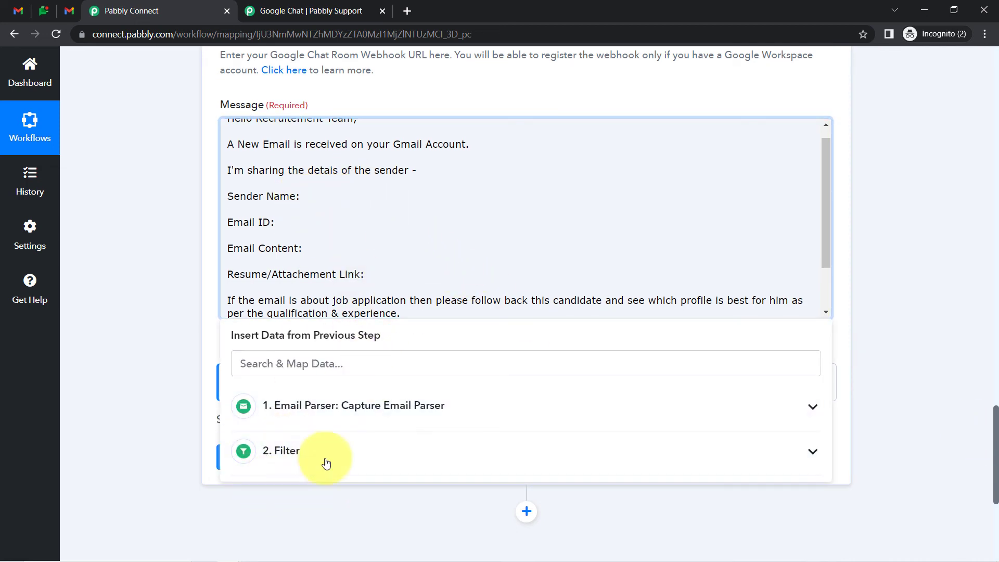
left_click(328, 411)
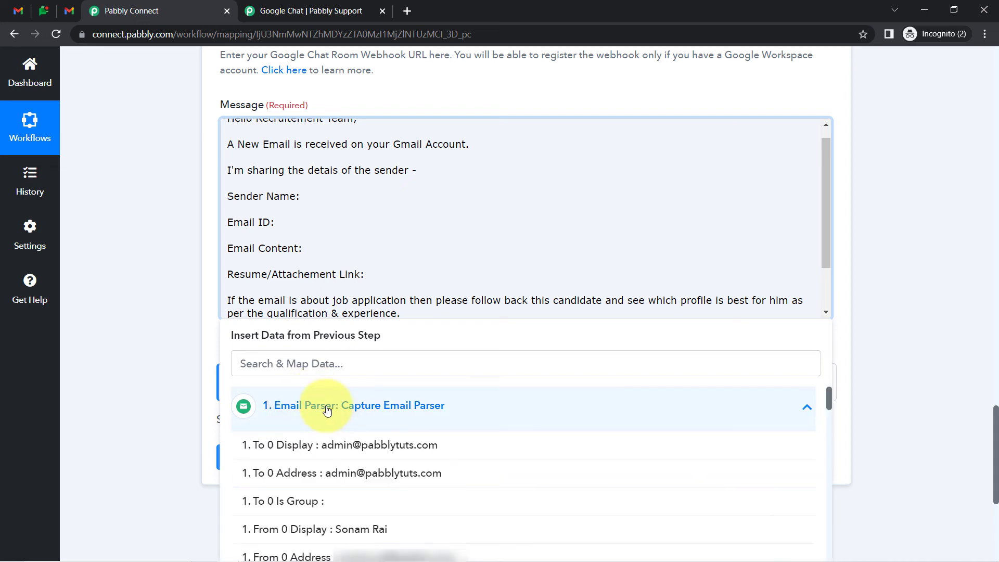
left_click(327, 409)
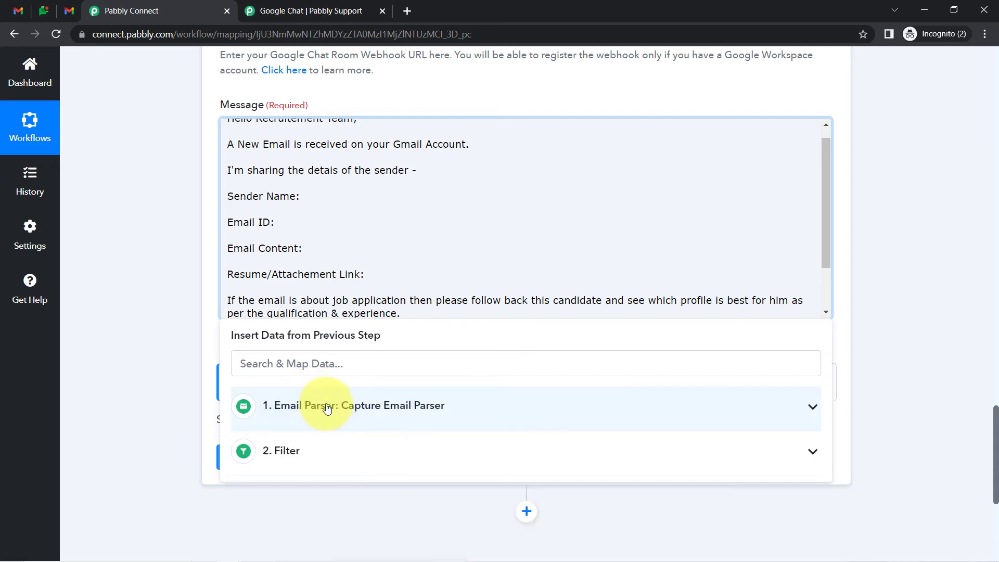
left_click(276, 364)
type("name")
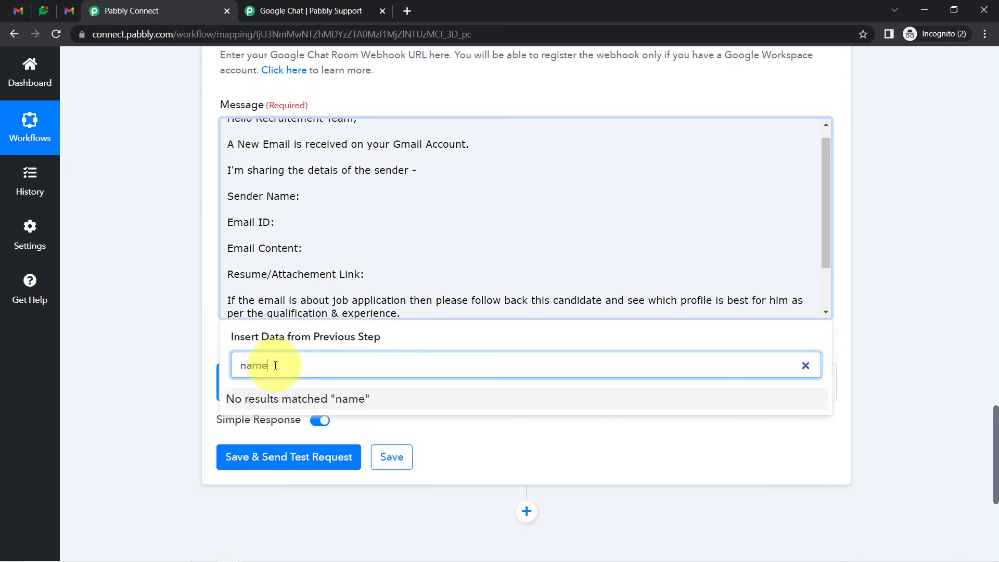
key("BackSpace")
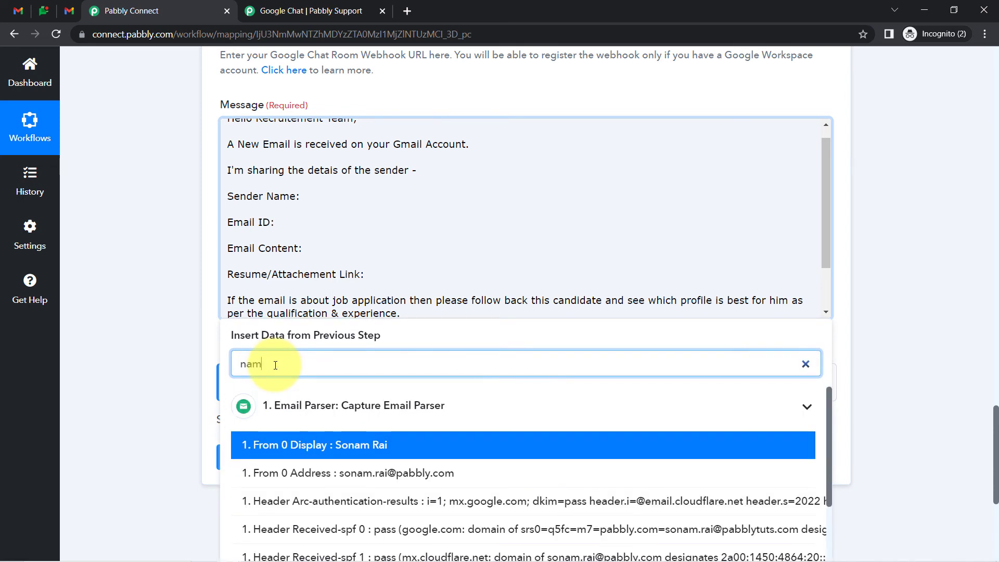
left_click(344, 450)
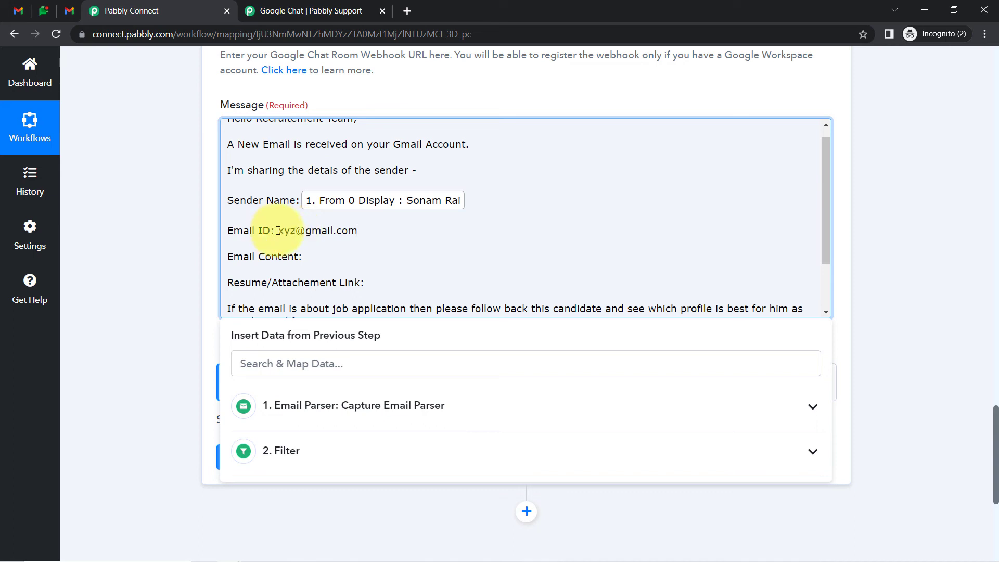
Step: Map the Email Parser's Body Text value after the Email Content label in the message
left_click_drag(279, 230, 337, 230)
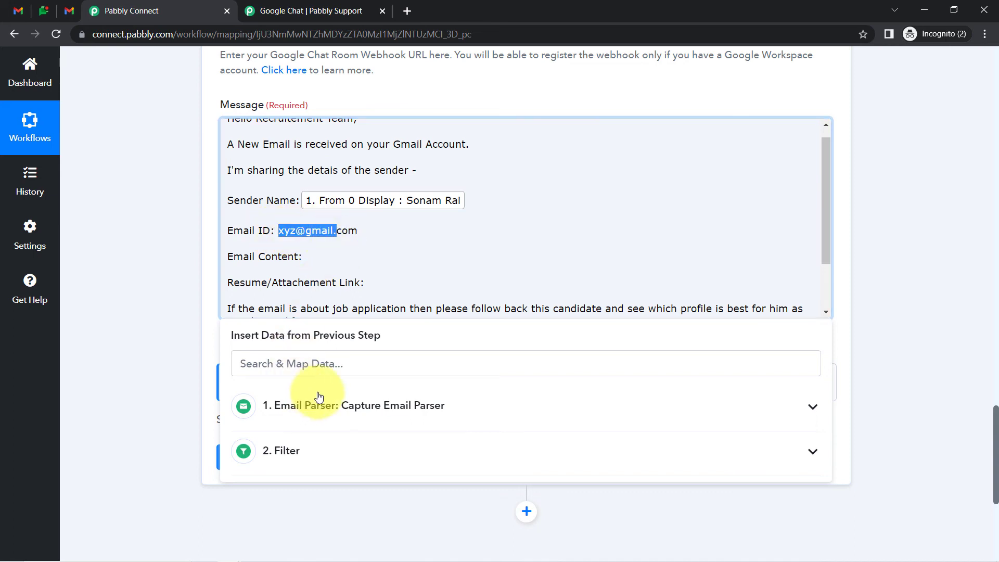
left_click(277, 258)
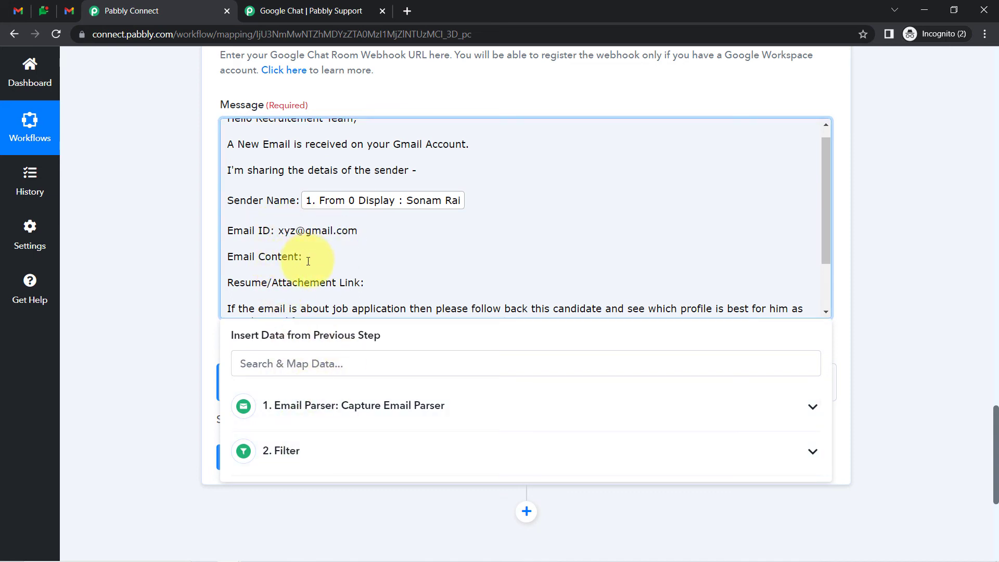
left_click(265, 360)
type("b")
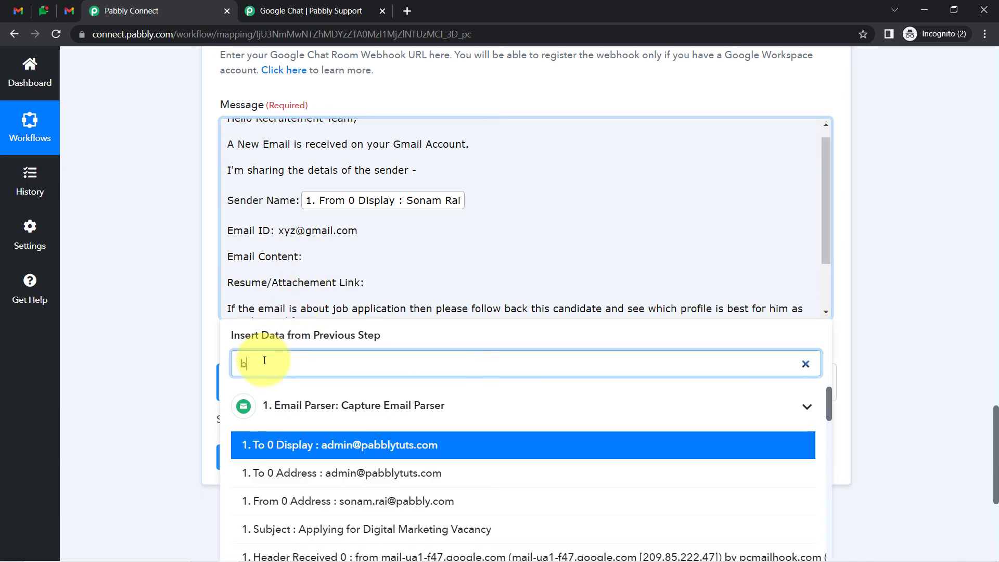
type("ody te")
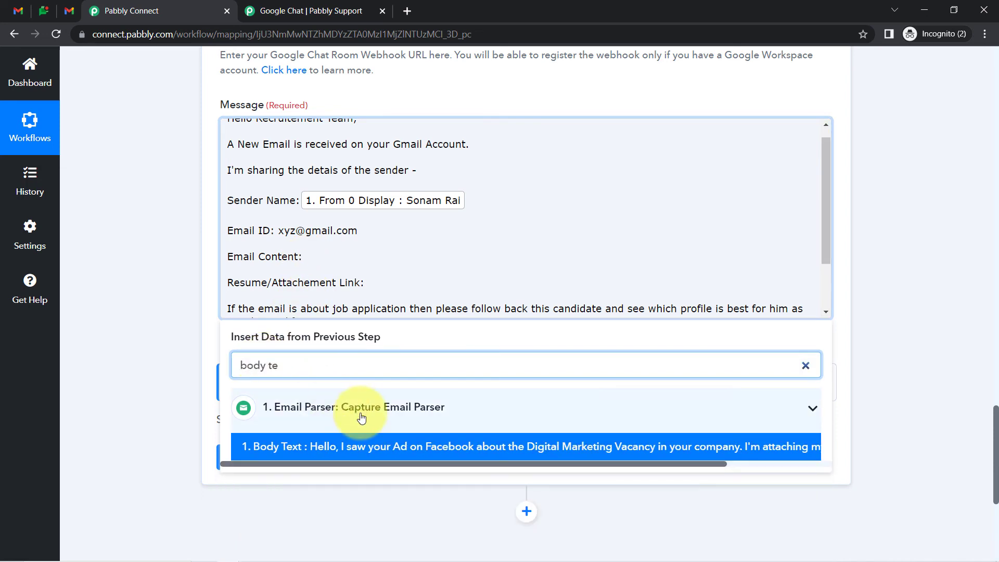
left_click(451, 447)
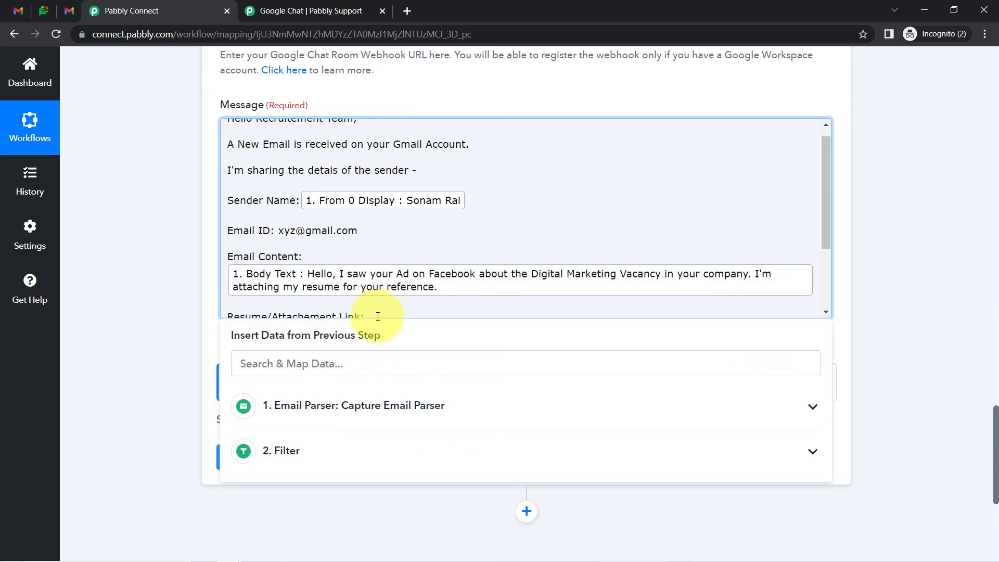
Step: Map the Email Parser's Attachment Links 0 value after the Resume/Attachement Link label in the message
scroll(377, 291, "down", 1)
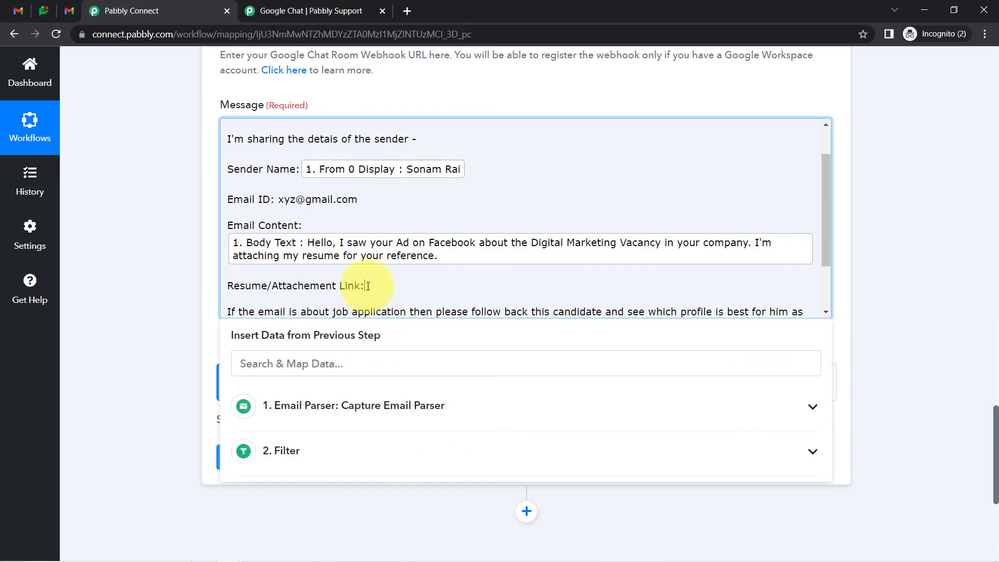
left_click(333, 364)
type("atta")
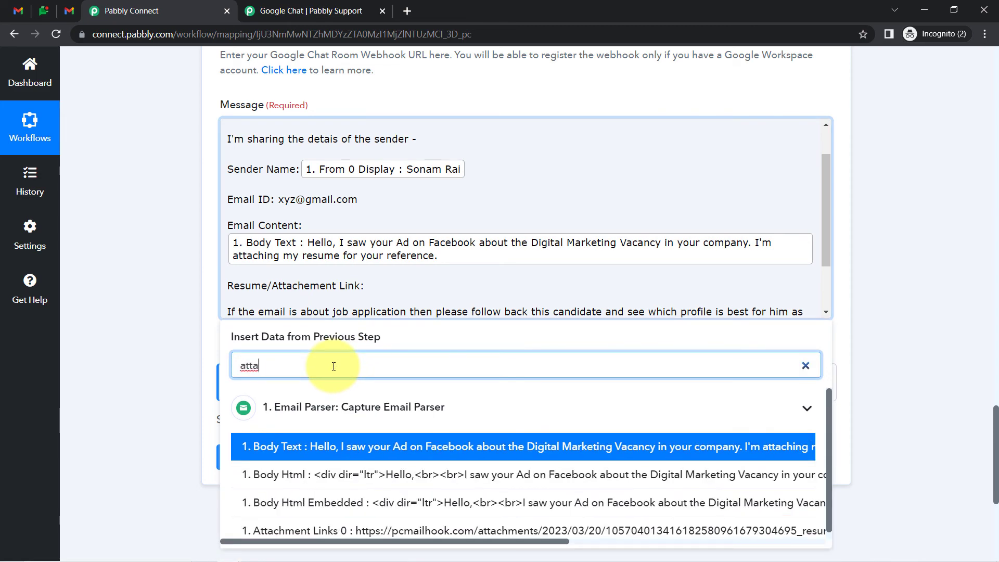
left_click(424, 530)
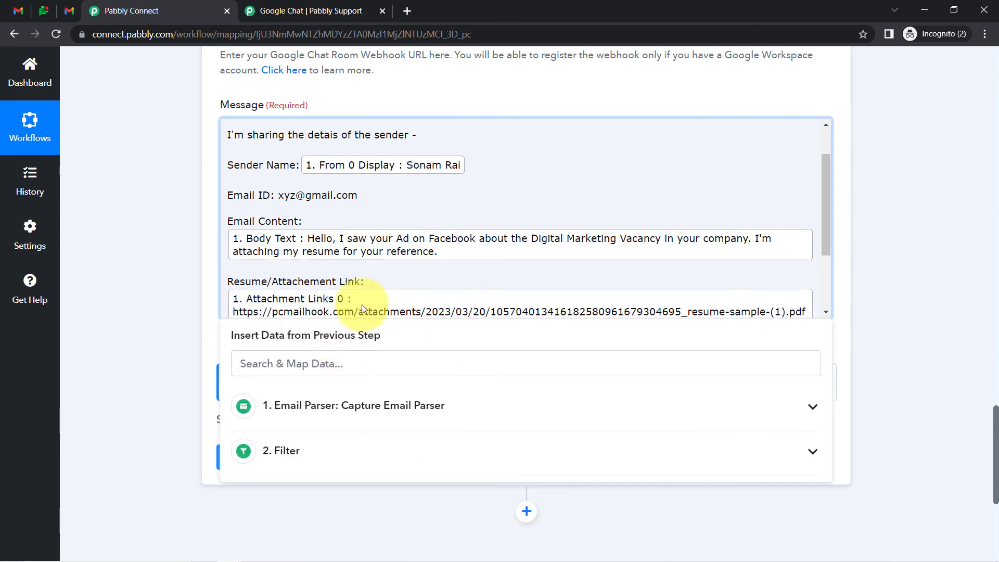
left_click_drag(822, 199, 828, 170)
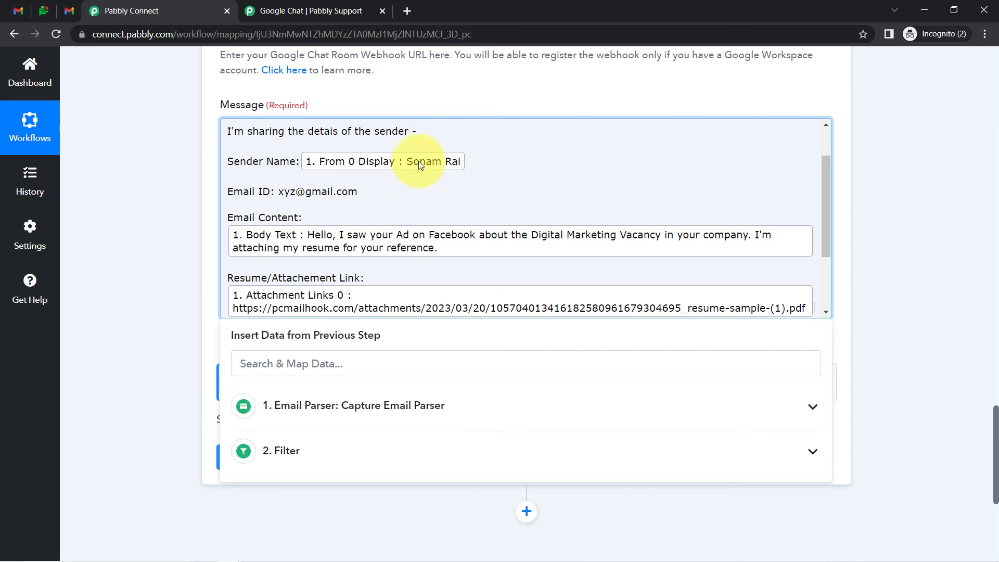
Step: Save the Google Chat message action and send its test request
left_click(149, 252)
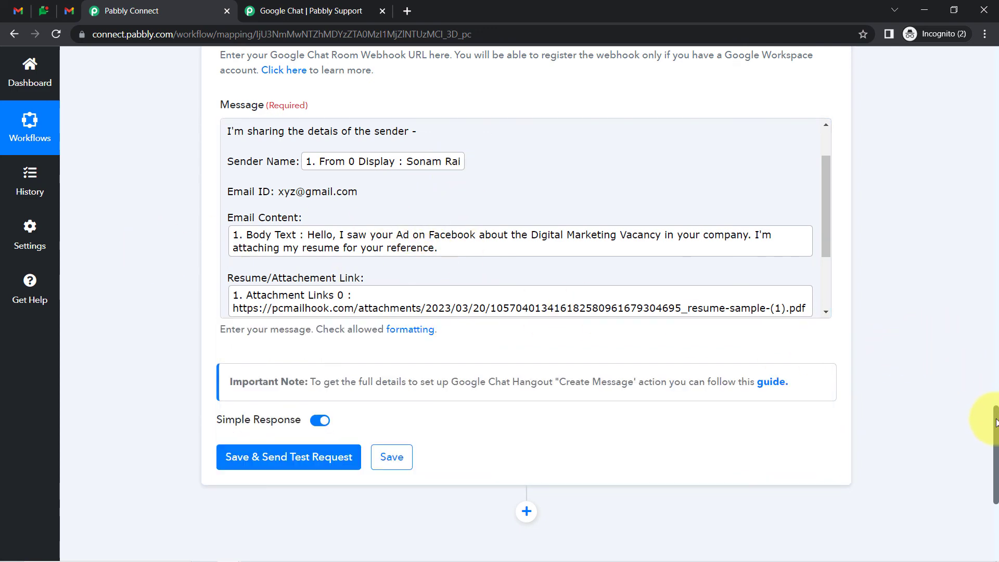
scroll(991, 423, "down", 6)
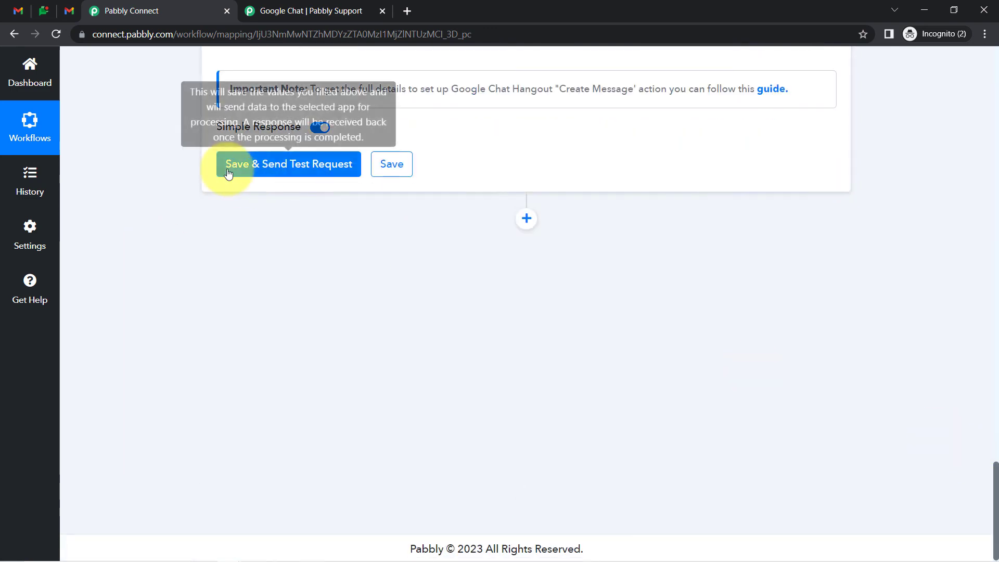
left_click(229, 173)
Step: Switch to Google Chat, dismiss the Incoming webhooks dialog and review the posted message's greeting, sender details, email content and attachment link
left_click(43, 10)
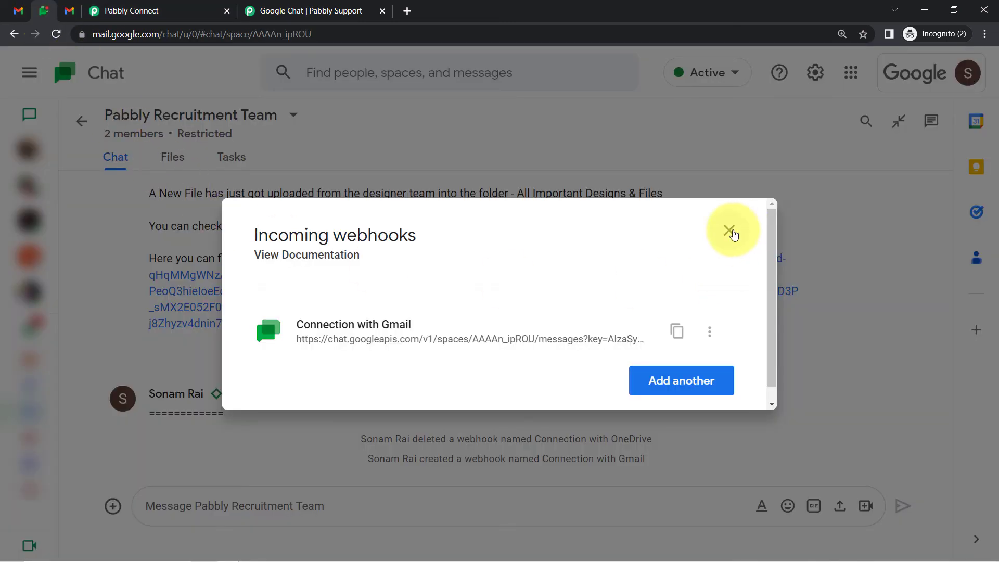
left_click(728, 230)
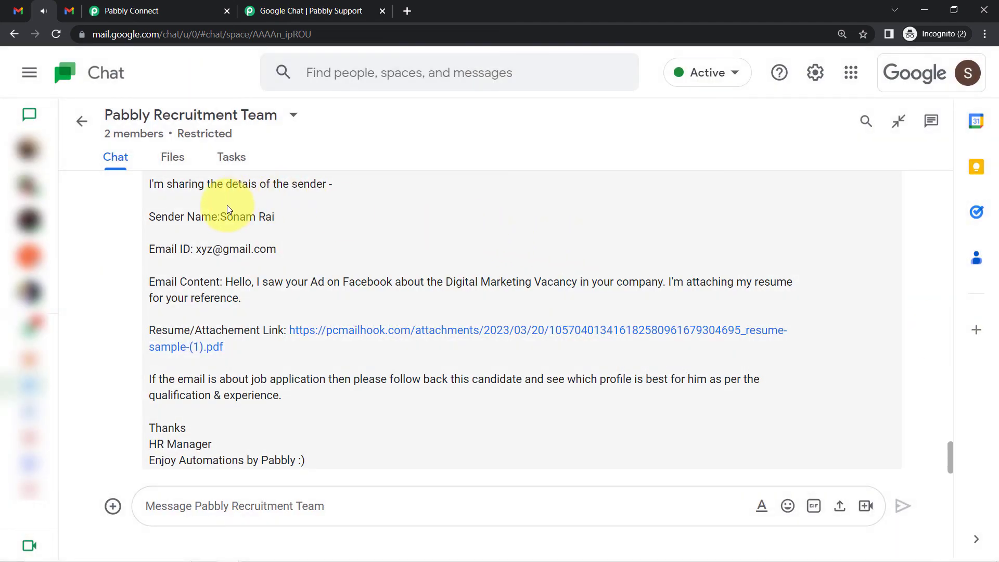
scroll(227, 209, "up", 8)
scroll(221, 205, "down", 8)
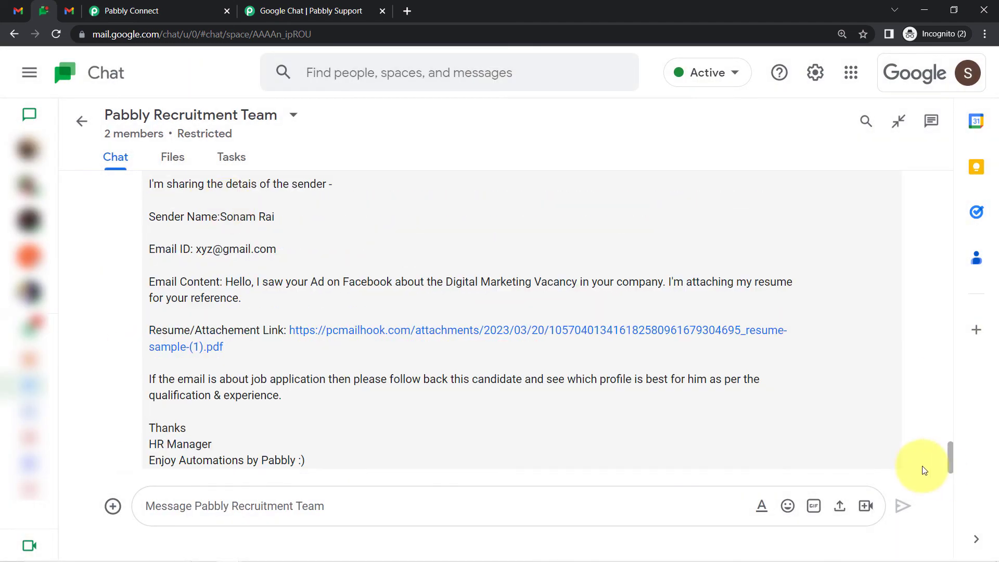
left_click_drag(951, 470, 952, 452)
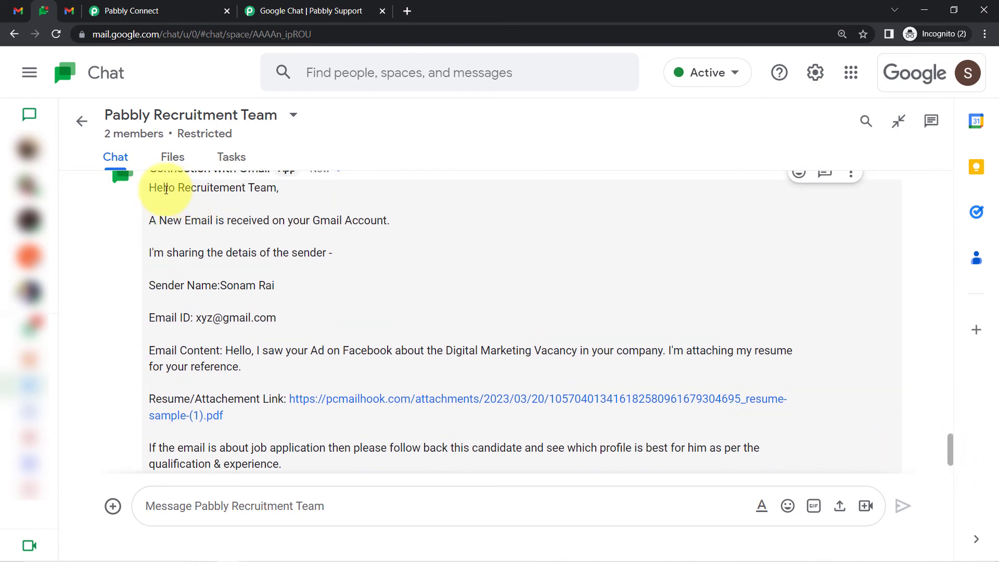
left_click_drag(166, 190, 378, 243)
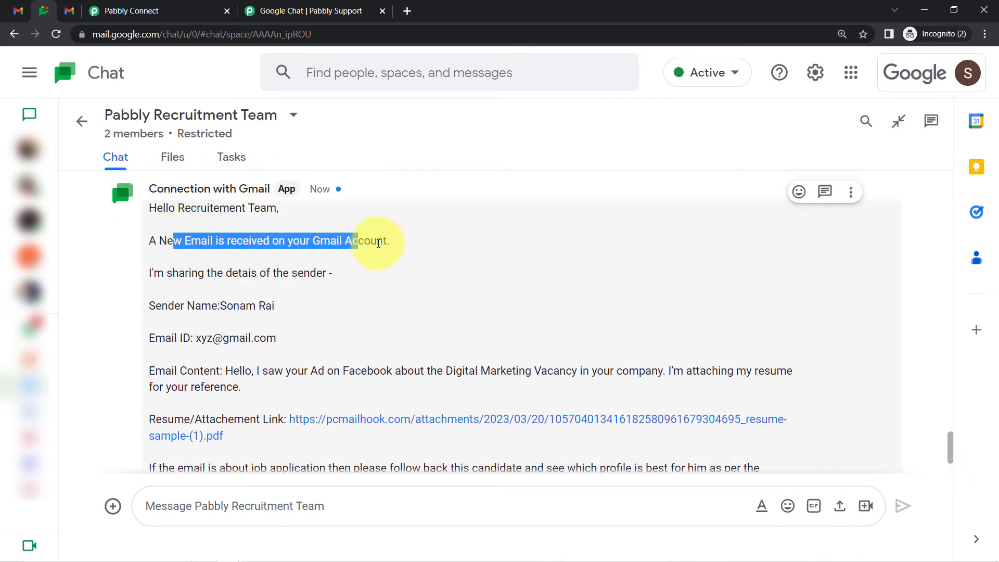
left_click_drag(186, 272, 333, 272)
left_click_drag(172, 307, 279, 305)
left_click_drag(163, 339, 252, 338)
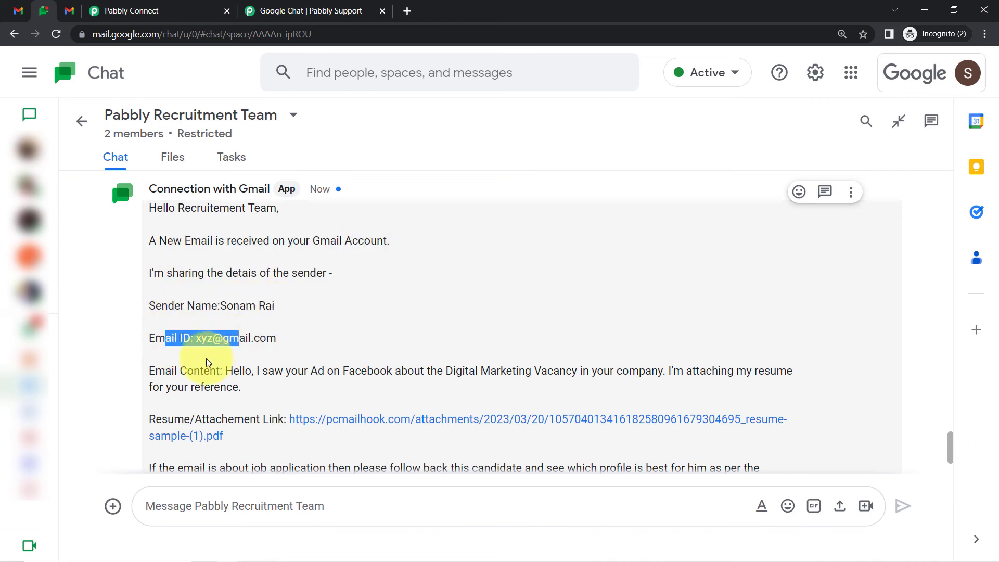
left_click_drag(194, 370, 253, 370)
left_click_drag(184, 419, 228, 419)
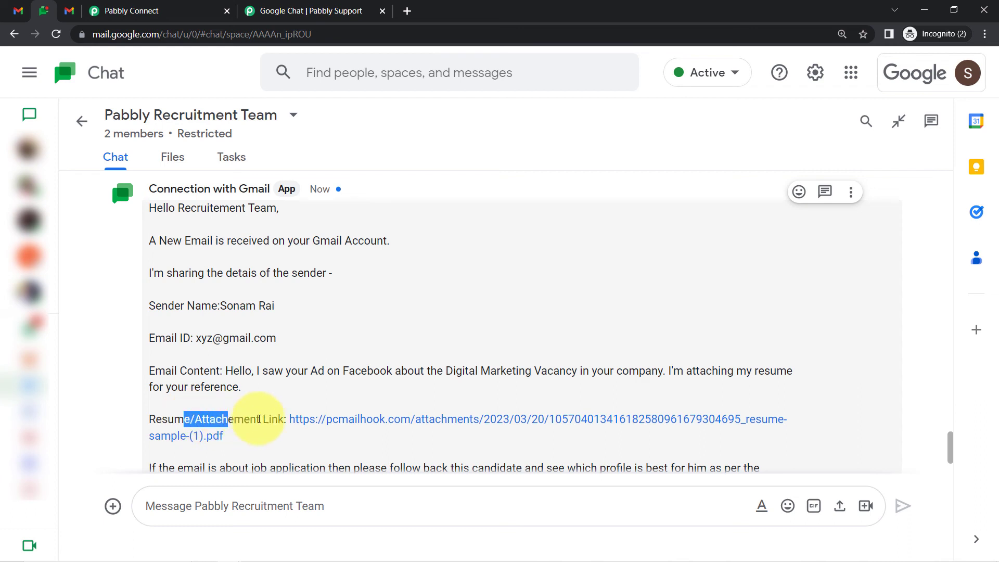
Step: Open the resume attachment link from the chat message, then return to Google Chat and view the rest of the message
left_click(354, 430)
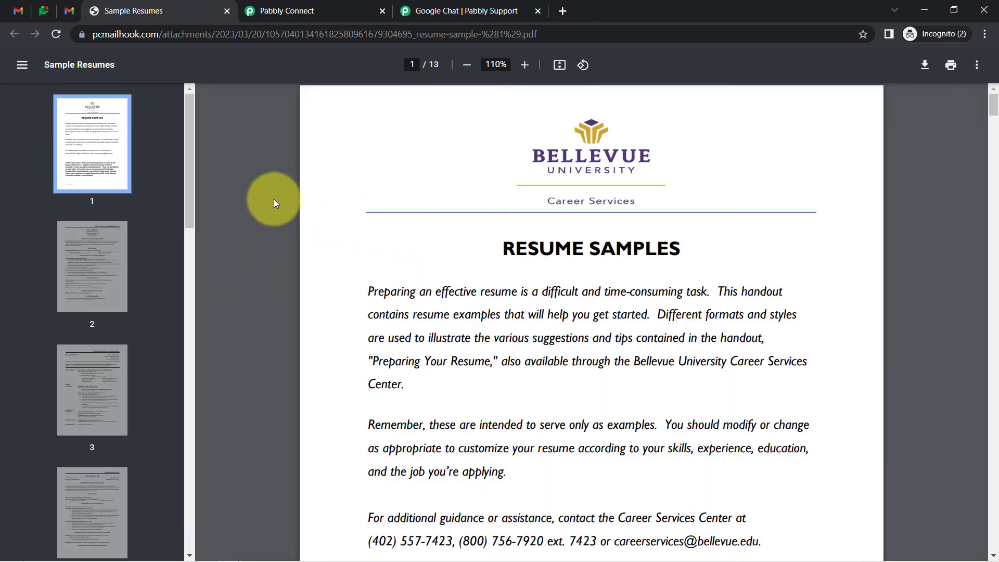
left_click(38, 13)
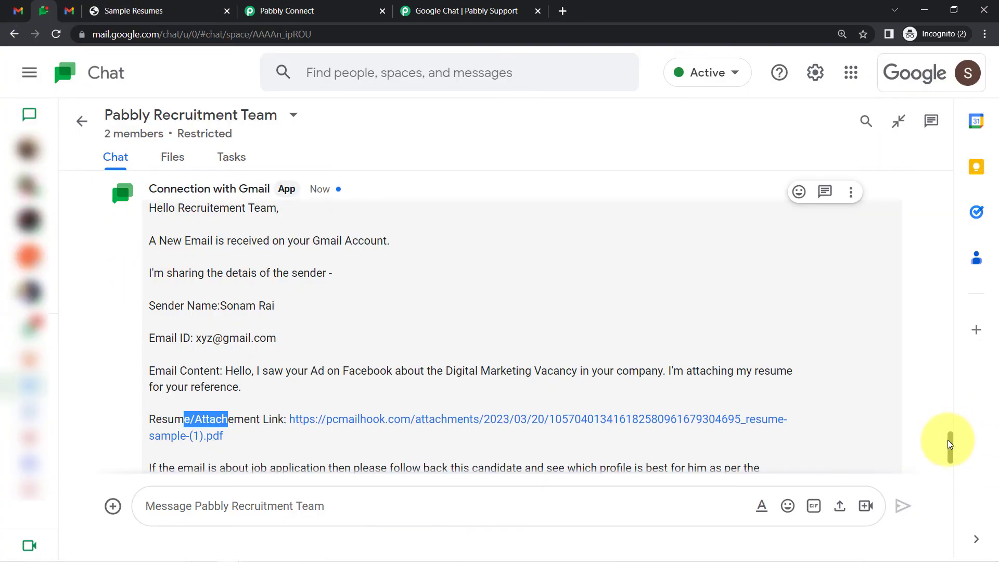
left_click_drag(950, 443, 958, 471)
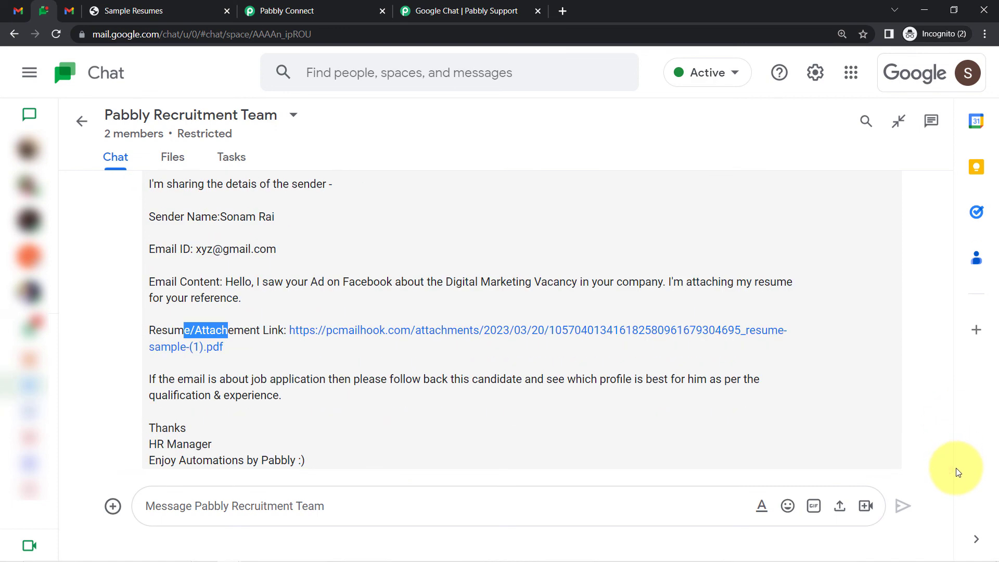
Step: Check the Digital Marketing Vacancy email and inbox in Gmail against the message posted in the Pabbly Recruitment Team space
left_click(68, 11)
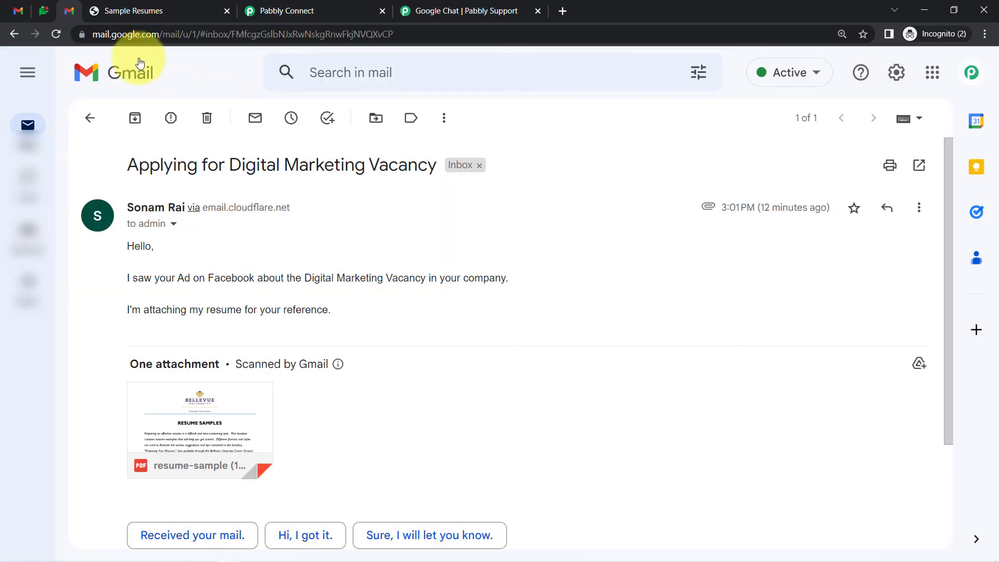
left_click(89, 118)
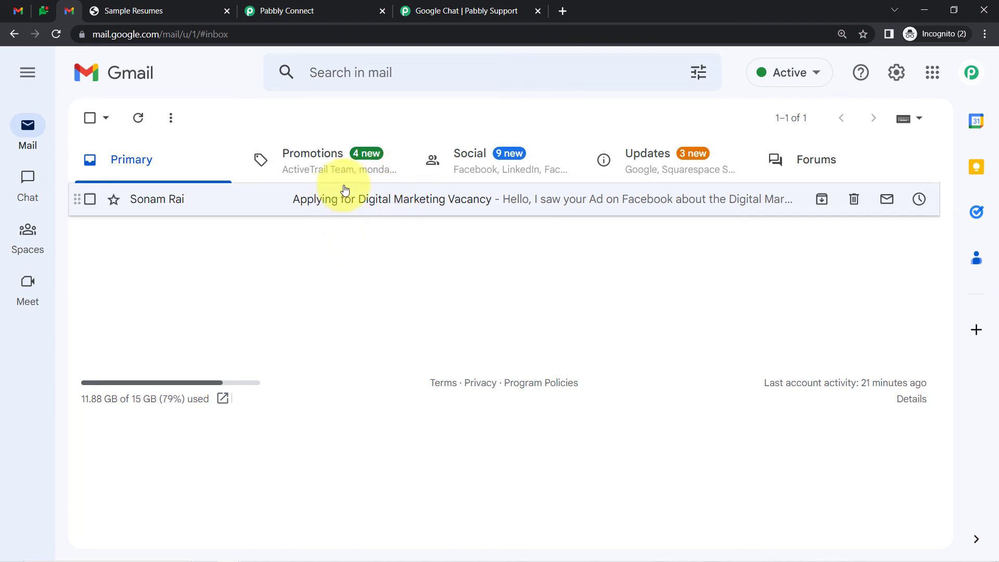
left_click(45, 17)
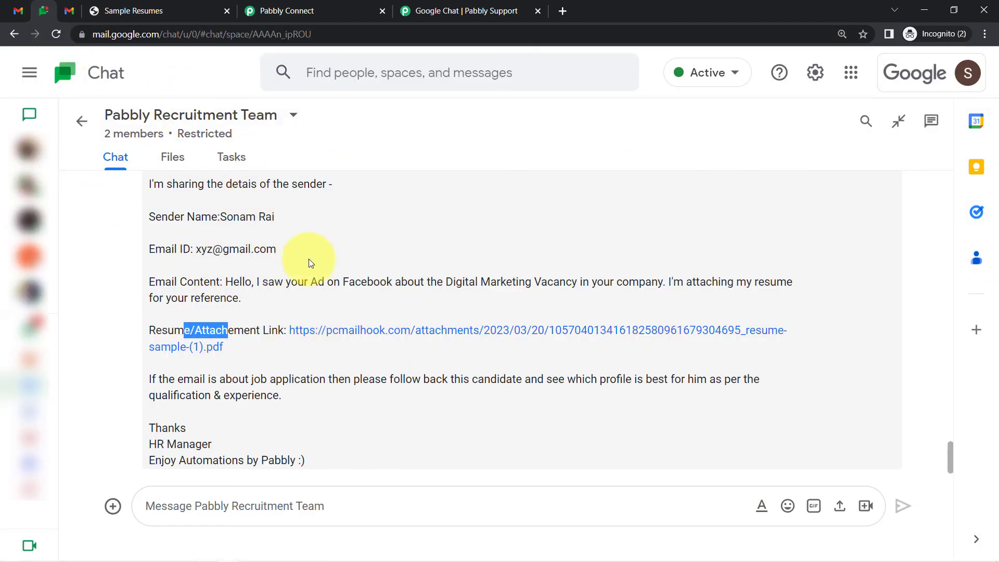
left_click(188, 201)
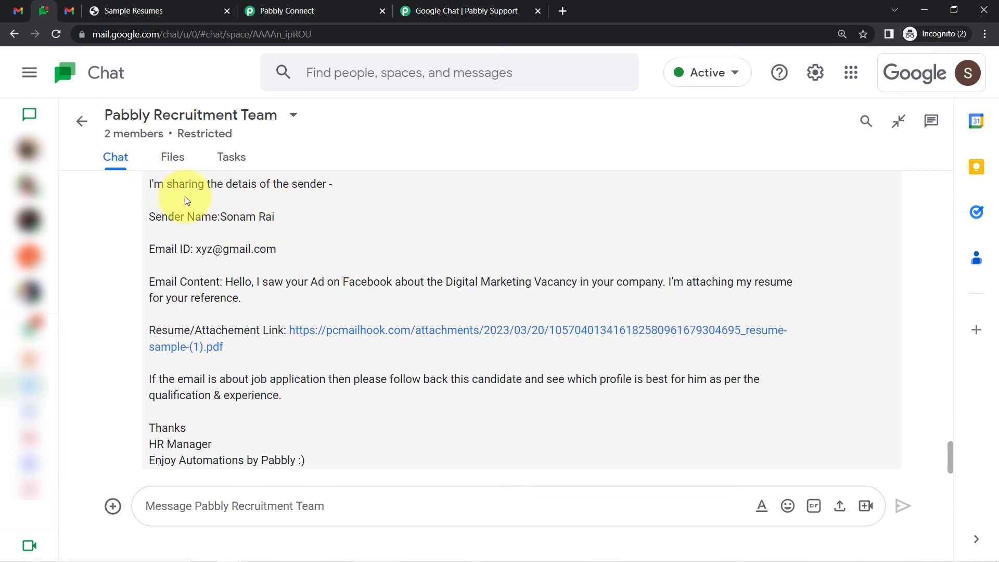
left_click_drag(188, 201, 270, 444)
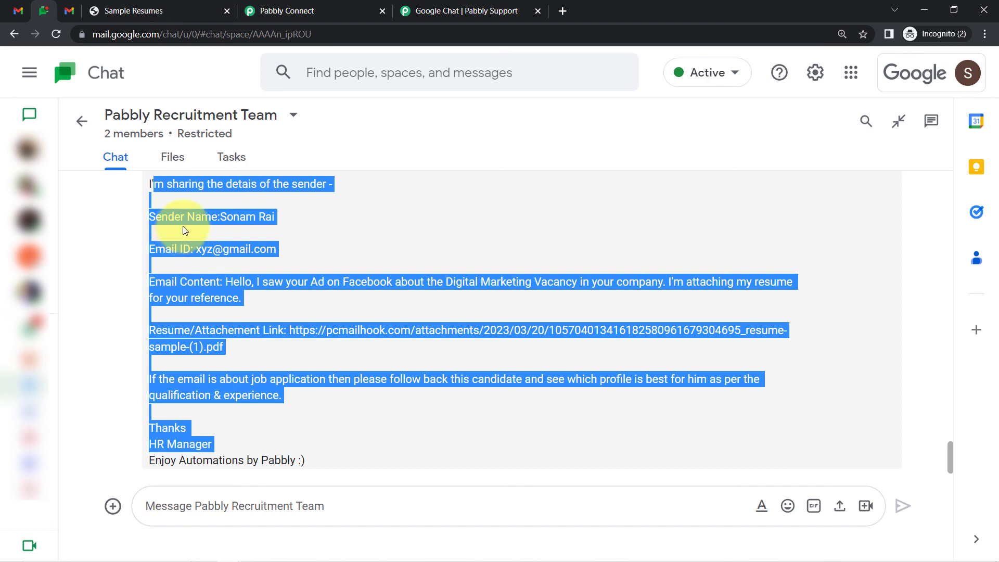
Step: Return to Pabbly Connect and collapse the Response Received section of the Google Chat action
left_click(284, 11)
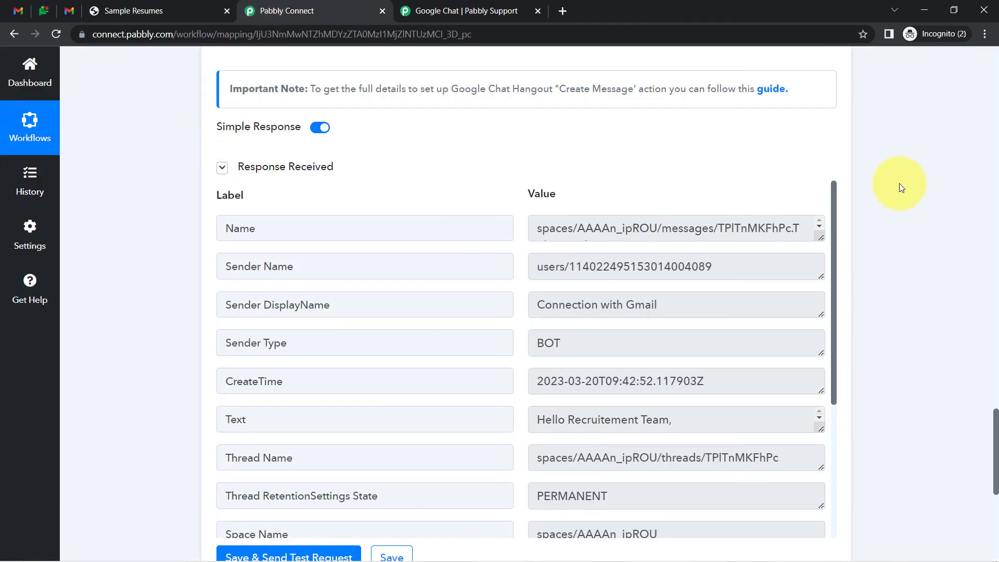
left_click(223, 170)
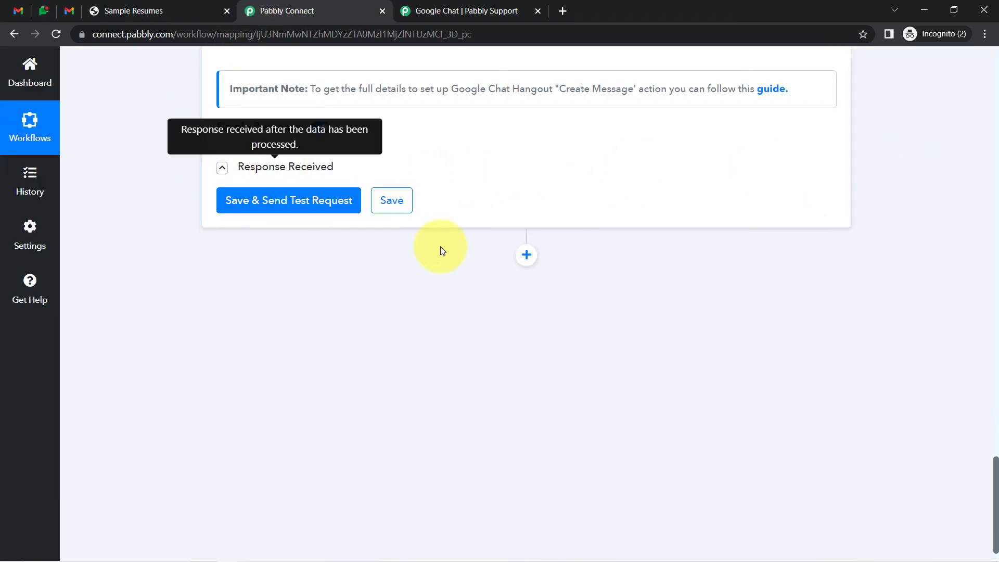
Step: Collapse the Email Parser trigger, the Filter by Pabbly action and the Google Chat Hangout action in the workflow
left_click_drag(997, 476, 981, 56)
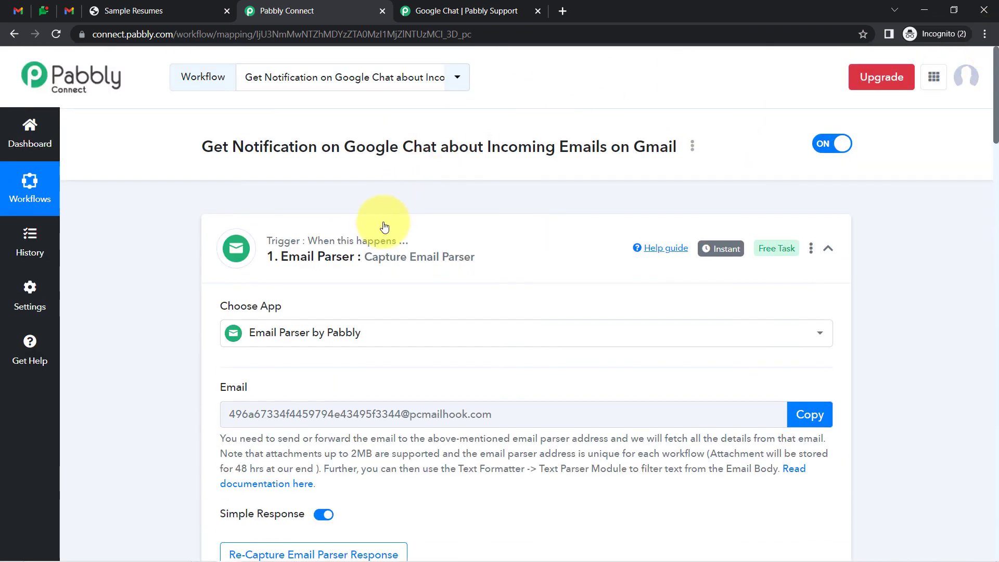
left_click(378, 238)
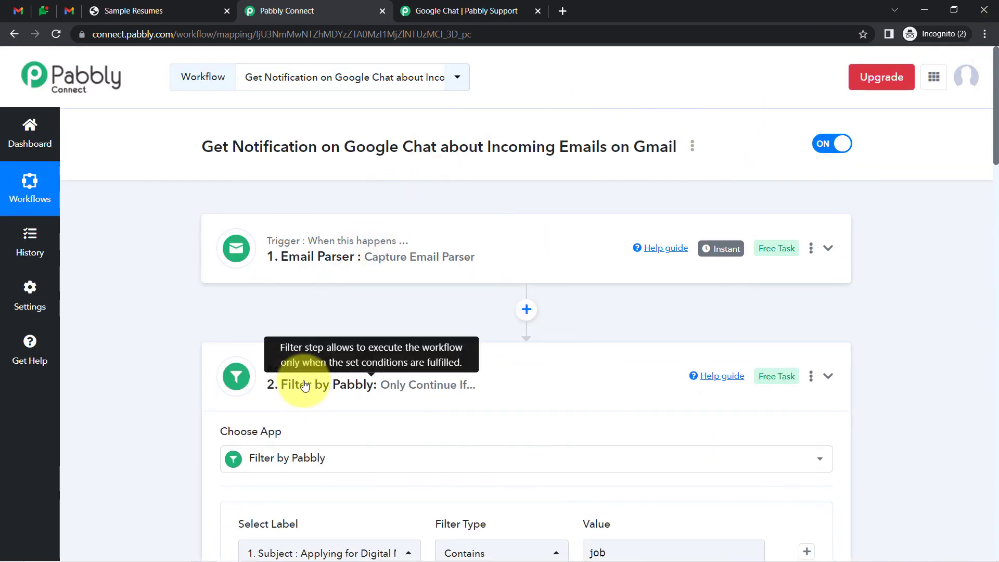
left_click(357, 382)
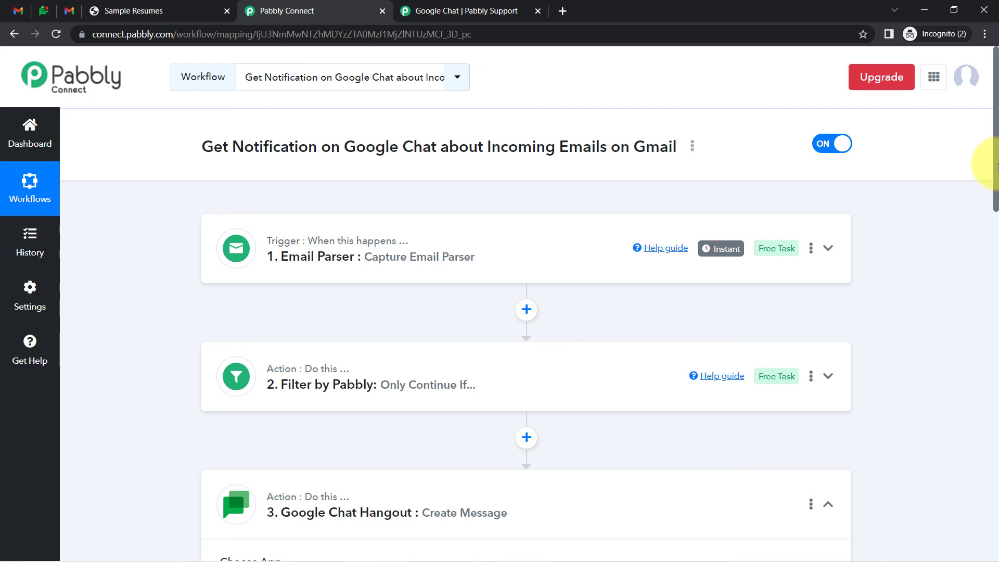
scroll(981, 229, "down", 5)
scroll(981, 216, "up", 5)
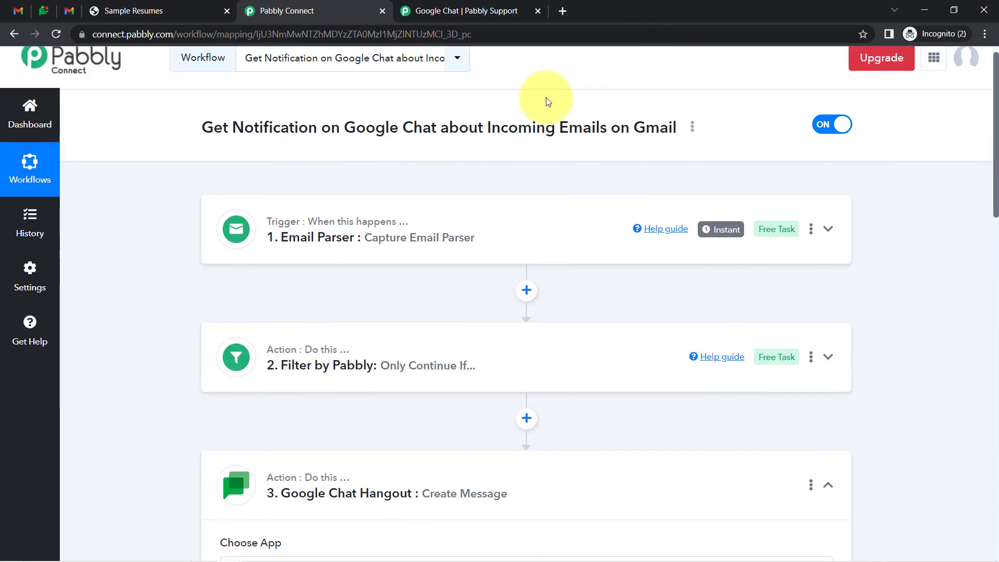
left_click(283, 493)
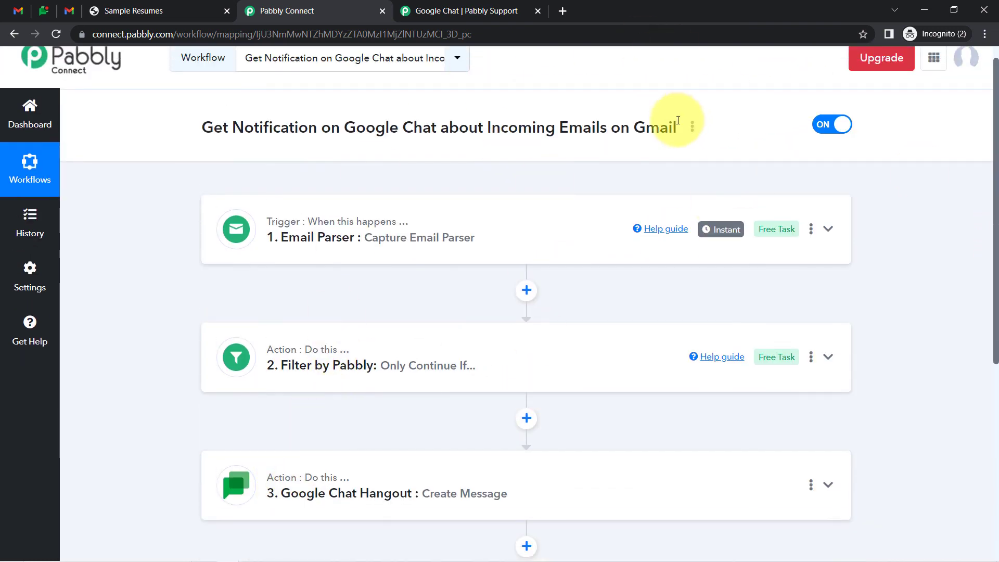
Step: Disable the Get Notification on Google Chat about Incoming Emails on Gmail workflow and dismiss the confirmation dialog
left_click(831, 124)
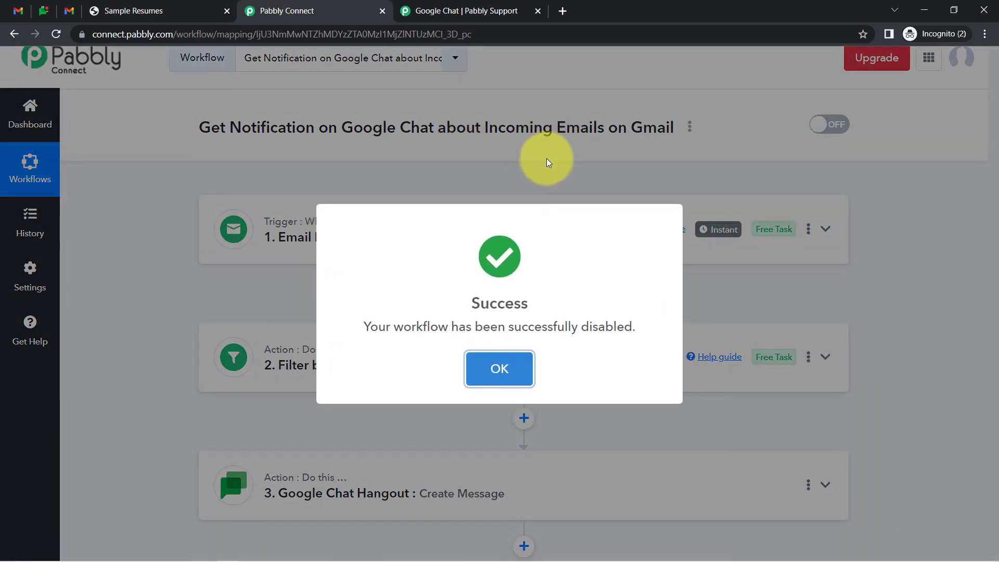
left_click(505, 361)
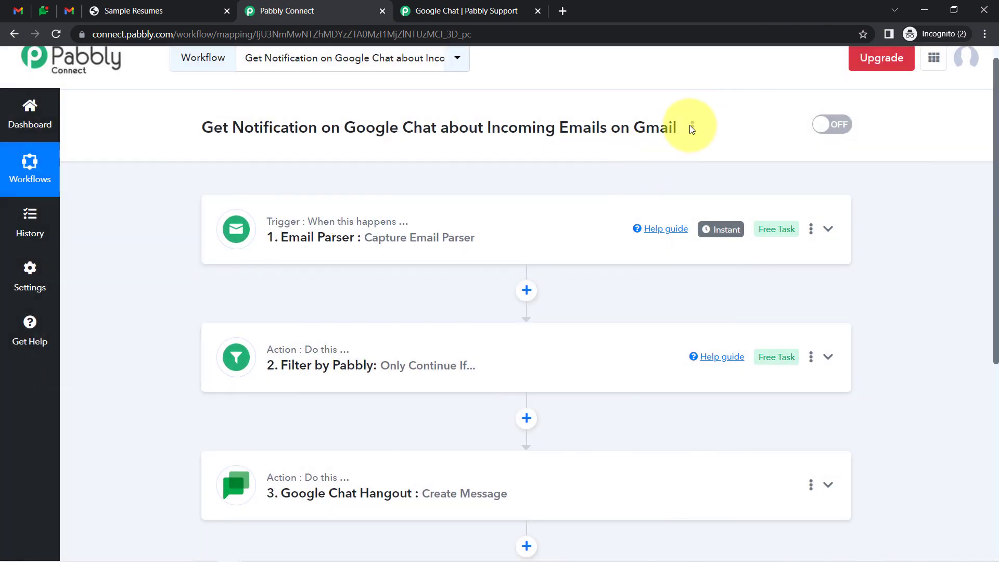
Step: Open the workflow's Share option, copy its share link and close the Share Workflow dialog
left_click(694, 129)
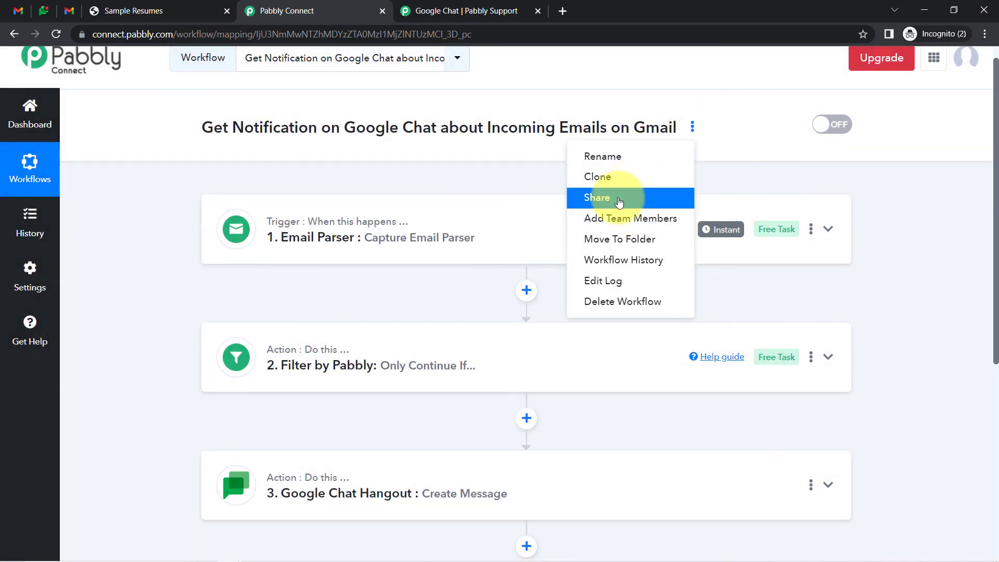
left_click(628, 195)
left_click(674, 308)
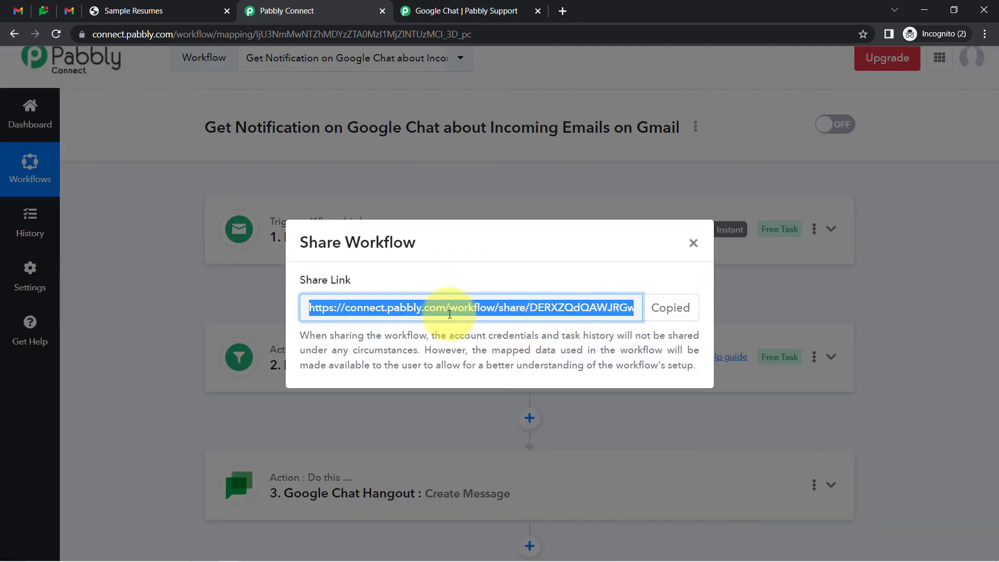
double_click(488, 309)
left_click(487, 309)
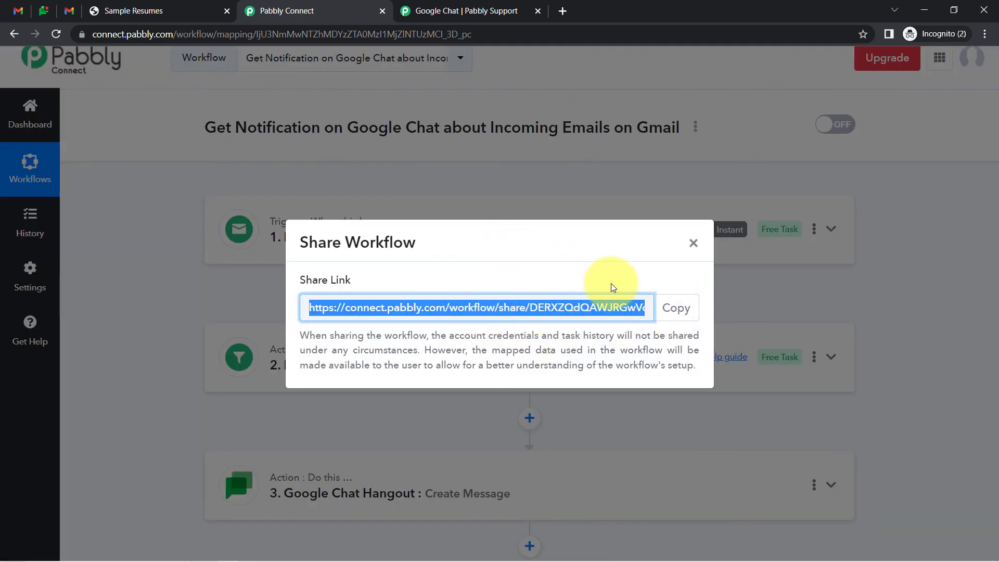
left_click(686, 247)
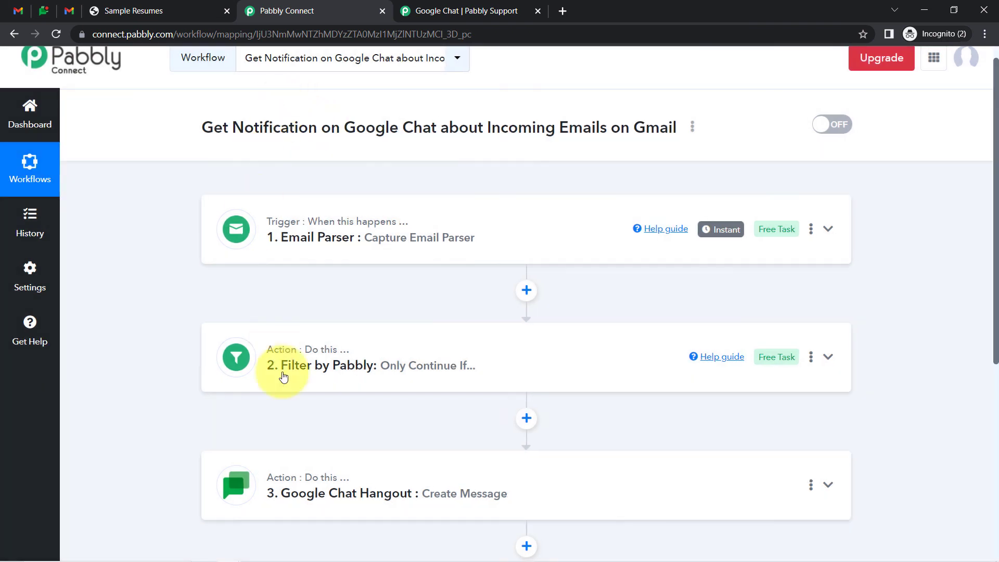